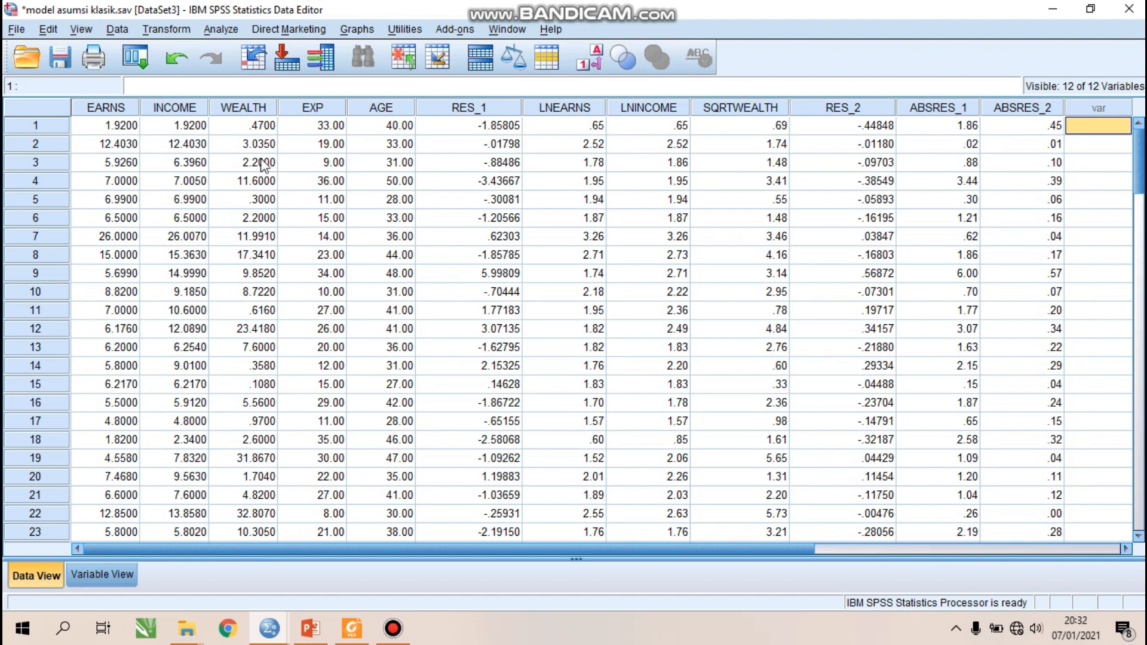
Start a linear regression with INCOME as the dependent variable.
click(220, 32)
mouse_move(307, 206)
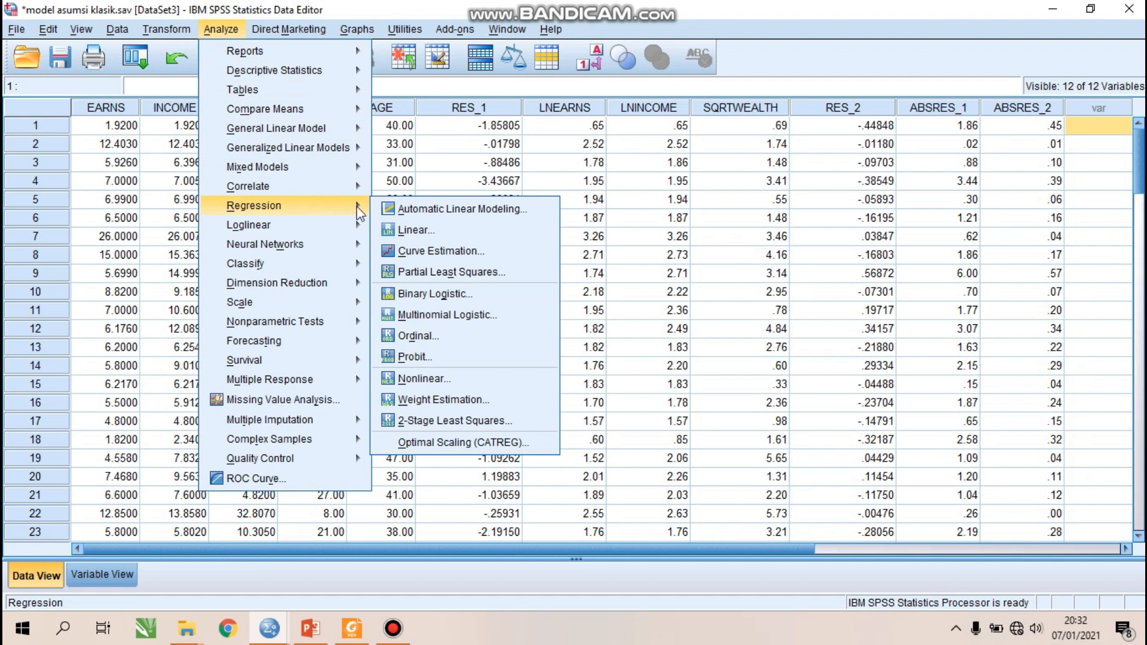
click(412, 230)
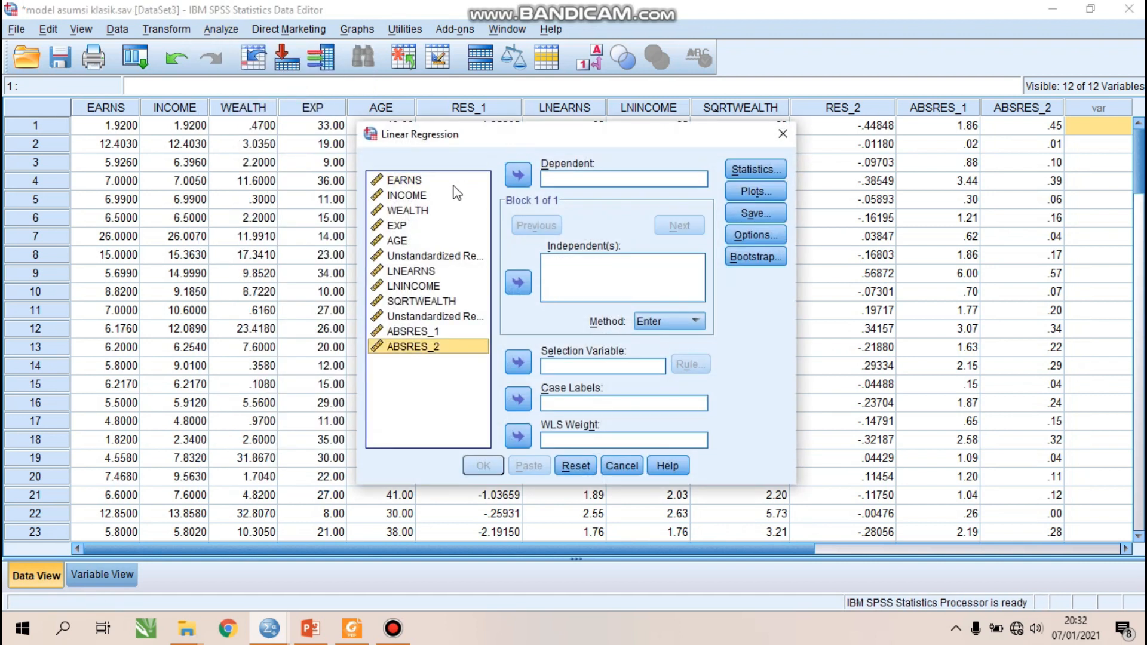
click(415, 195)
click(517, 179)
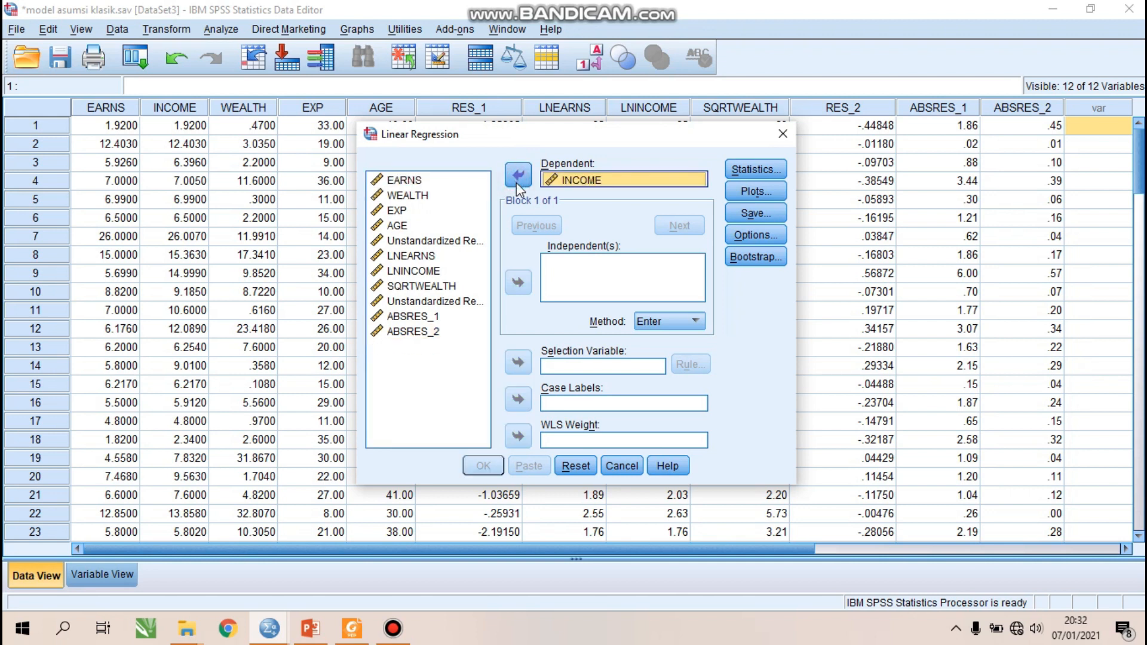
Add EXP, LNEARNS and SQRTWEALTH as the independent variables of the regression.
click(463, 274)
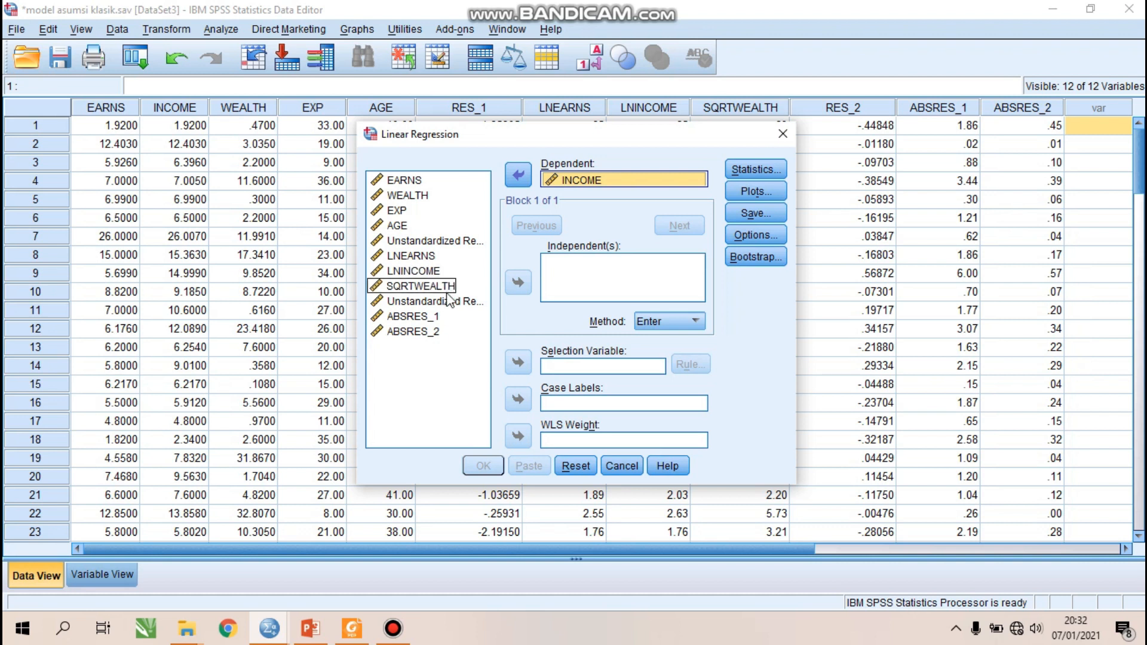
click(399, 211)
click(519, 282)
click(420, 257)
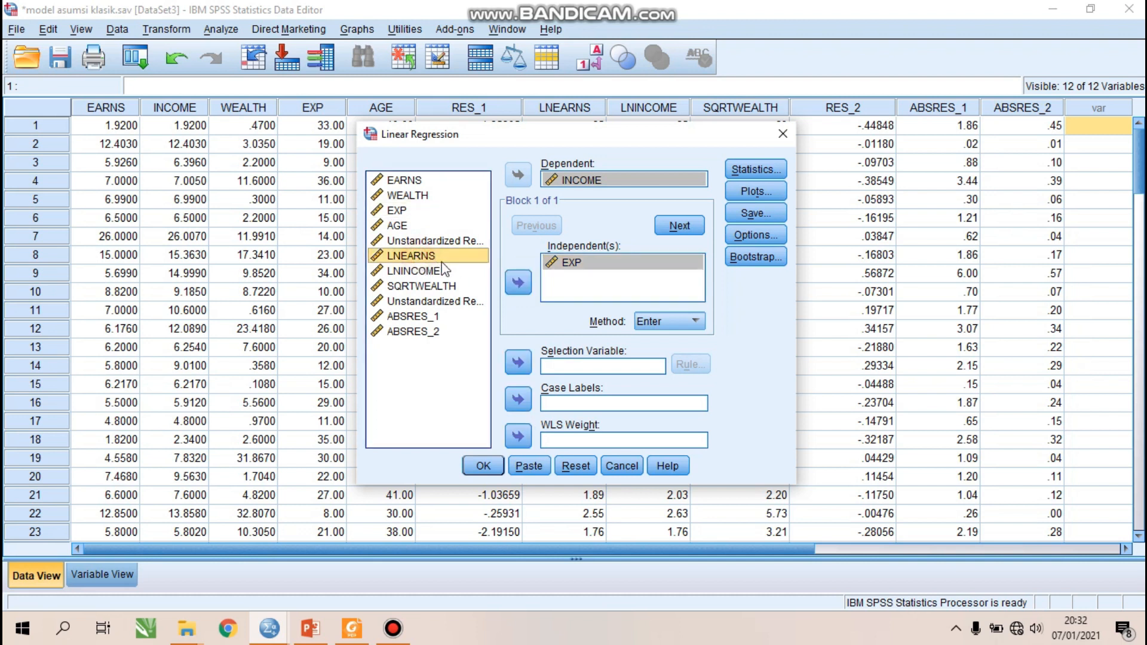
click(522, 286)
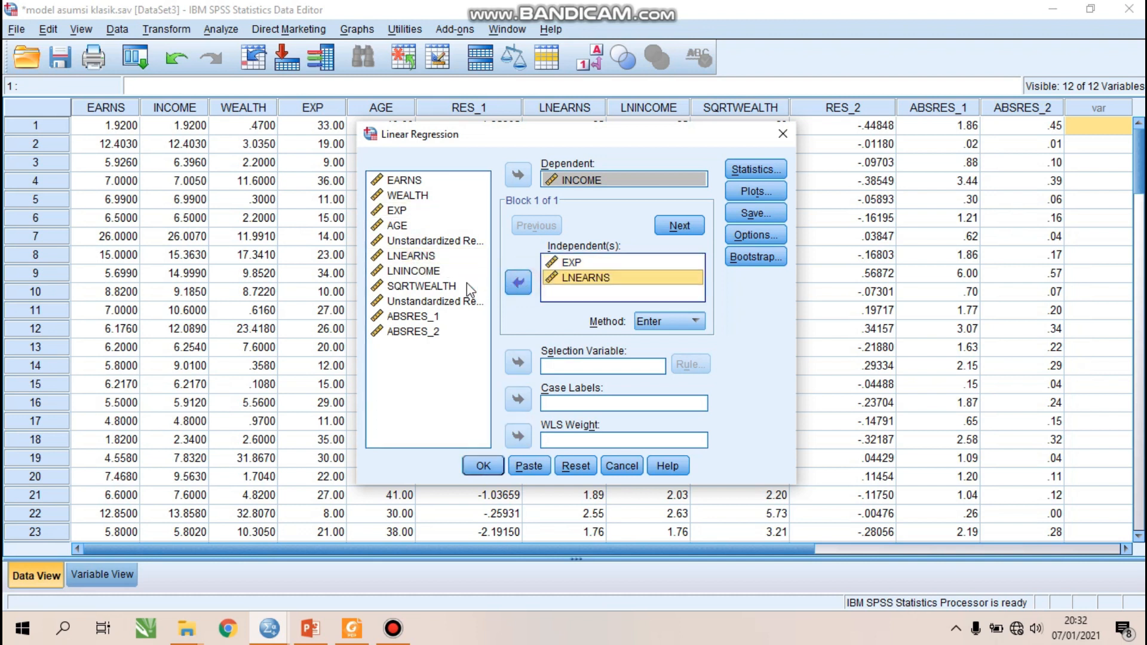
click(431, 285)
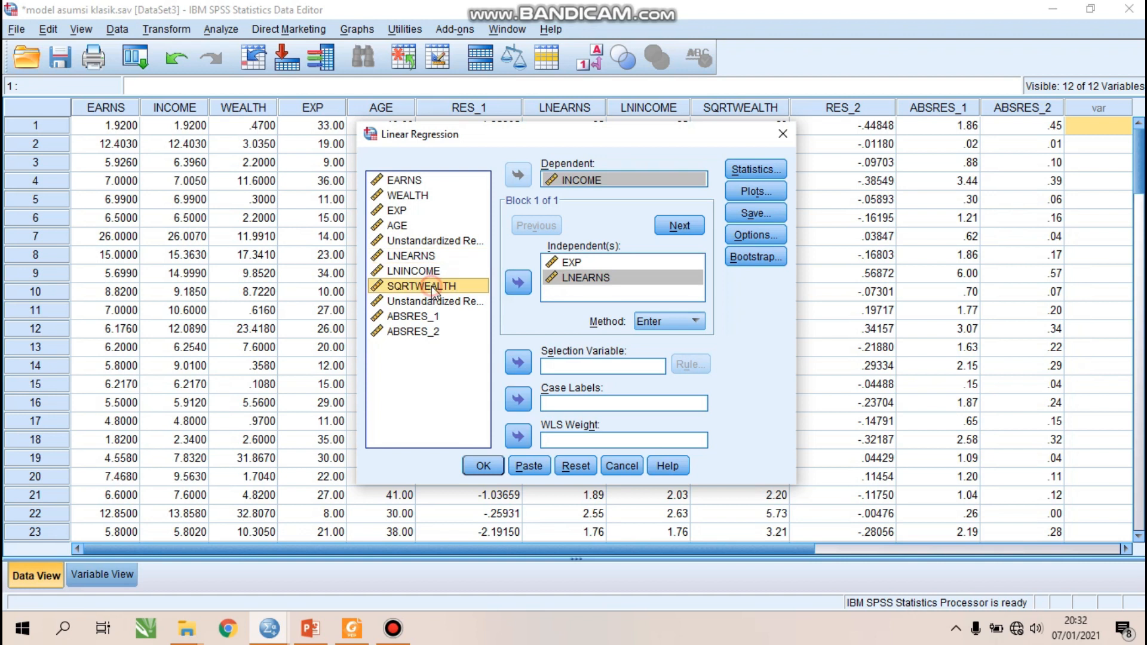
click(519, 286)
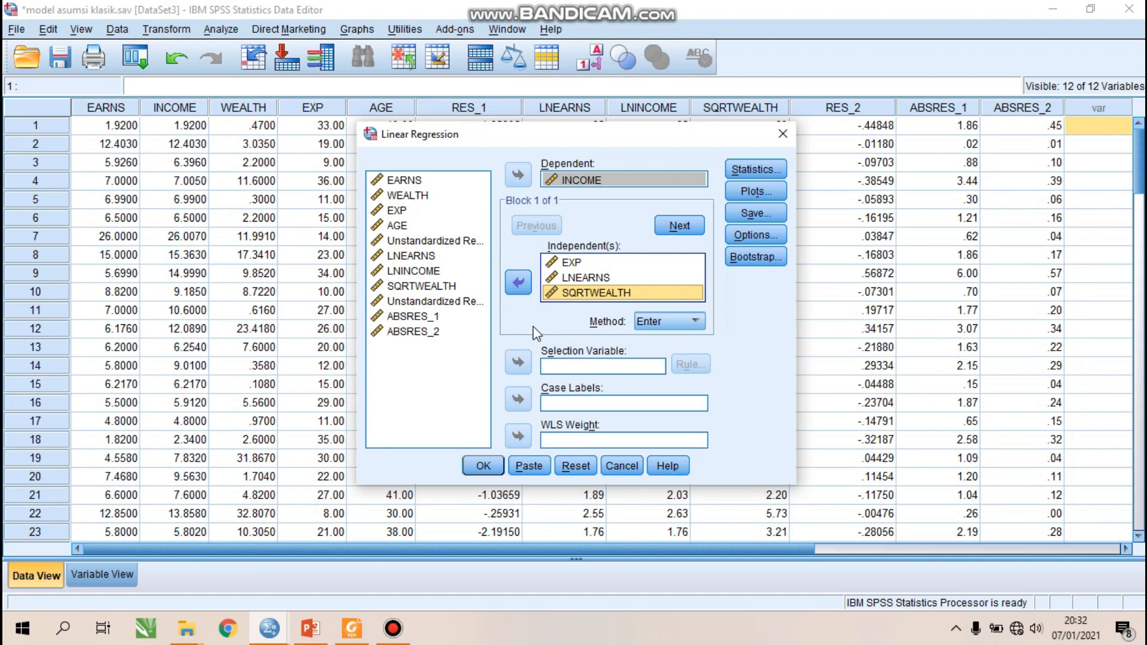
Set the regression to save unstandardized residuals and run it.
click(751, 214)
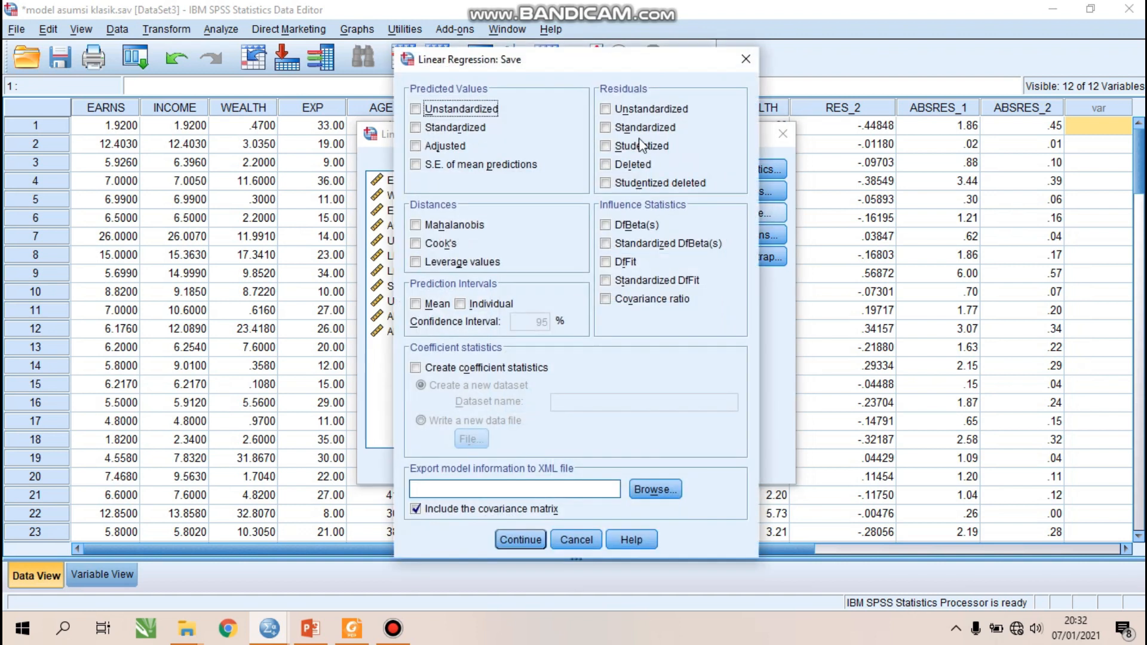
click(611, 107)
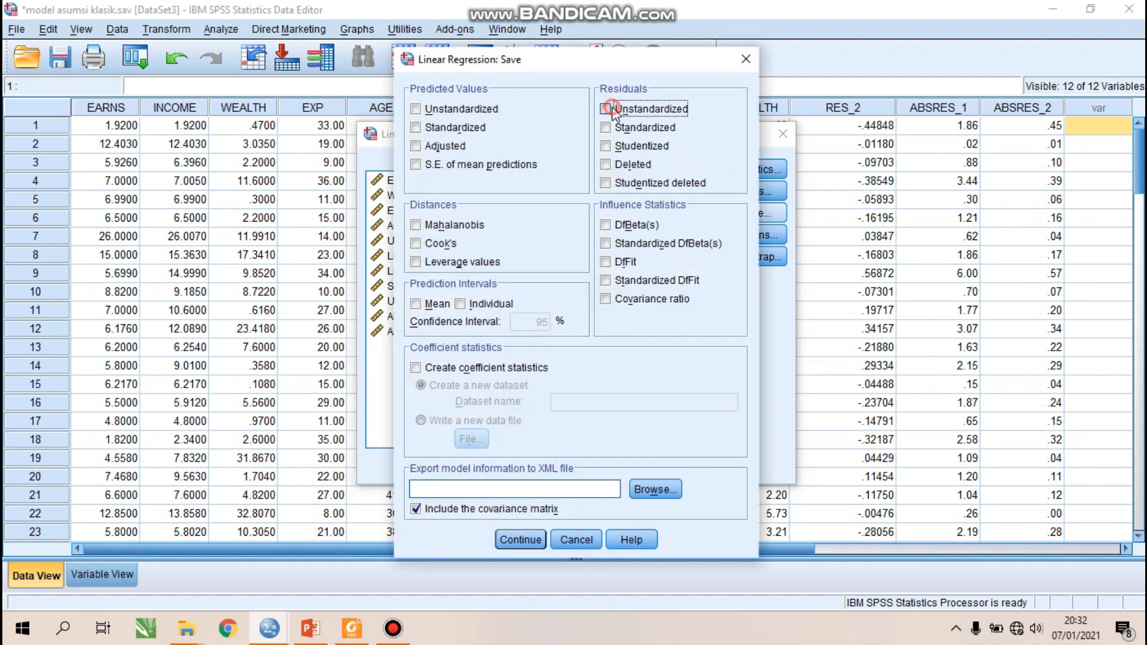
click(546, 538)
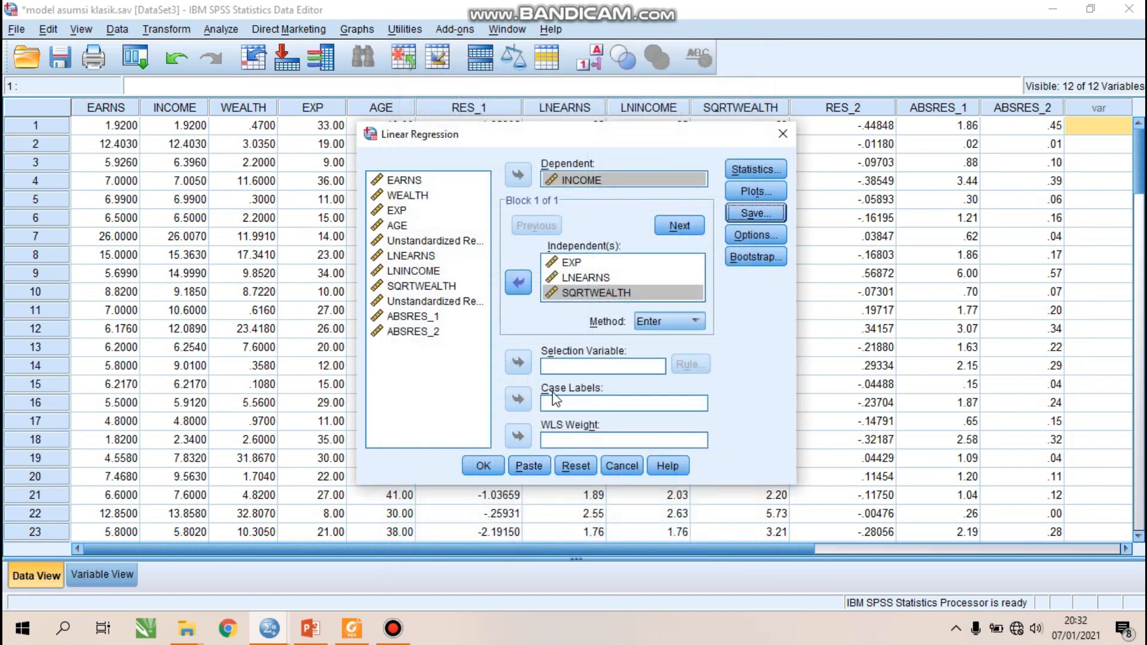
click(488, 471)
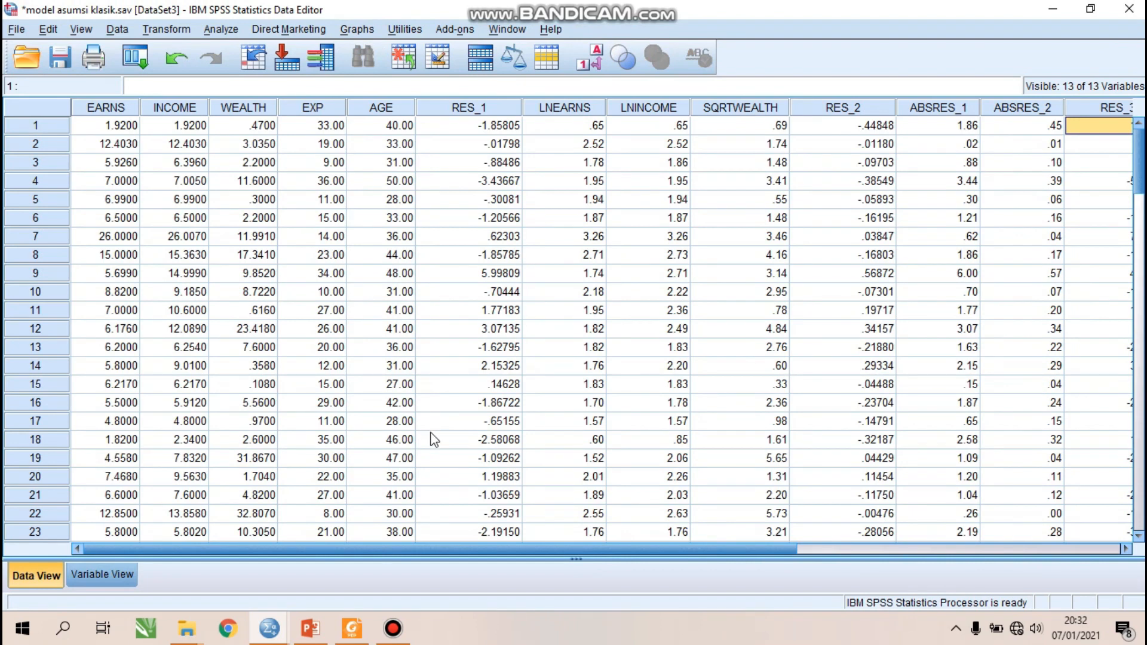
Compute a new variable ABS_RES3 with the numeric expression ABS(RES_3).
drag(522, 549, 619, 544)
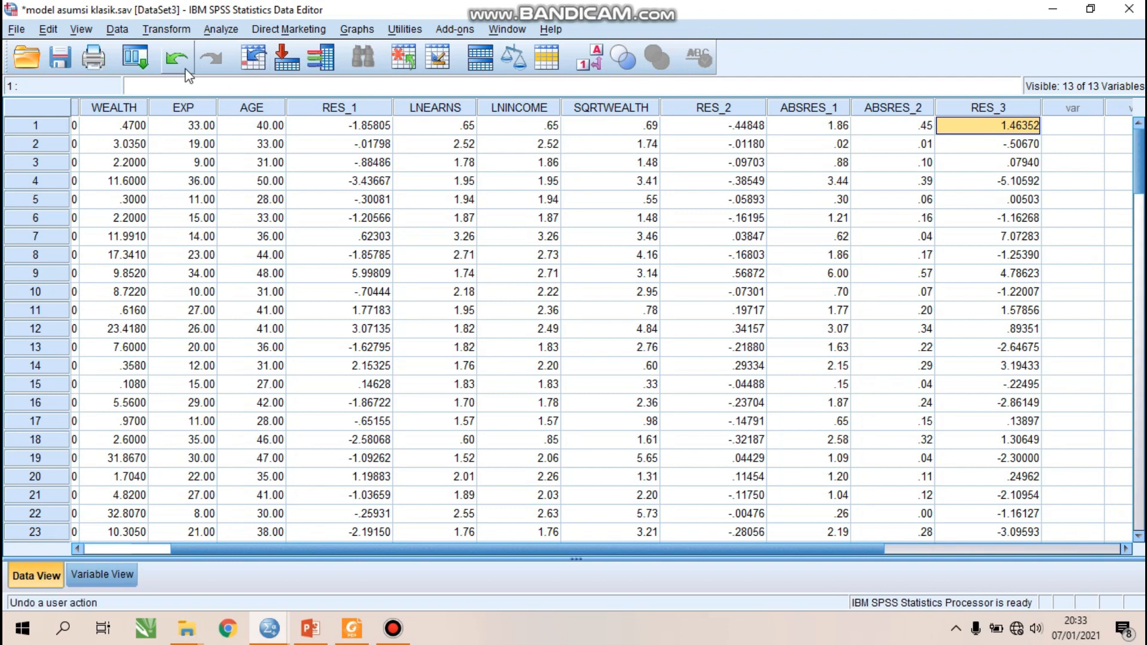
click(168, 30)
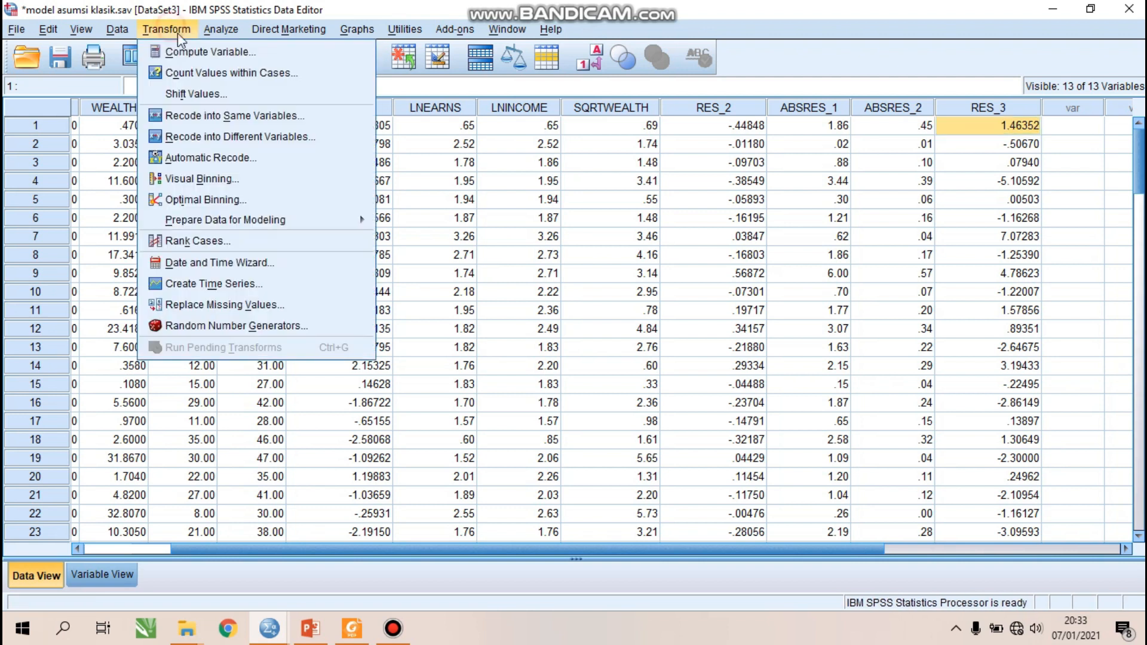
click(191, 53)
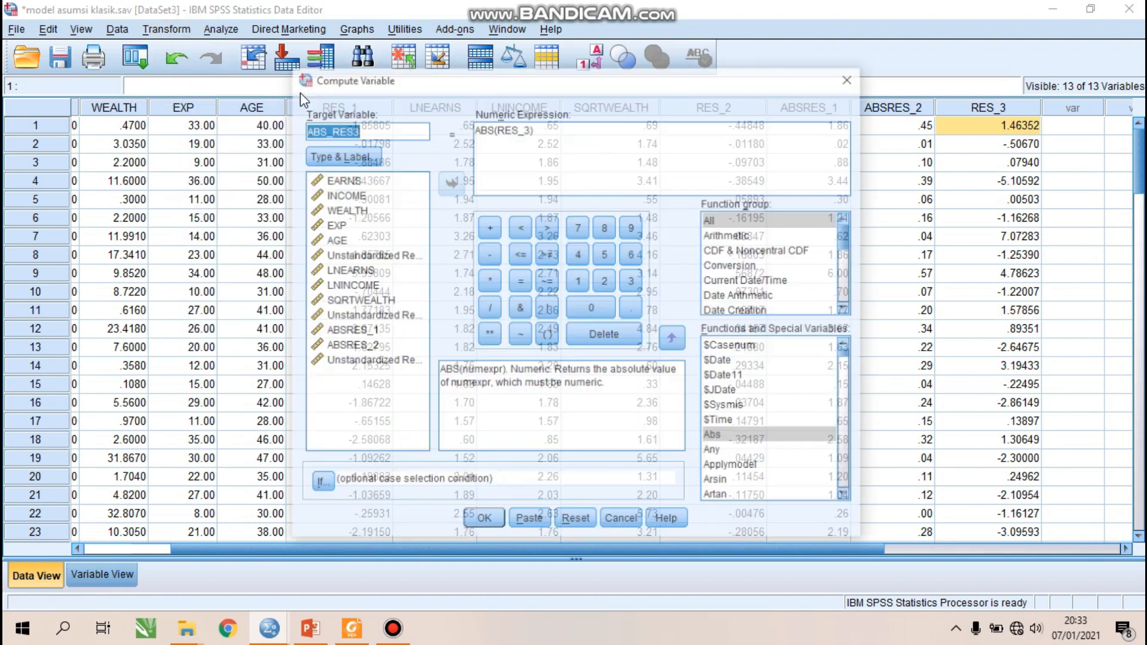
click(366, 128)
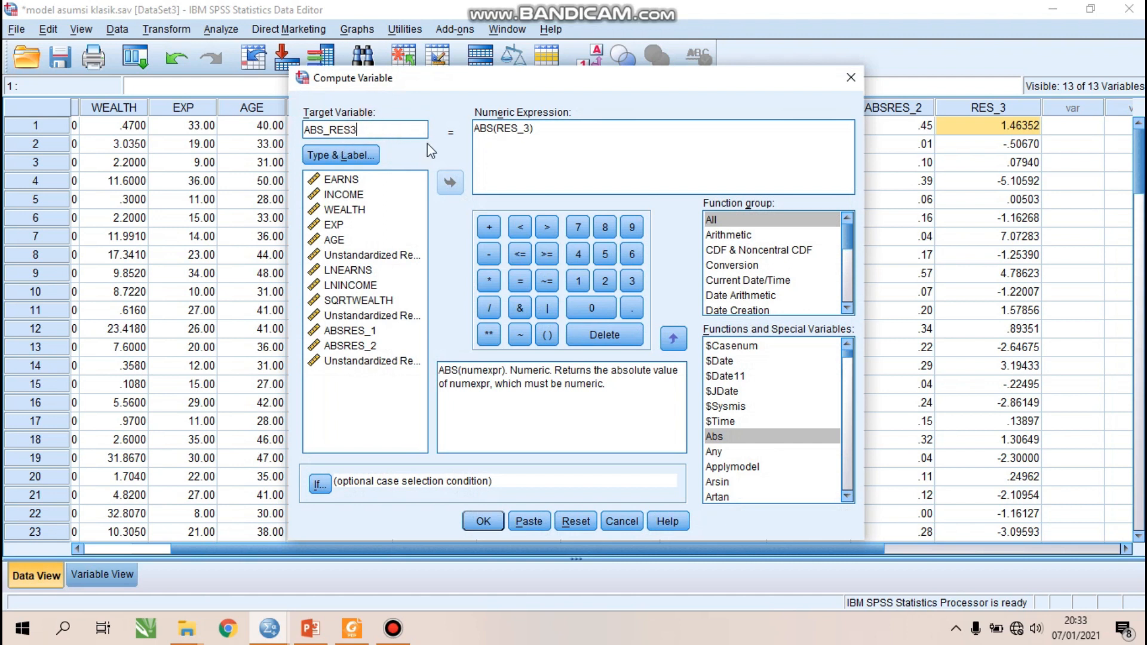
click(526, 130)
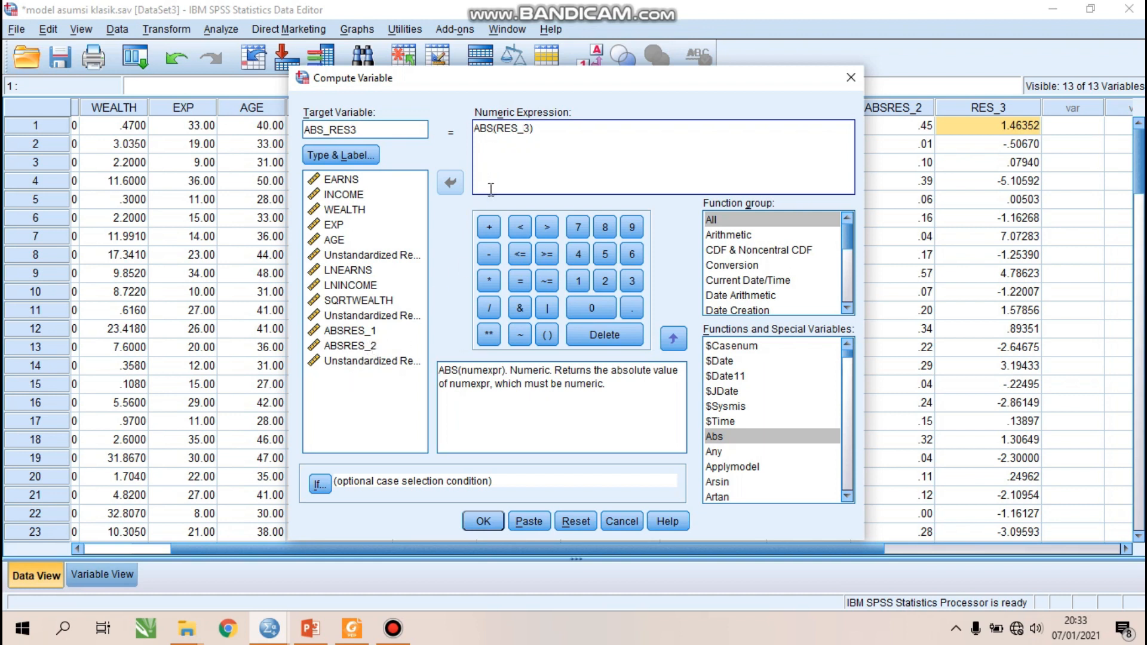
click(483, 521)
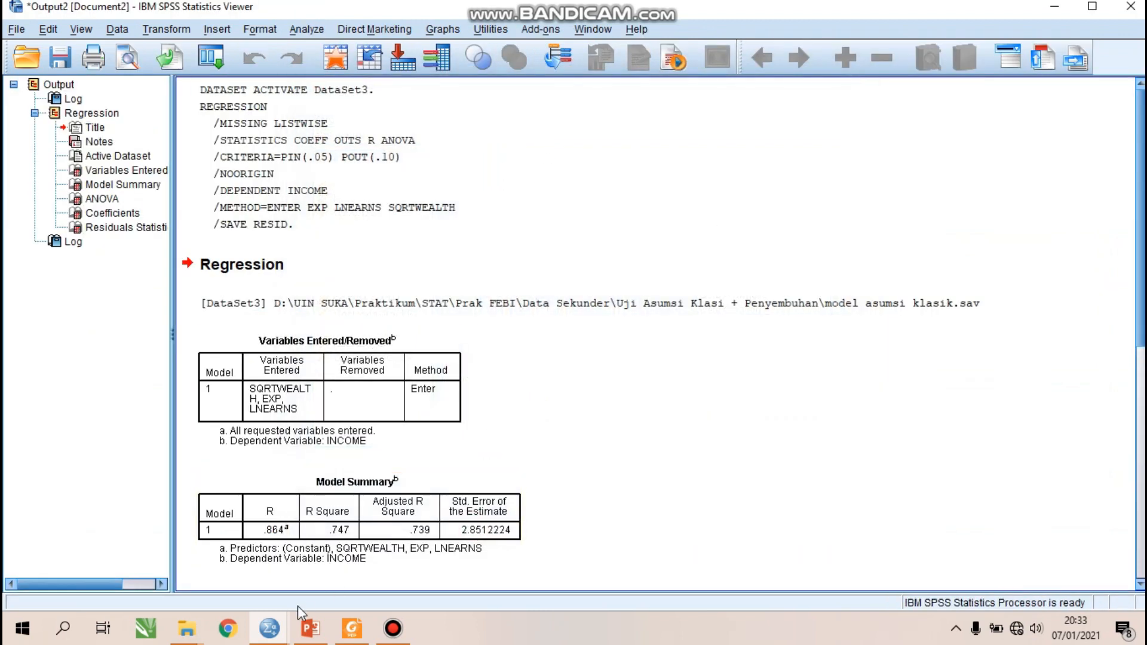
Return to the model asumsi klasik.sav data and make ABS_RES3 the dependent variable of the linear regression instead of INCOME.
mouse_move(269, 628)
mouse_move(148, 550)
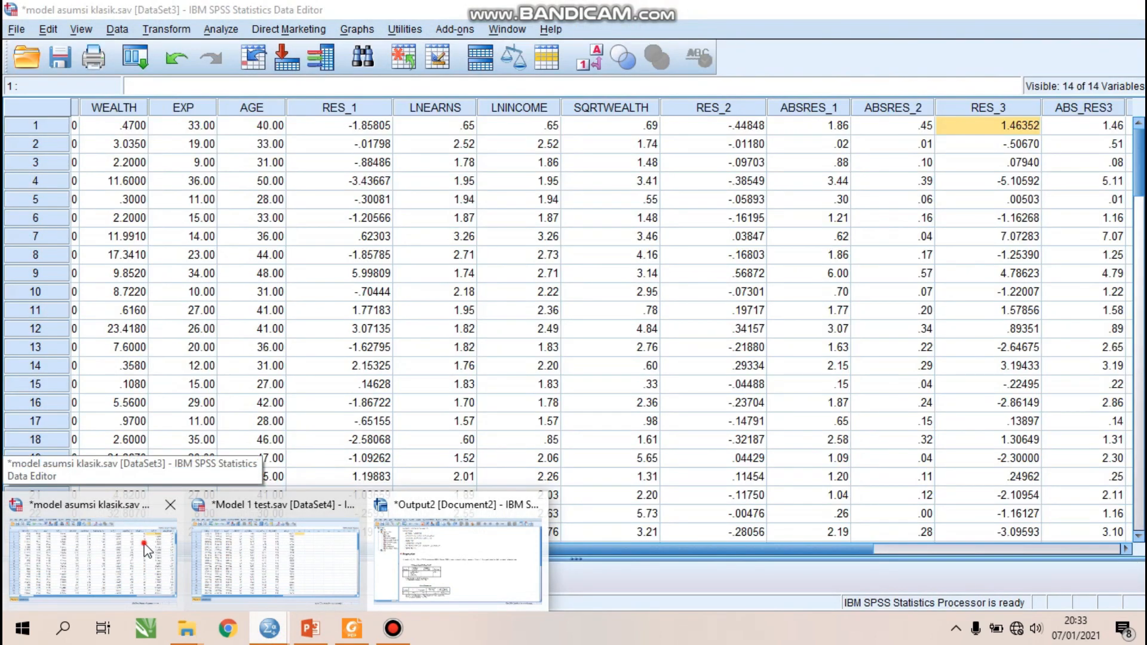
click(147, 548)
drag(605, 551, 714, 551)
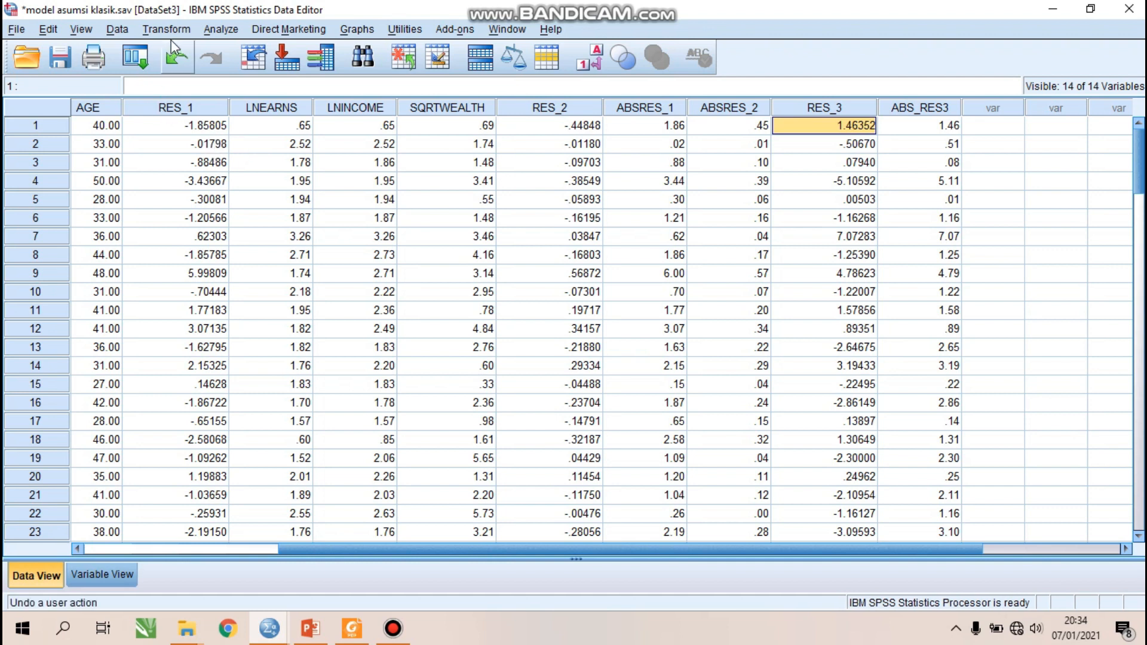
click(218, 33)
mouse_move(281, 205)
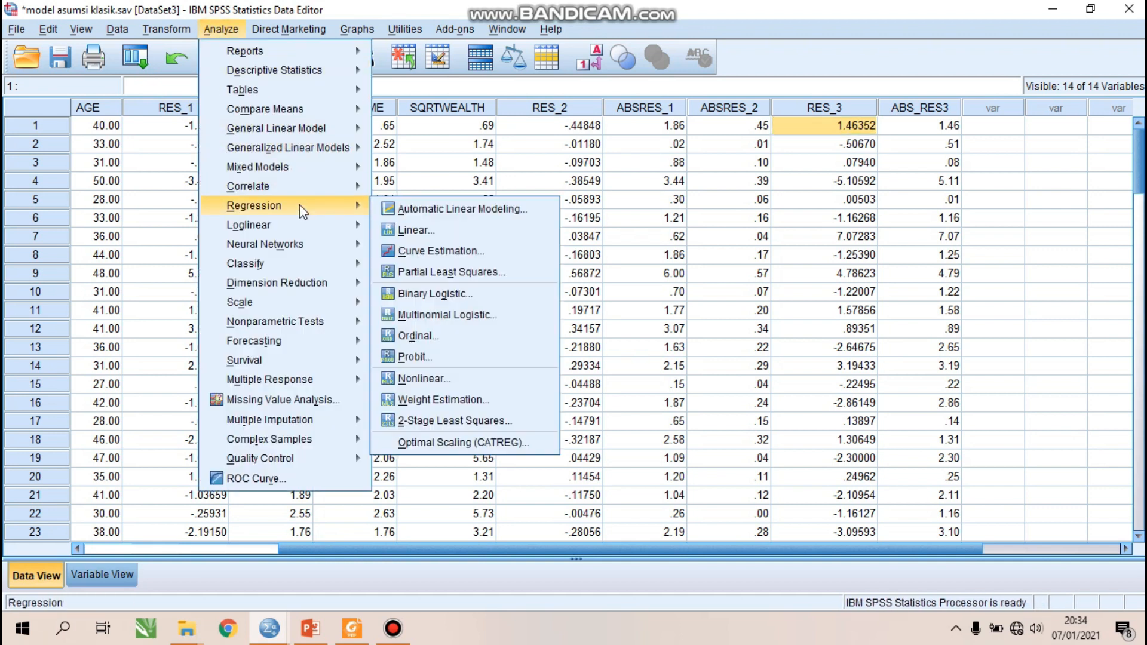
click(423, 231)
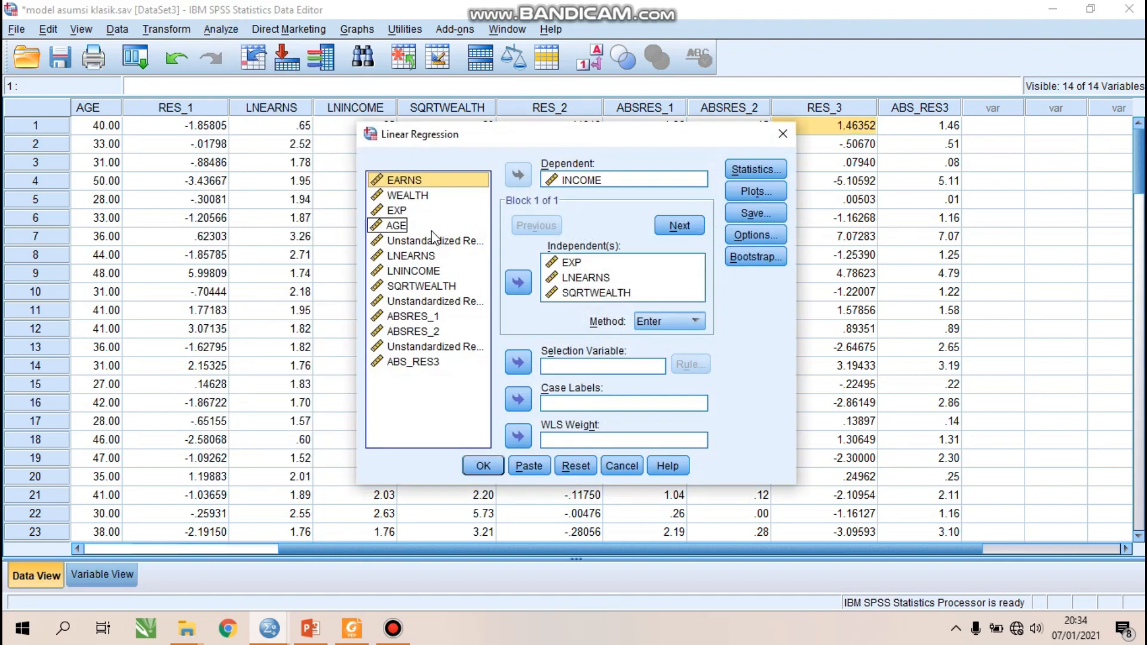
click(581, 180)
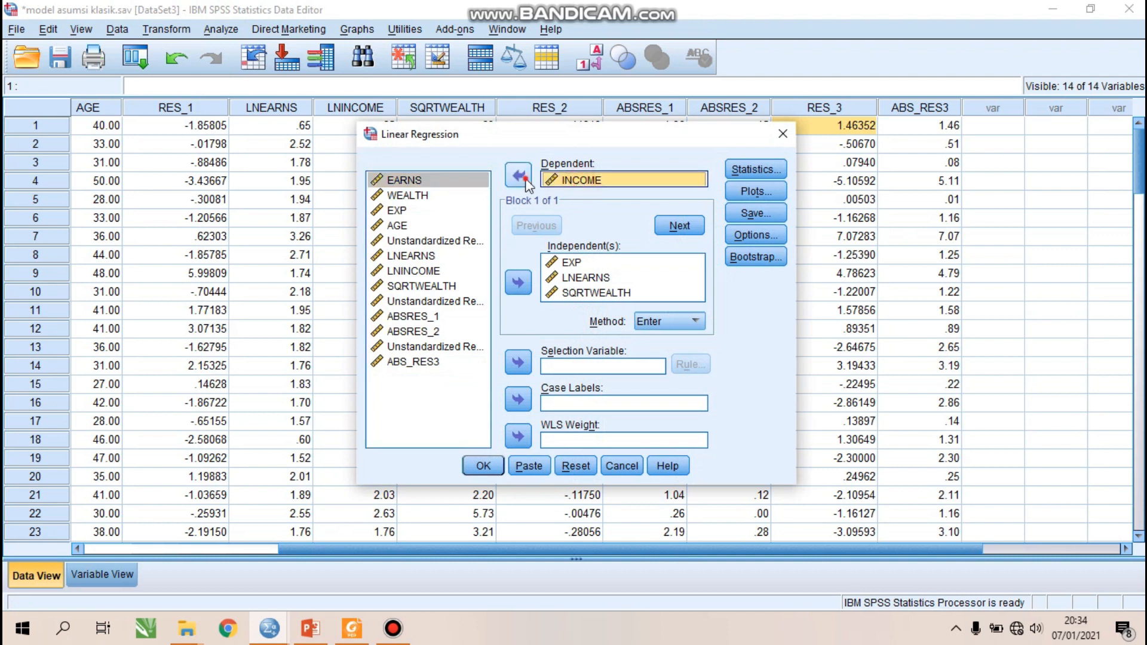
click(524, 177)
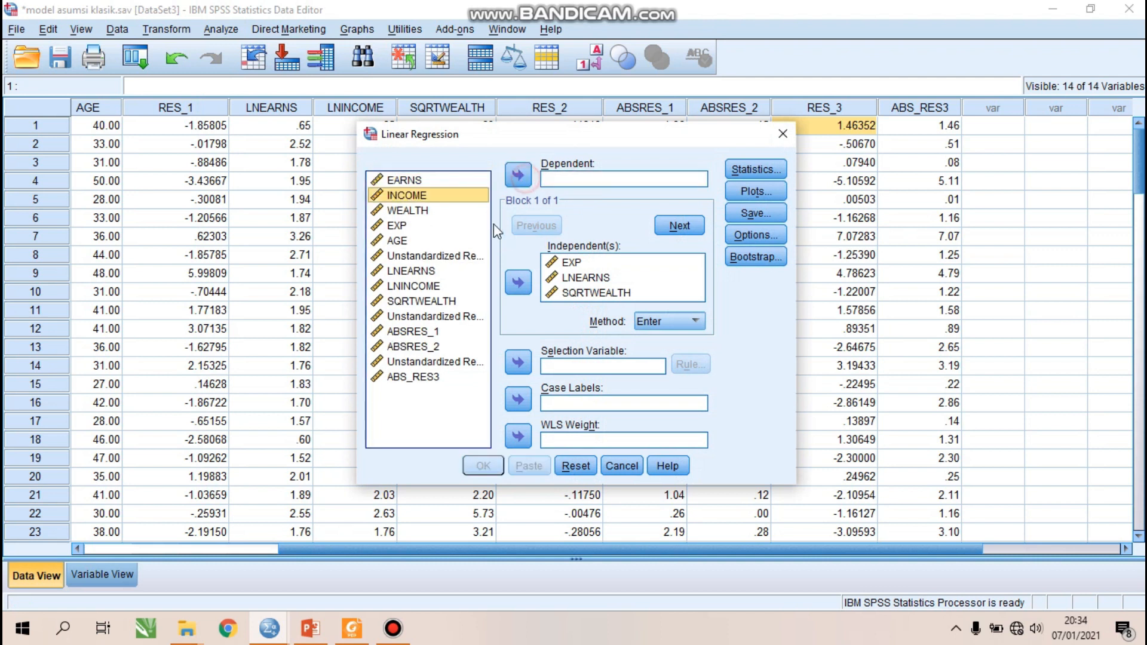
click(409, 380)
click(518, 175)
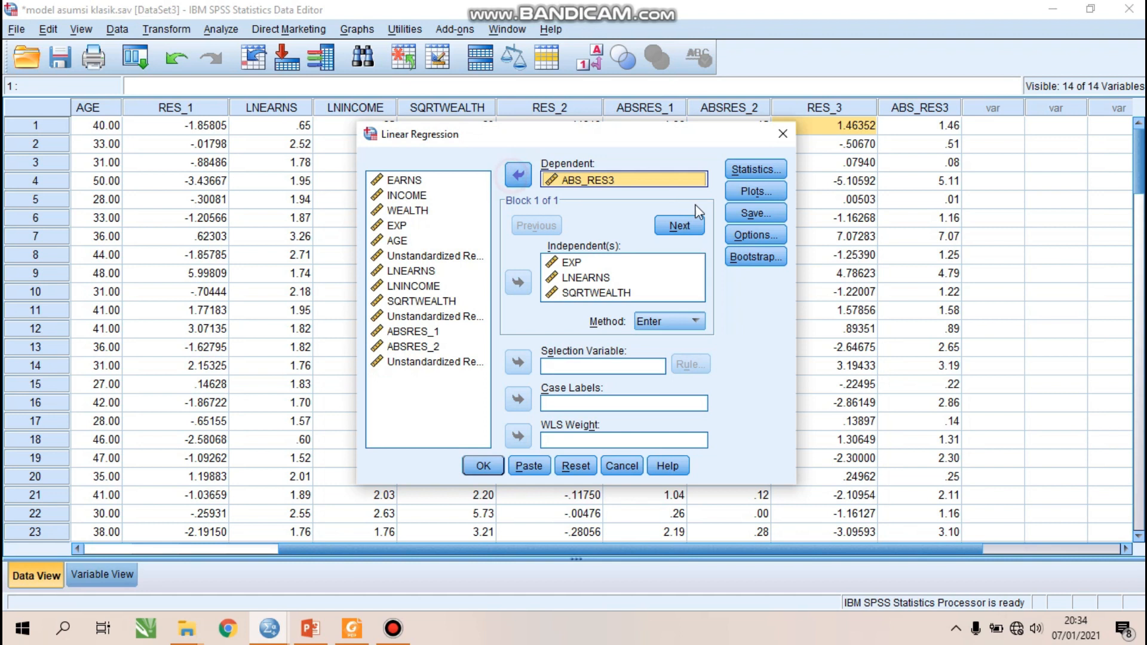
Turn off saving of unstandardized residuals and run the regression on ABS_RES3.
click(733, 213)
click(607, 109)
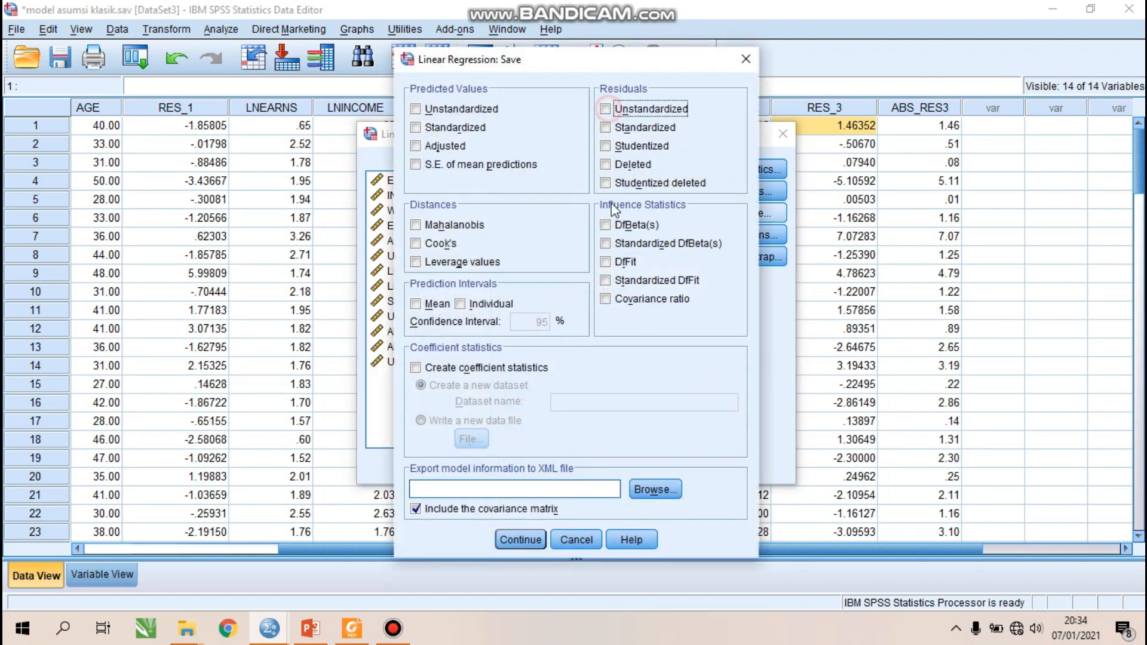
click(520, 540)
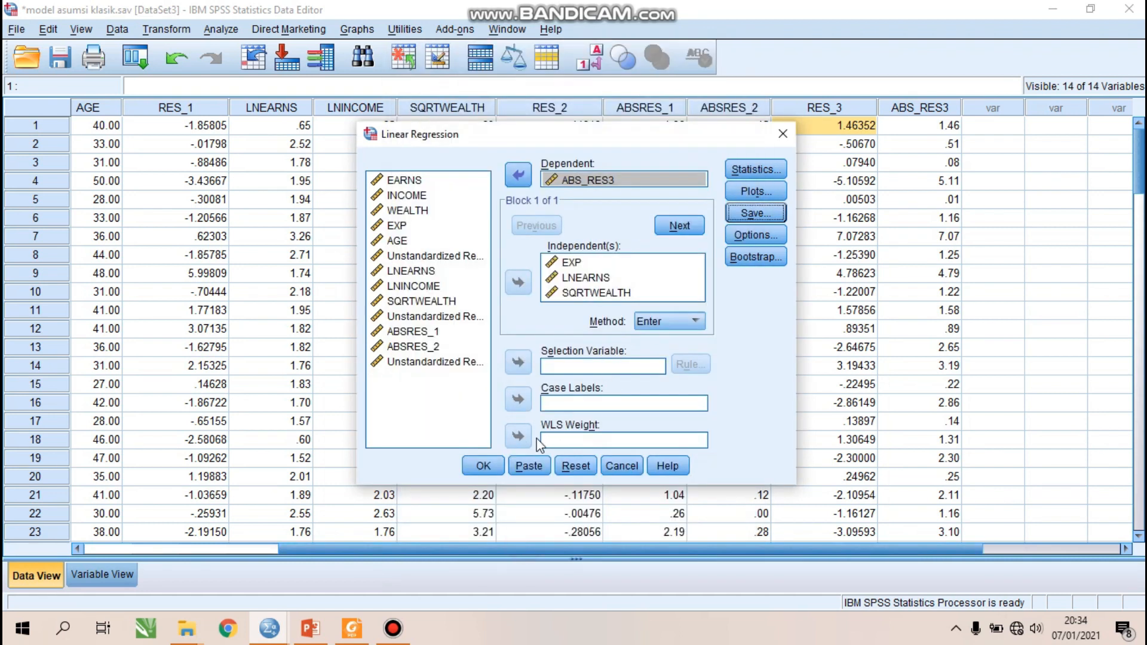
click(483, 465)
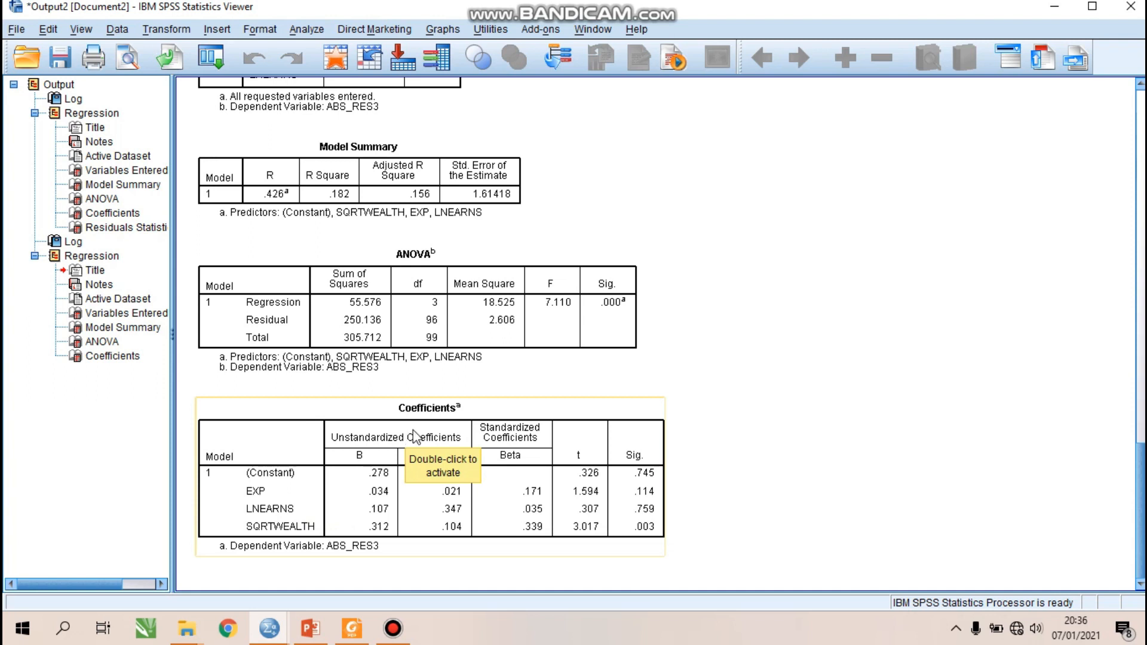
Return to the data and start defining a simple bar chart for values of individual cases.
key(alt+Tab)
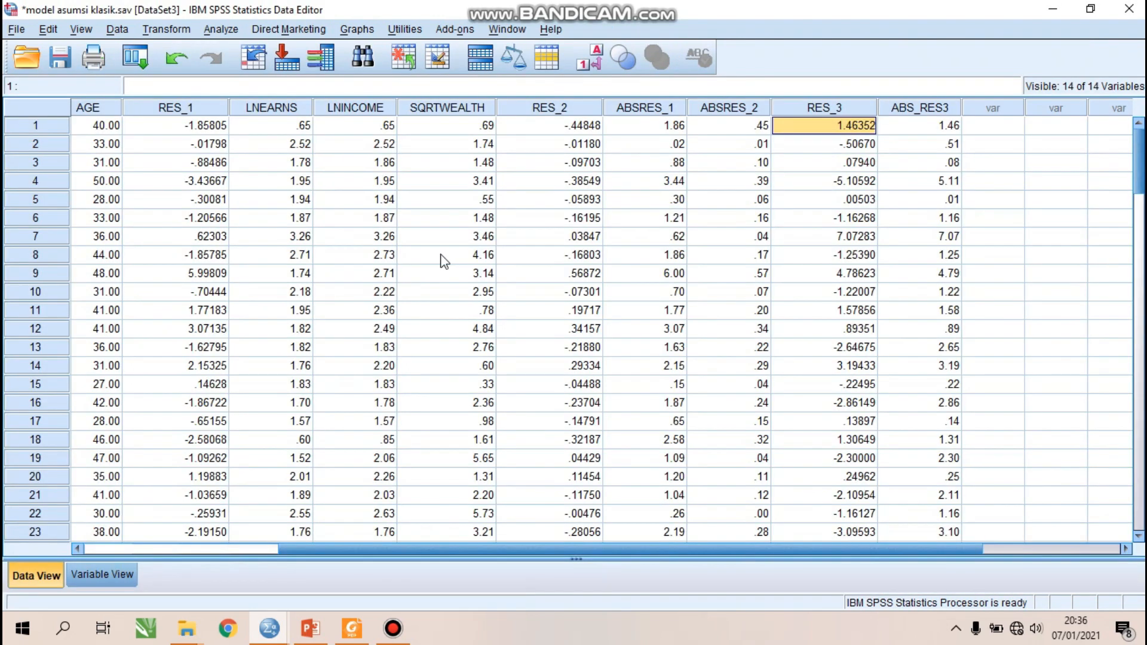
click(358, 29)
mouse_move(445, 96)
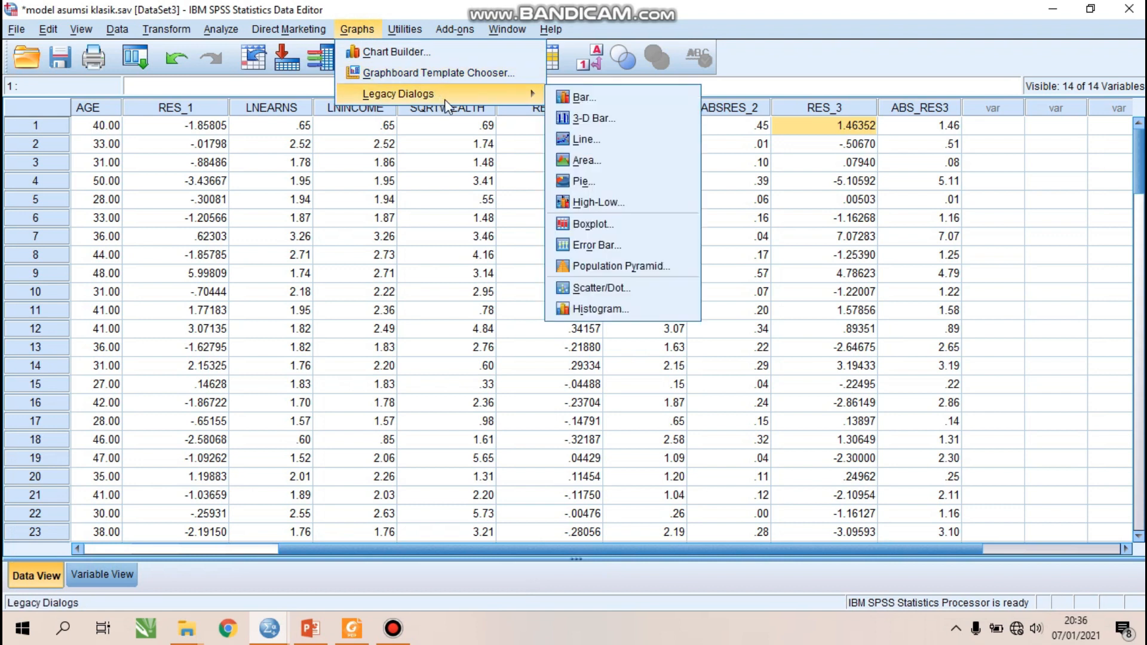
click(590, 99)
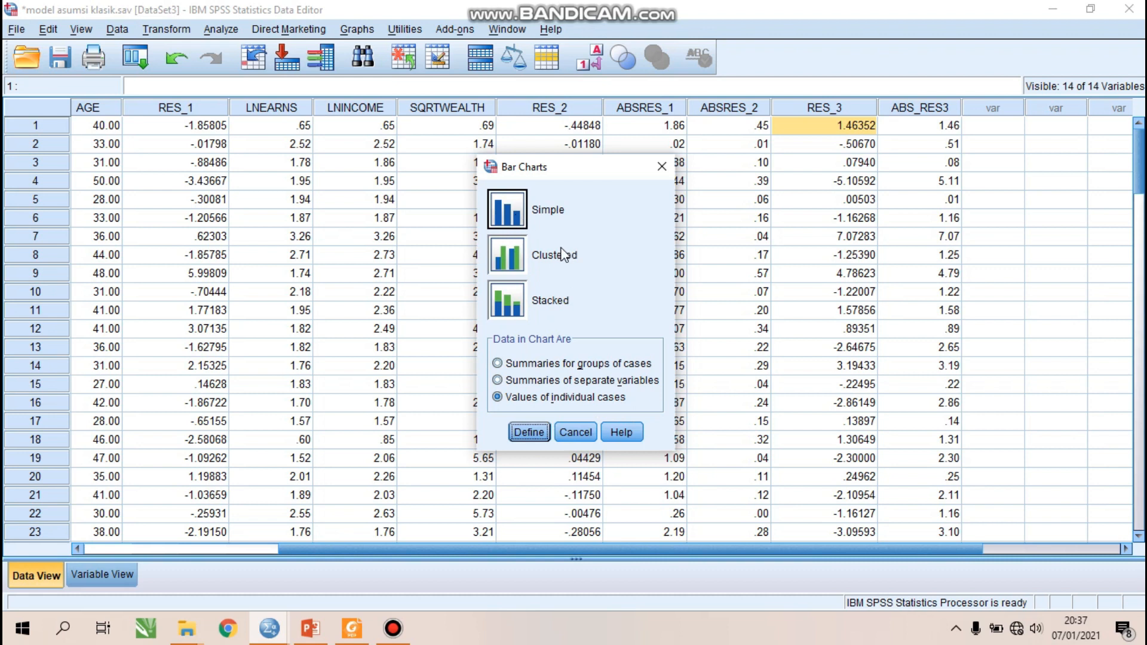
click(529, 432)
Set SQRTWEALTH as the variable the bars represent, labelled by case number, and generate the simple bar chart.
click(605, 133)
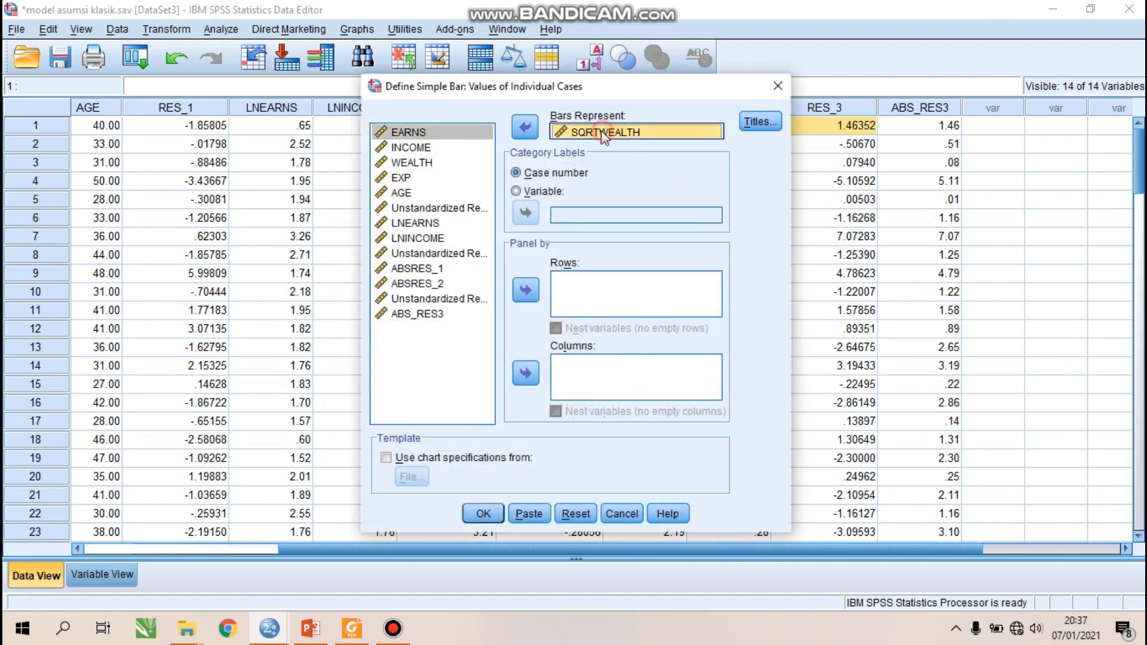
click(525, 127)
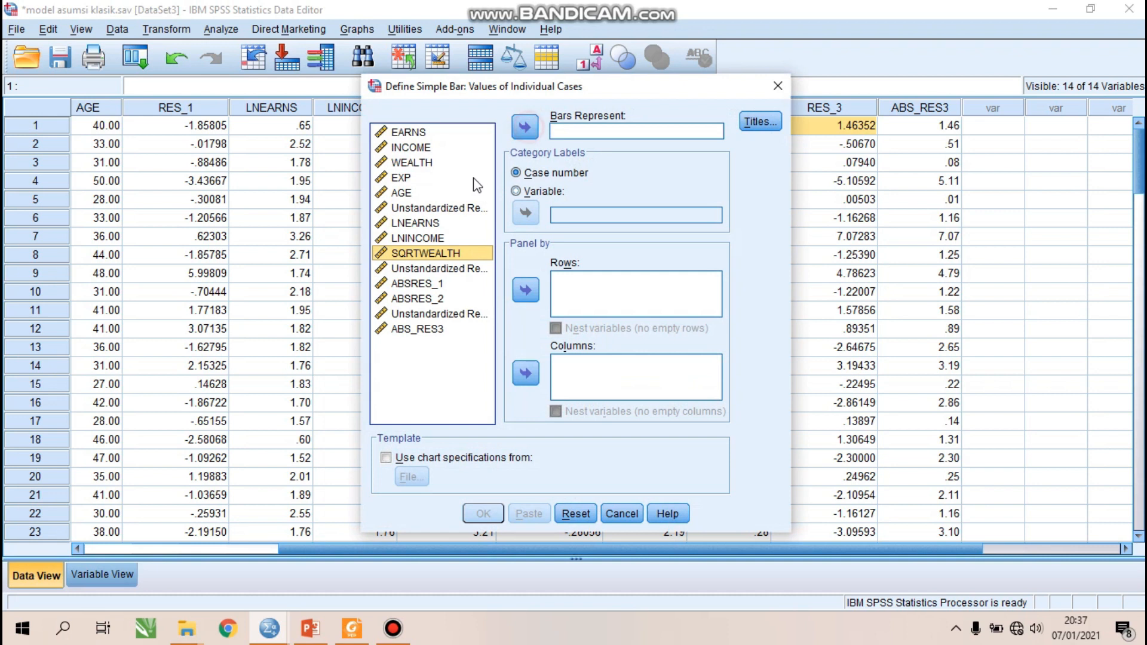
click(454, 374)
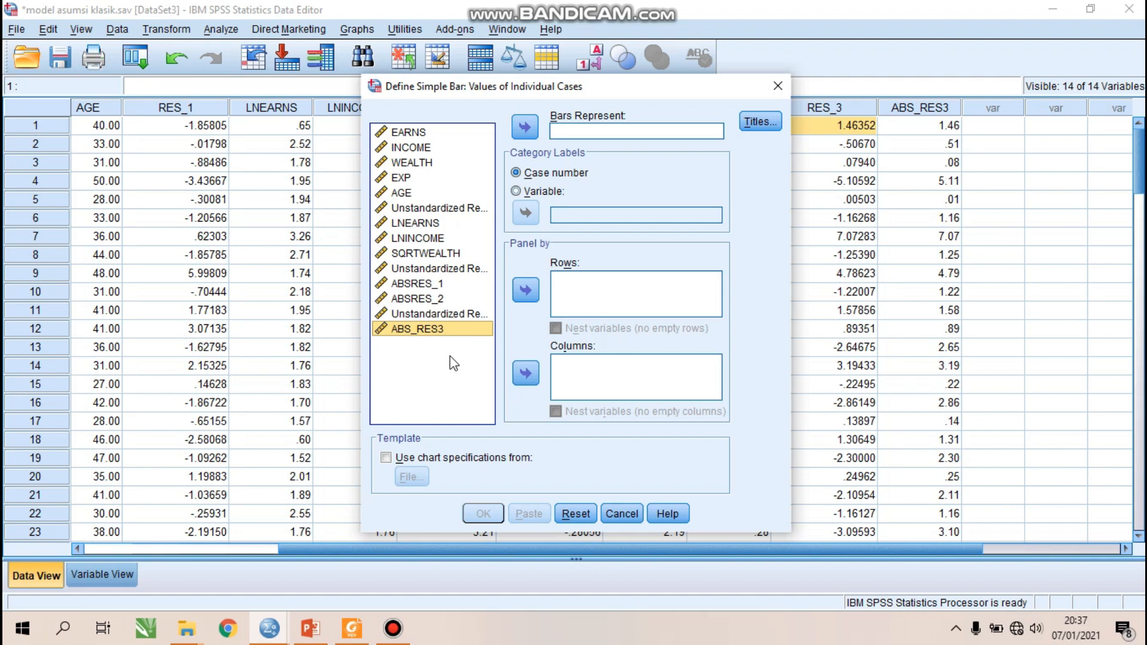
click(417, 255)
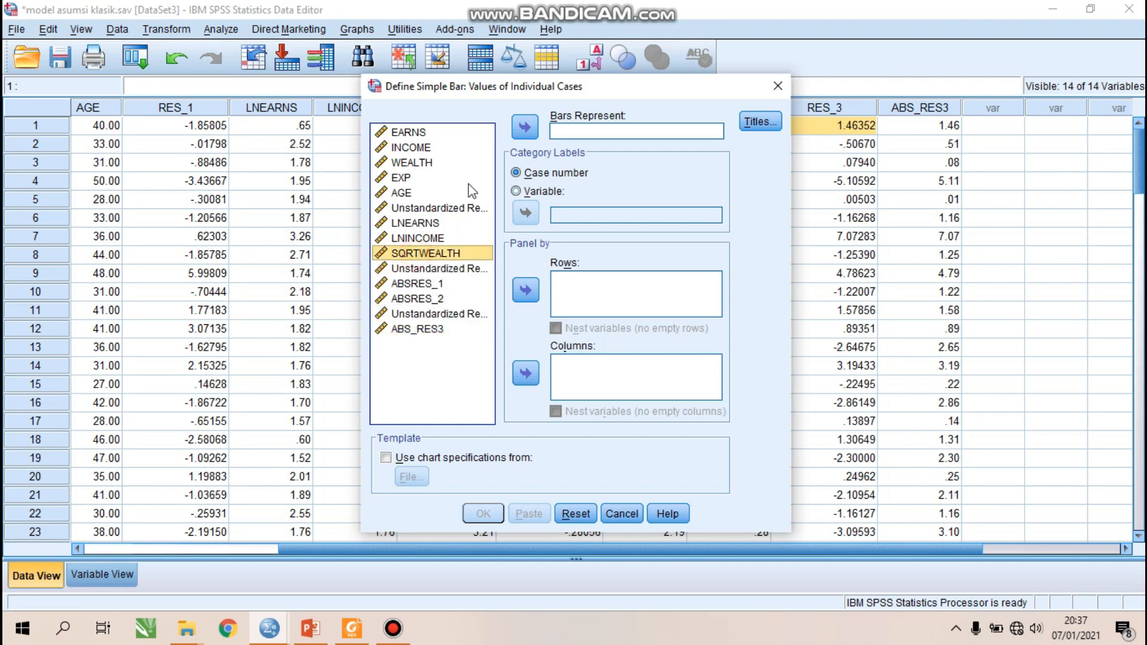
click(524, 128)
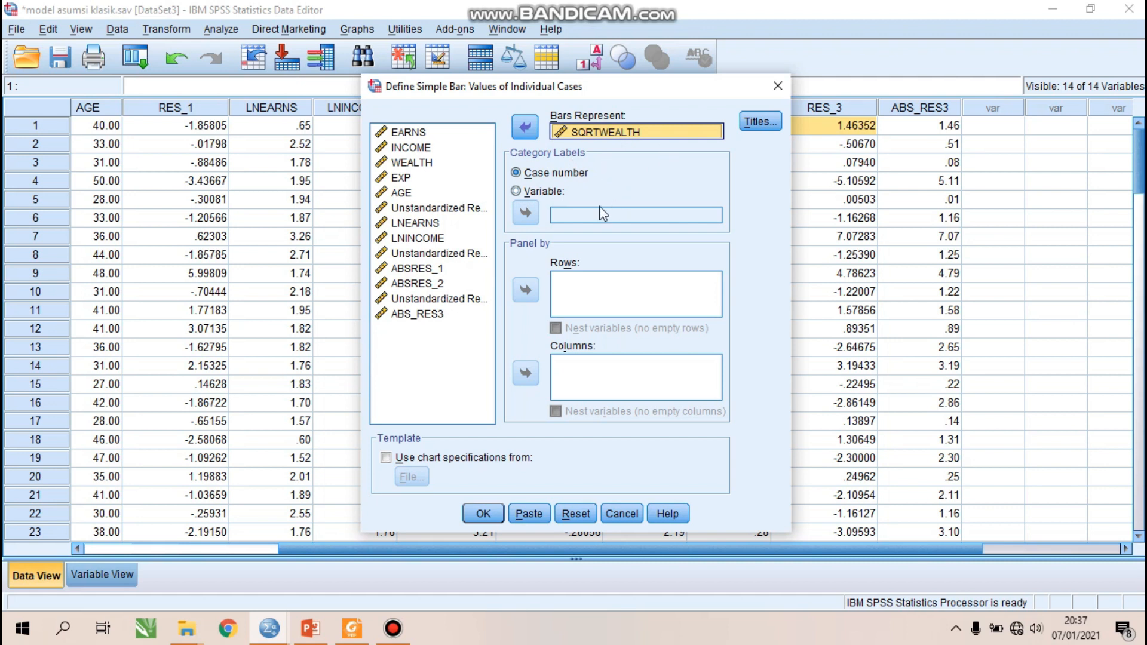
click(487, 513)
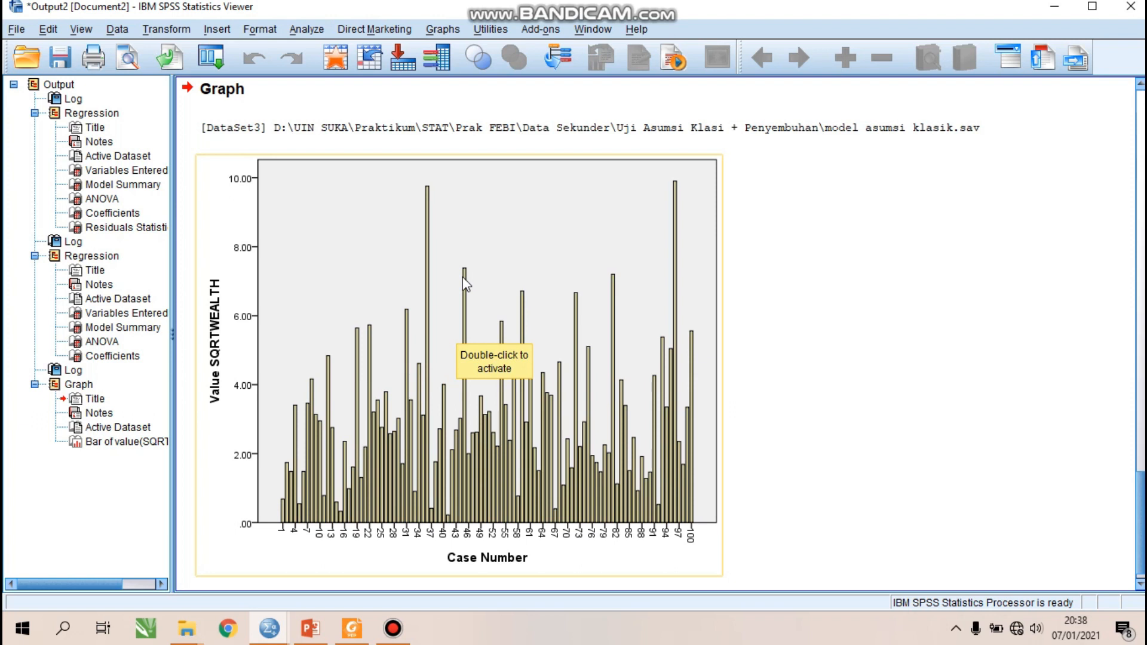
click(440, 579)
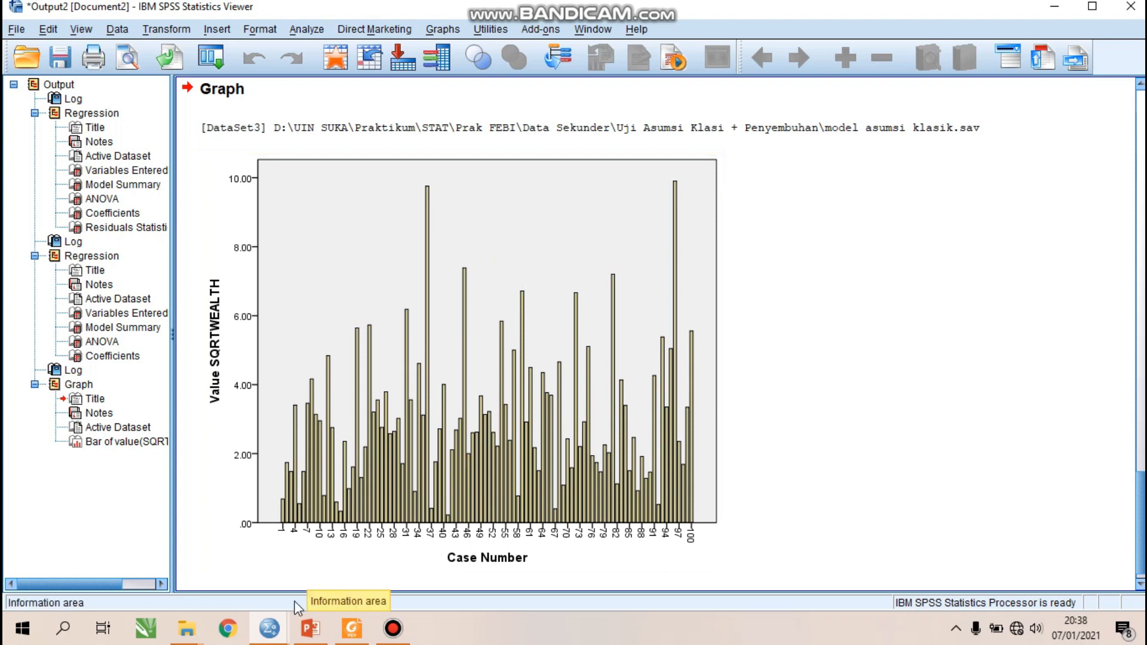
Return to the model asumsi klasik.sav data and delete the outlier cases 36, 45, 81 and 96 together.
mouse_move(269, 629)
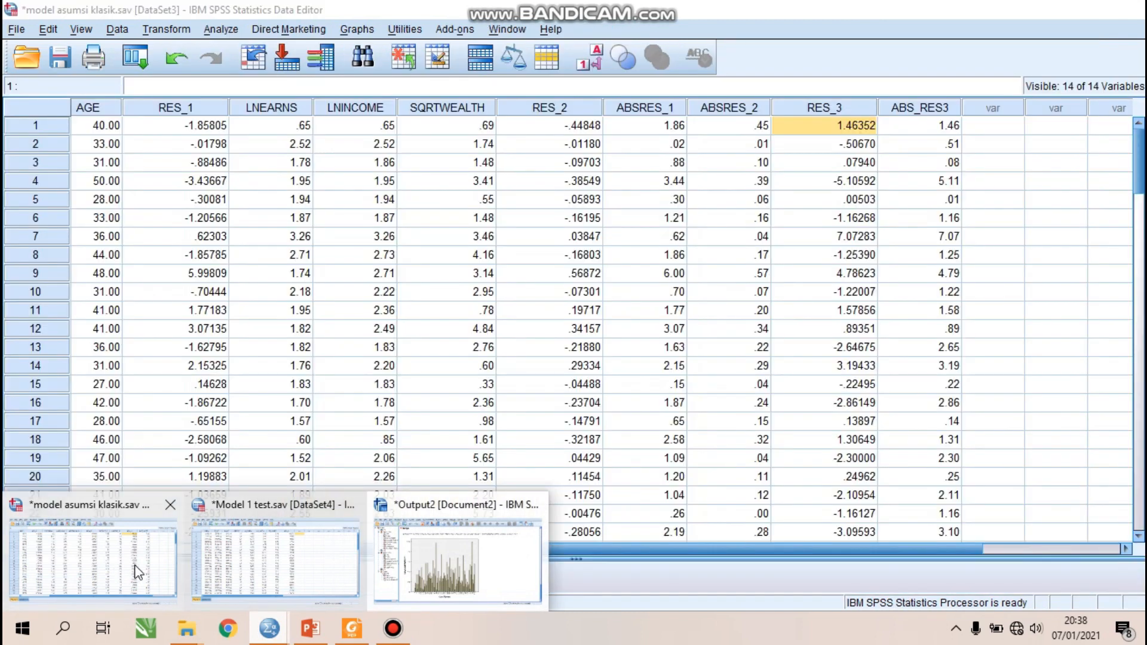
click(135, 567)
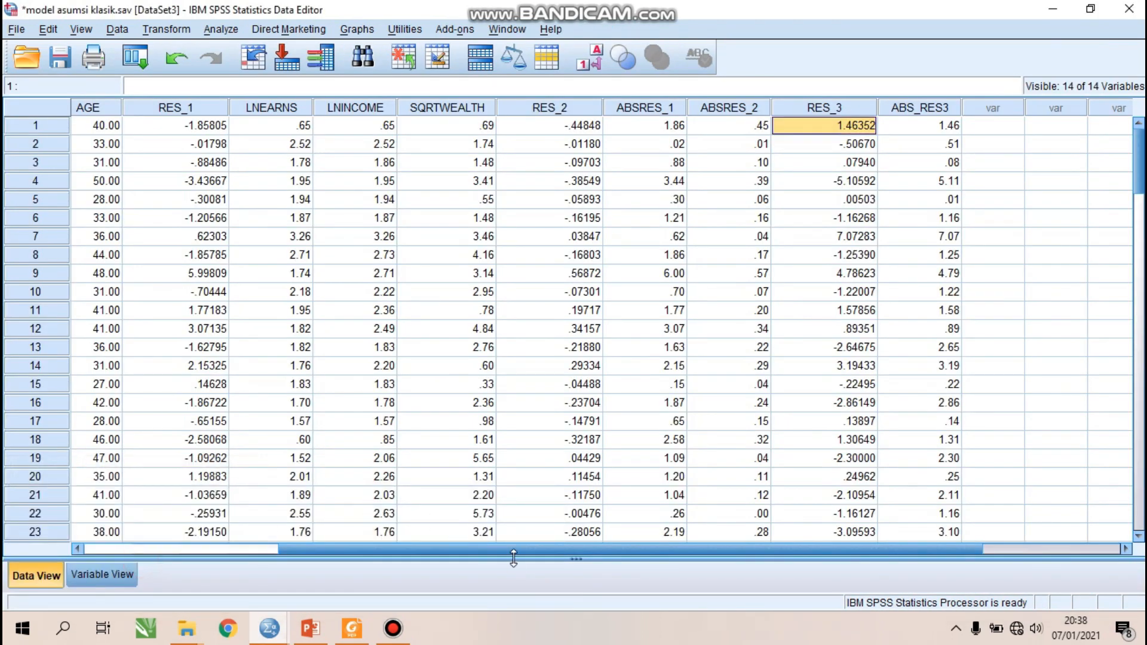
drag(514, 551, 318, 551)
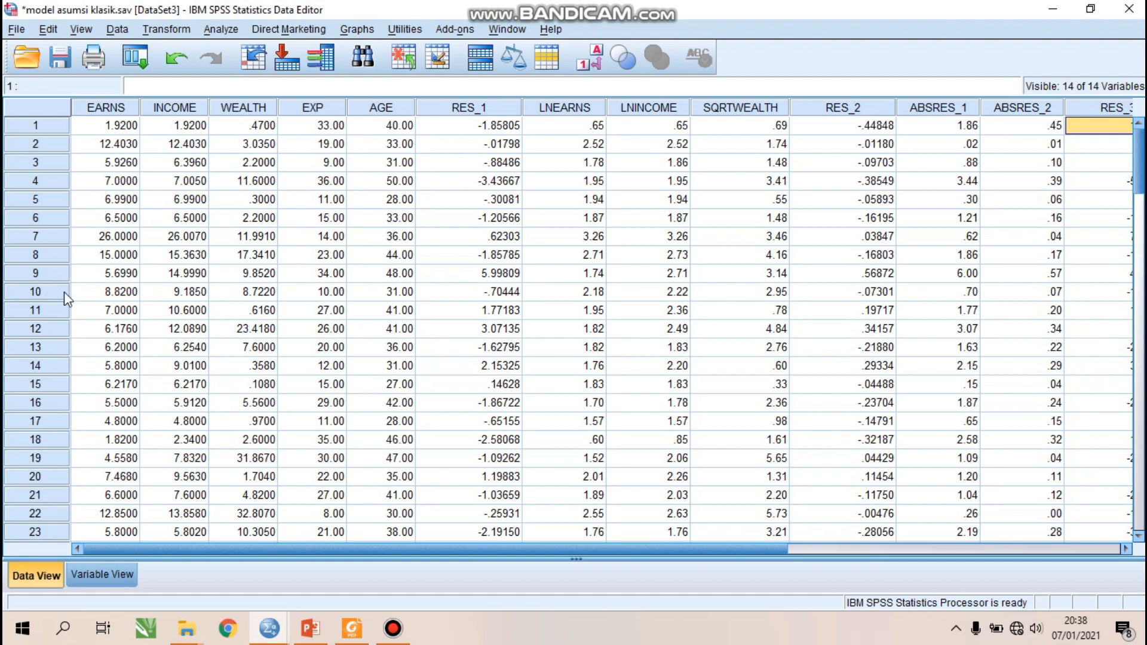
scroll(48, 359, down, 4)
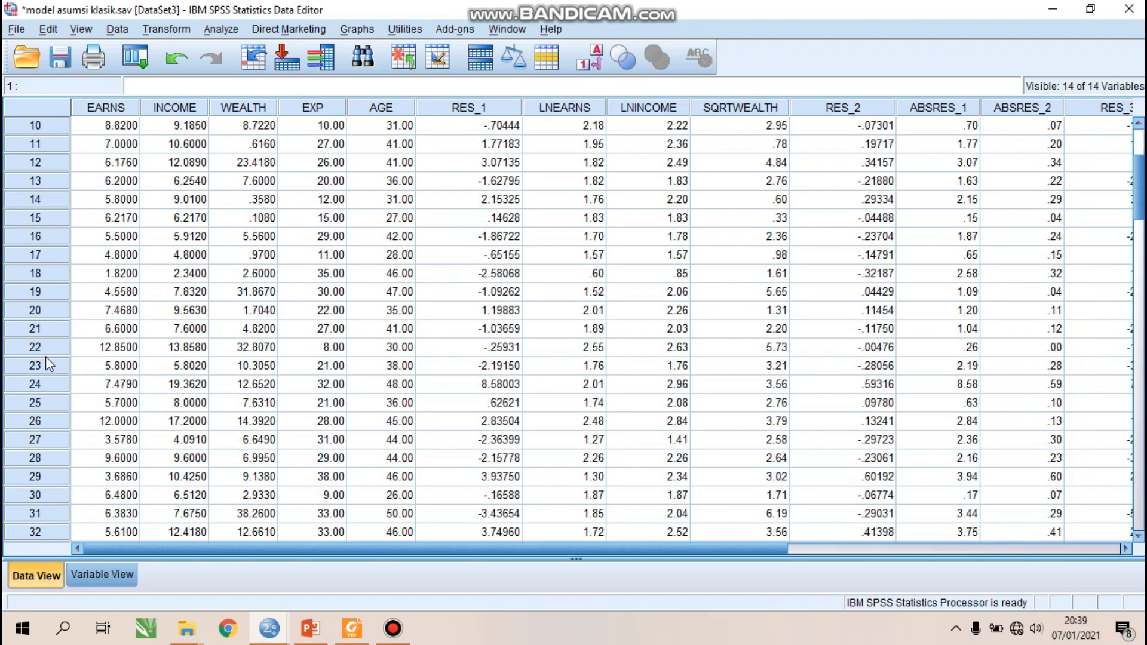
scroll(48, 386, down, 2)
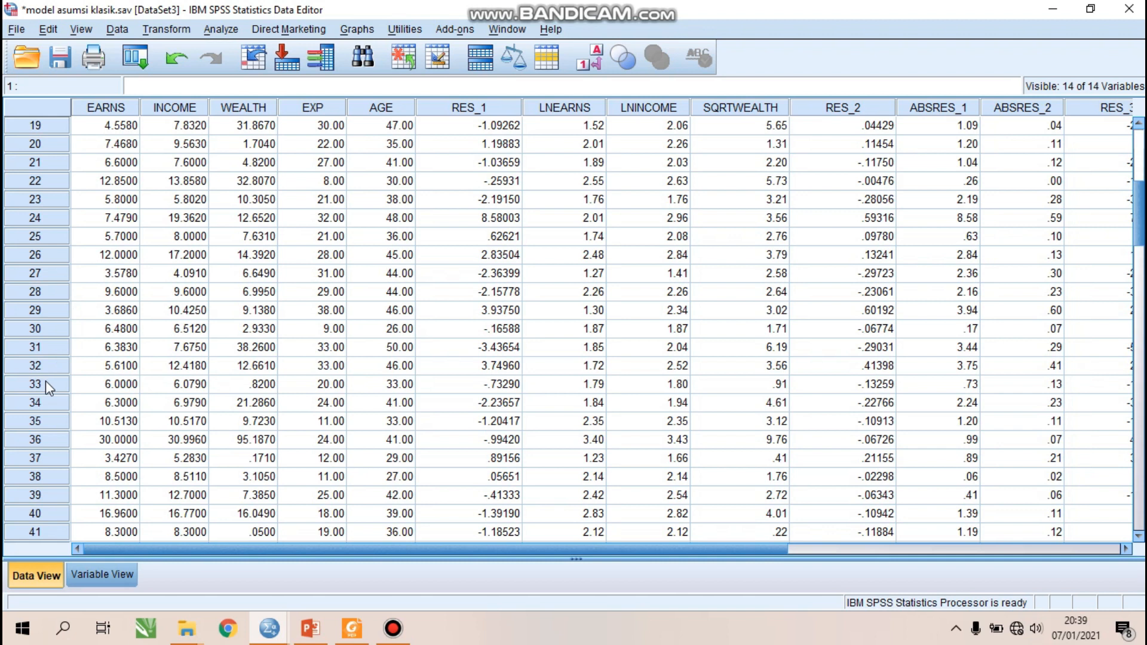
click(33, 440)
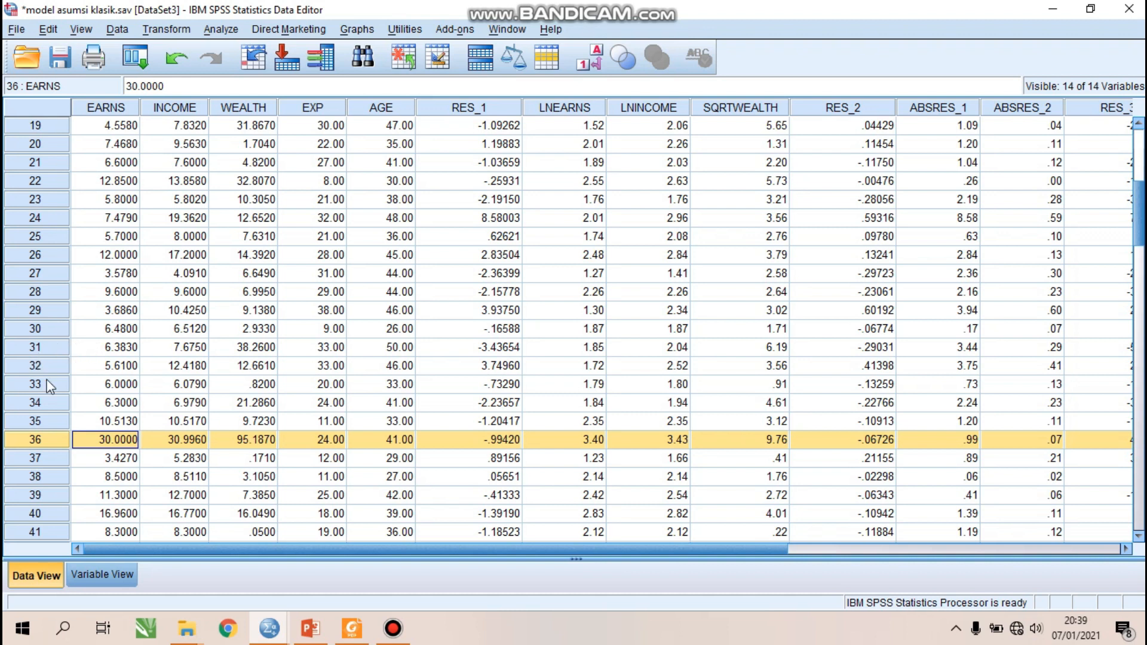
scroll(60, 405, down, 3)
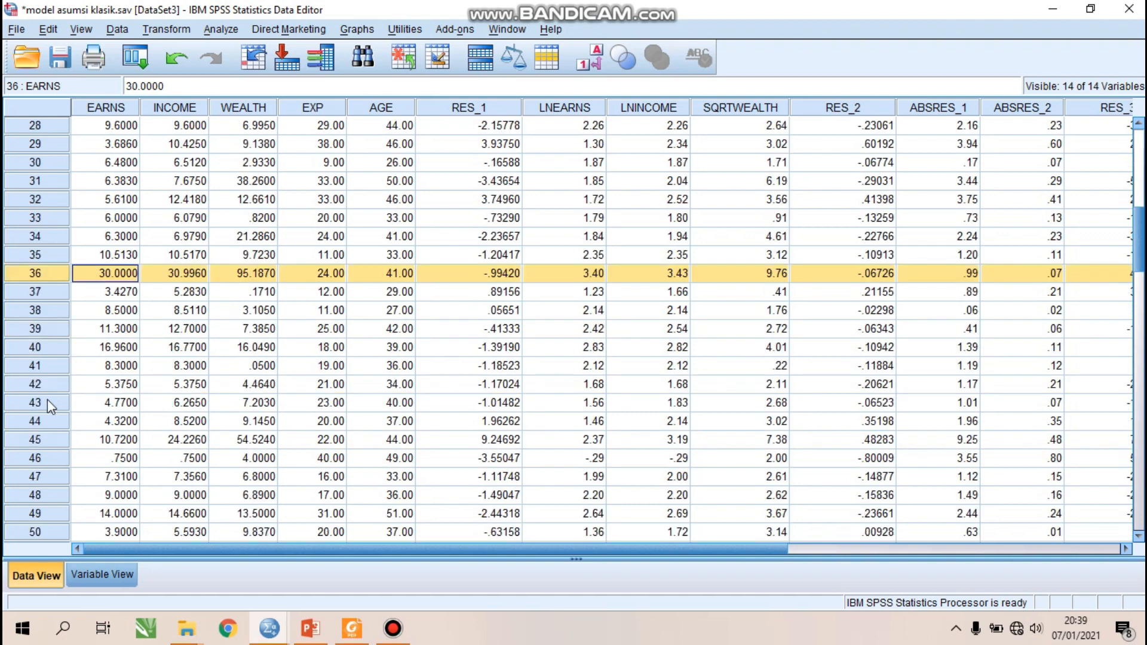
ctrl+click(43, 440)
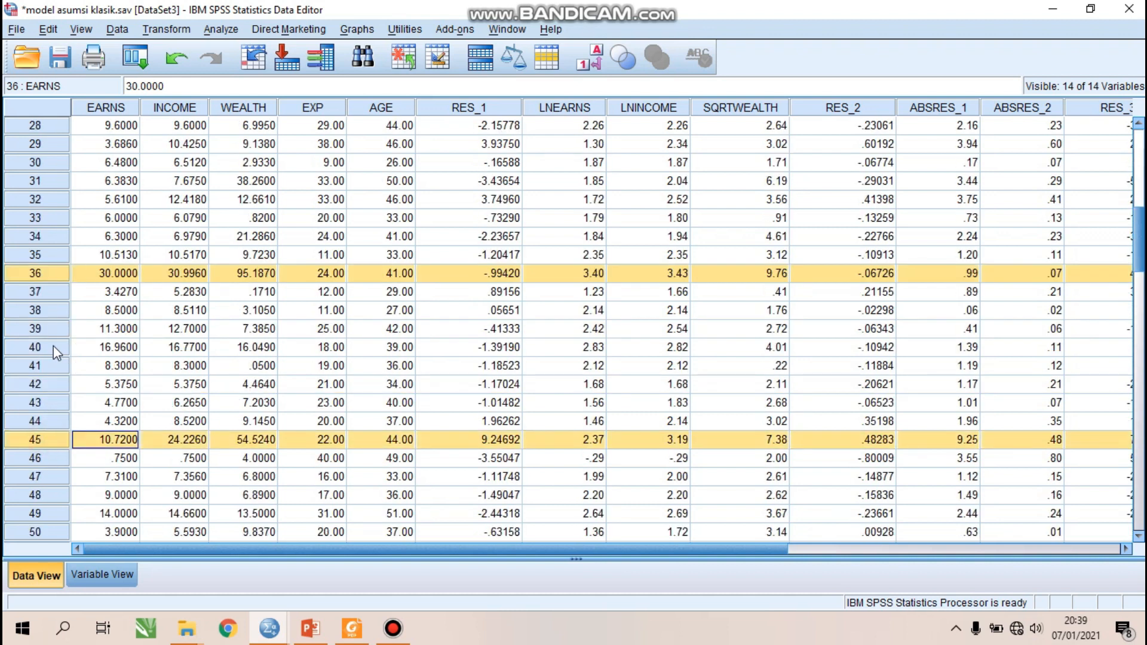
scroll(52, 346, down, 8)
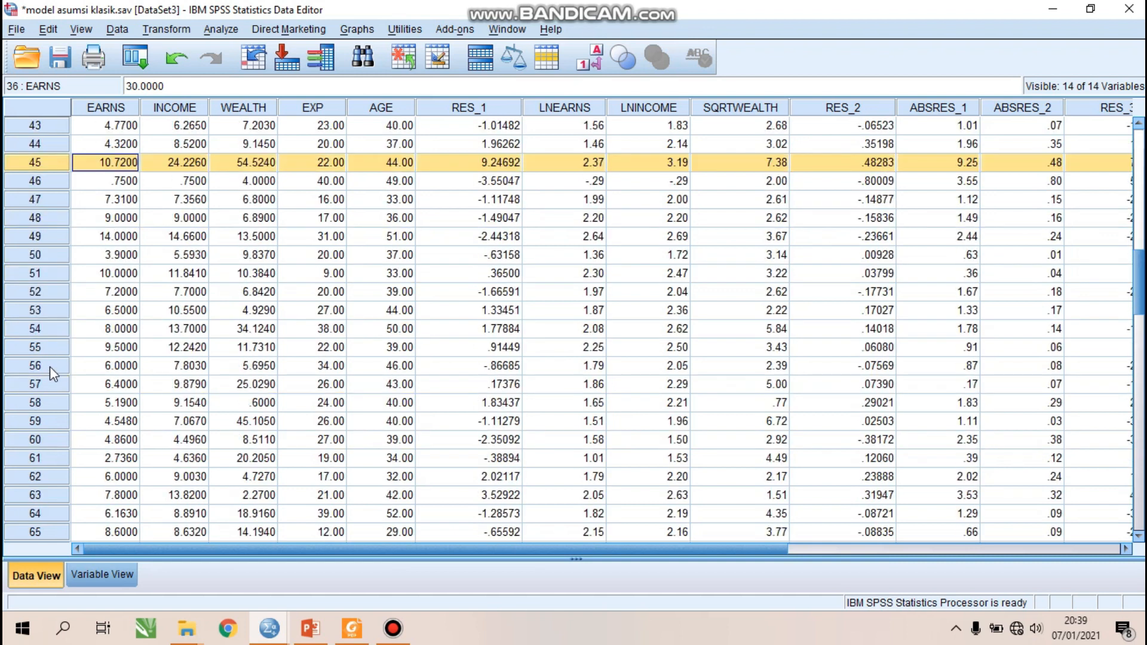
scroll(49, 442, down, 5)
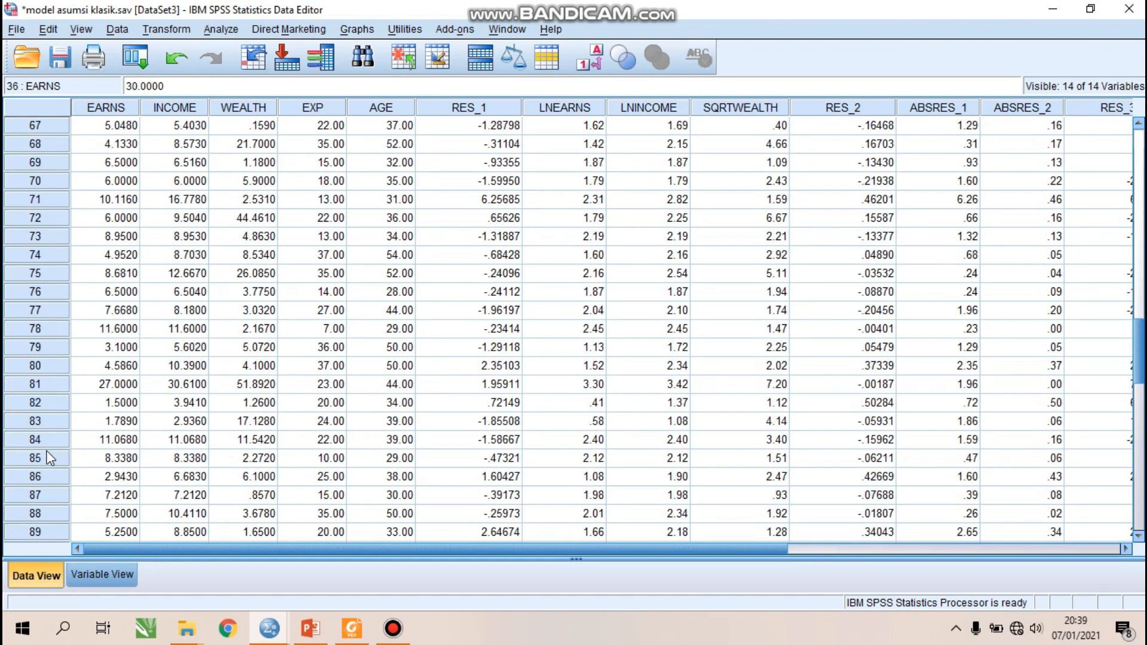
ctrl+click(37, 384)
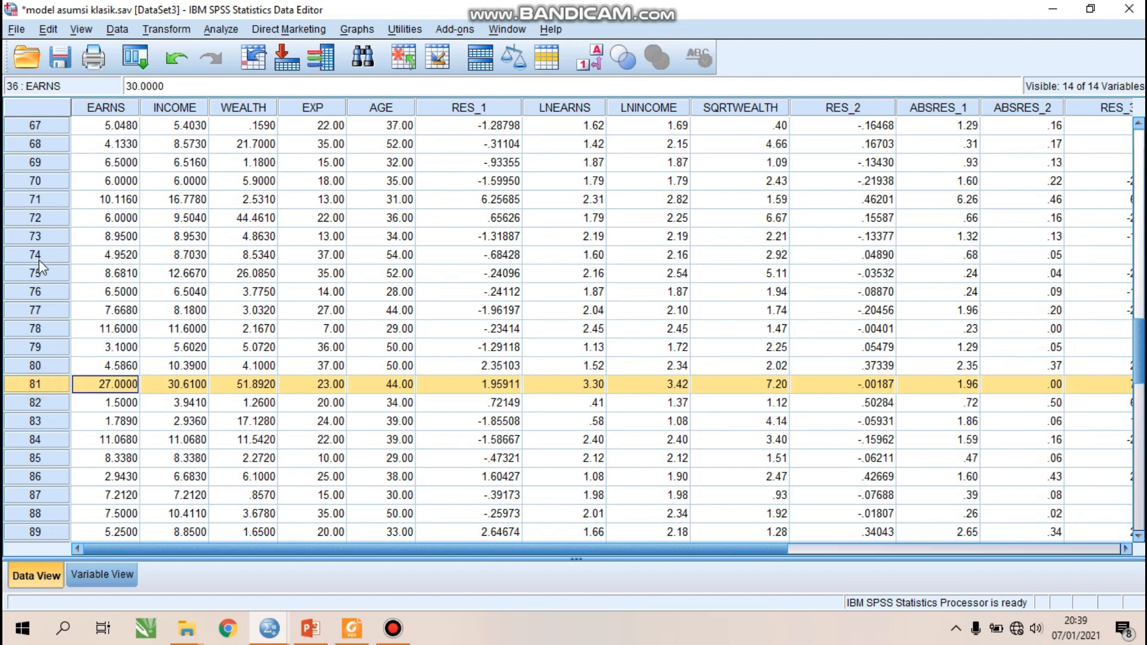
scroll(49, 292, down, 5)
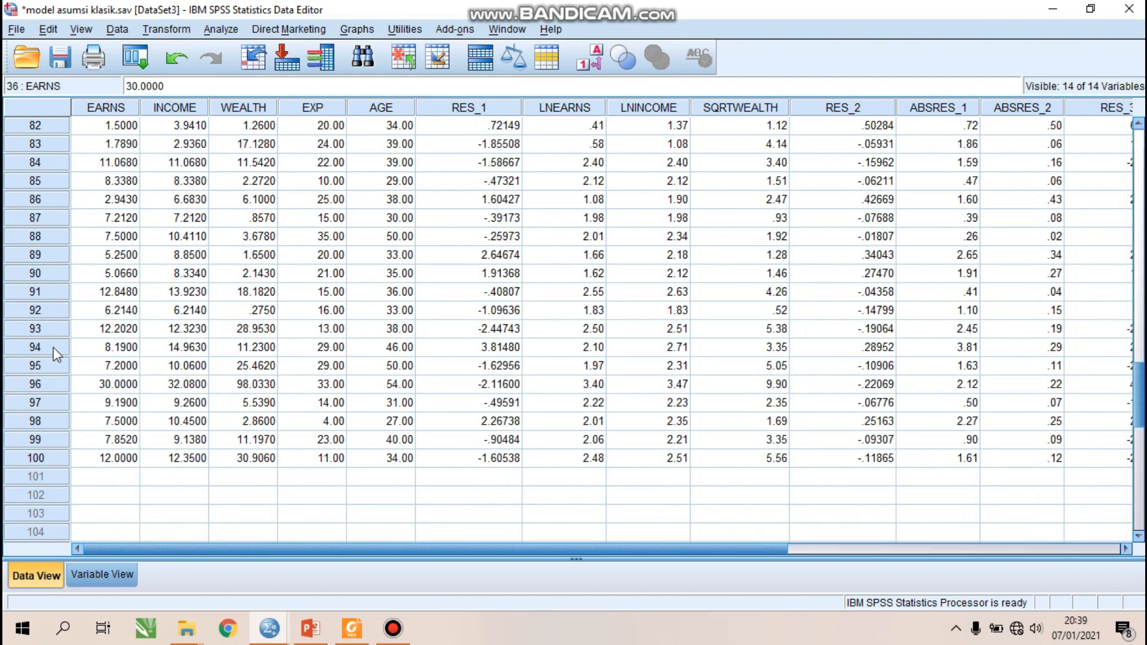
click(49, 385)
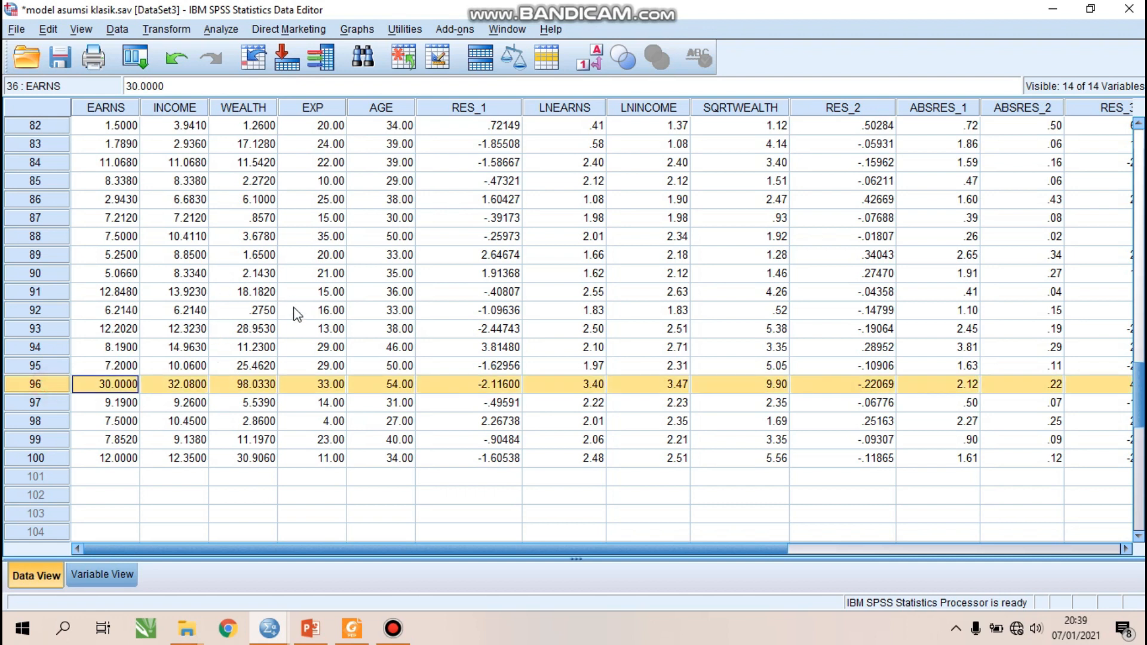
scroll(74, 385, up, 18)
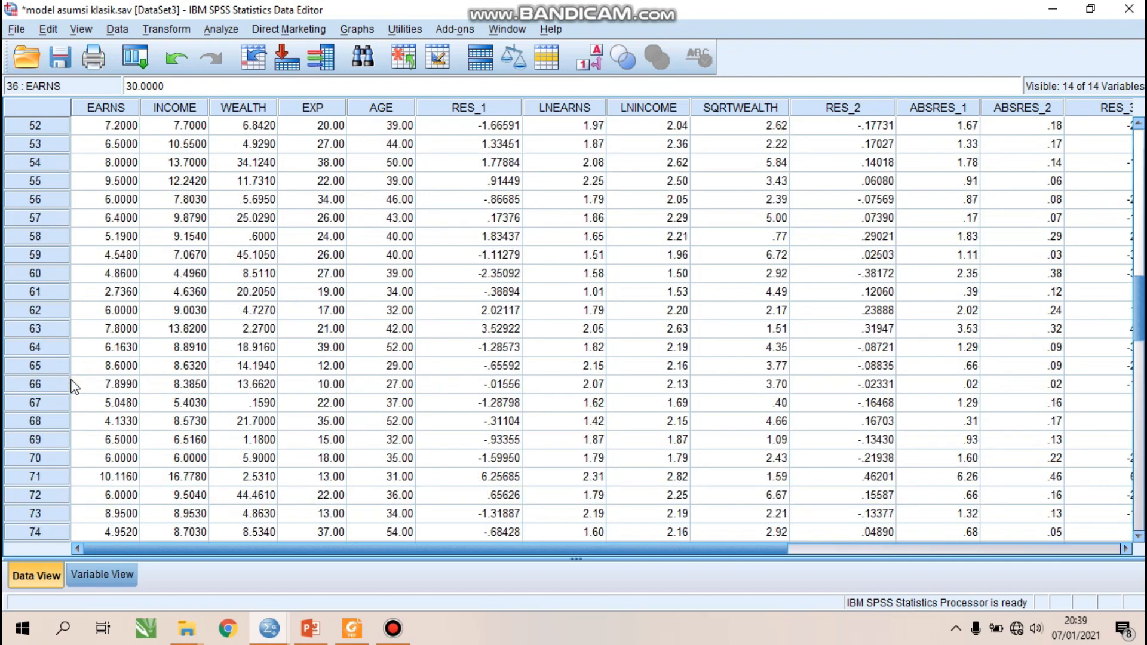
scroll(74, 386, up, 1)
scroll(66, 359, down, 1)
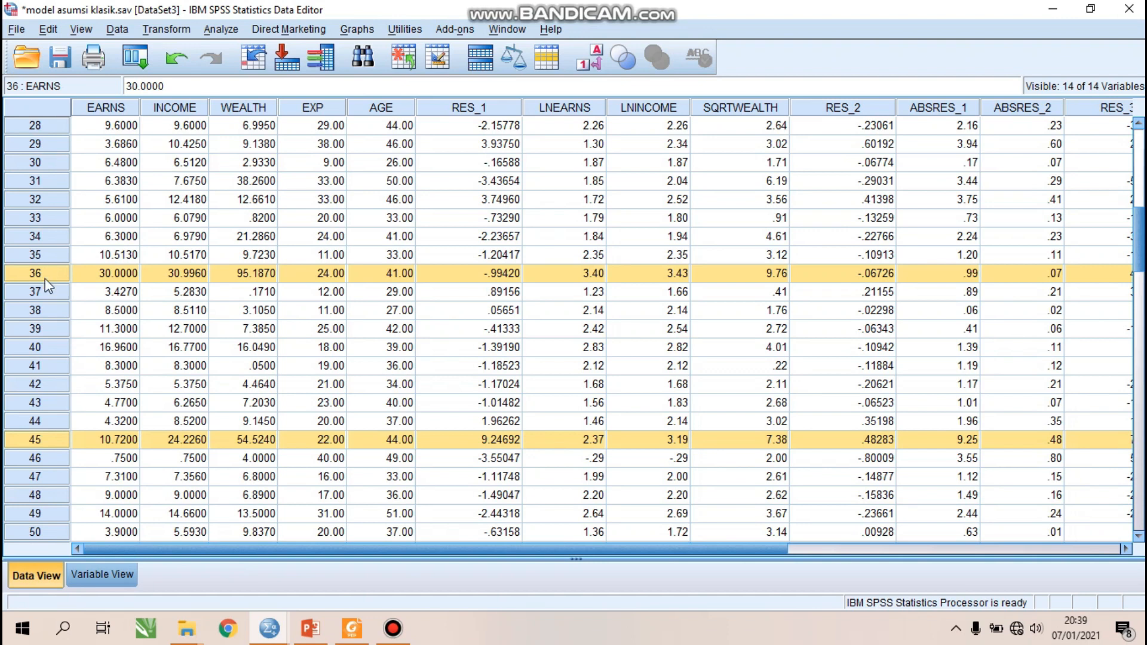
right_click(45, 279)
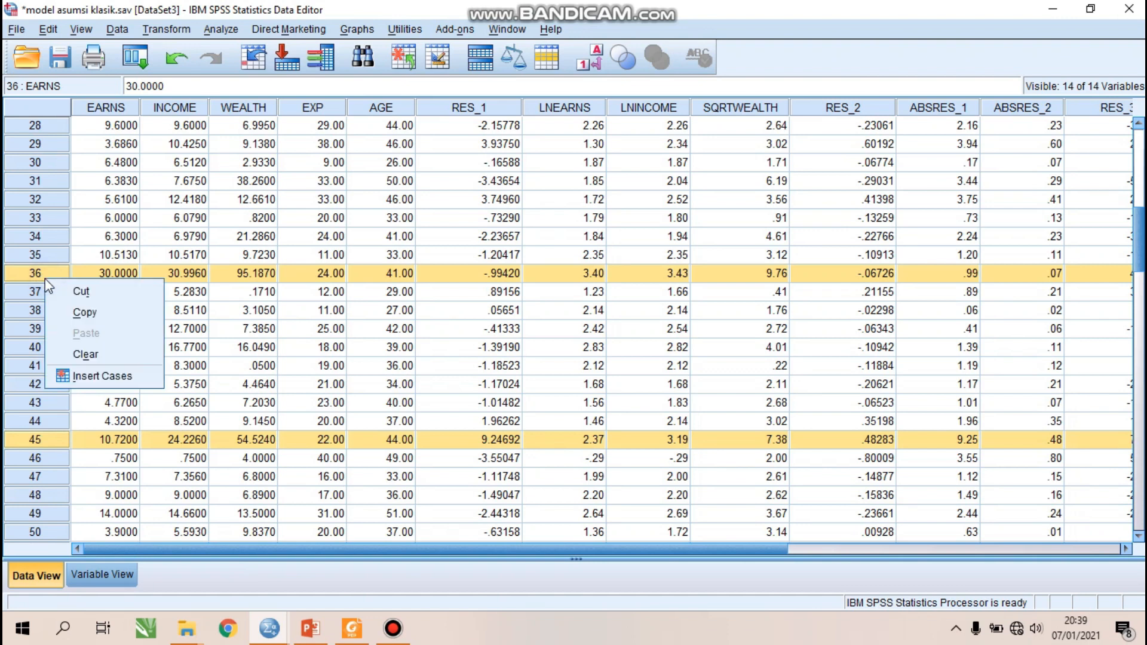
click(89, 354)
scroll(81, 317, down, 18)
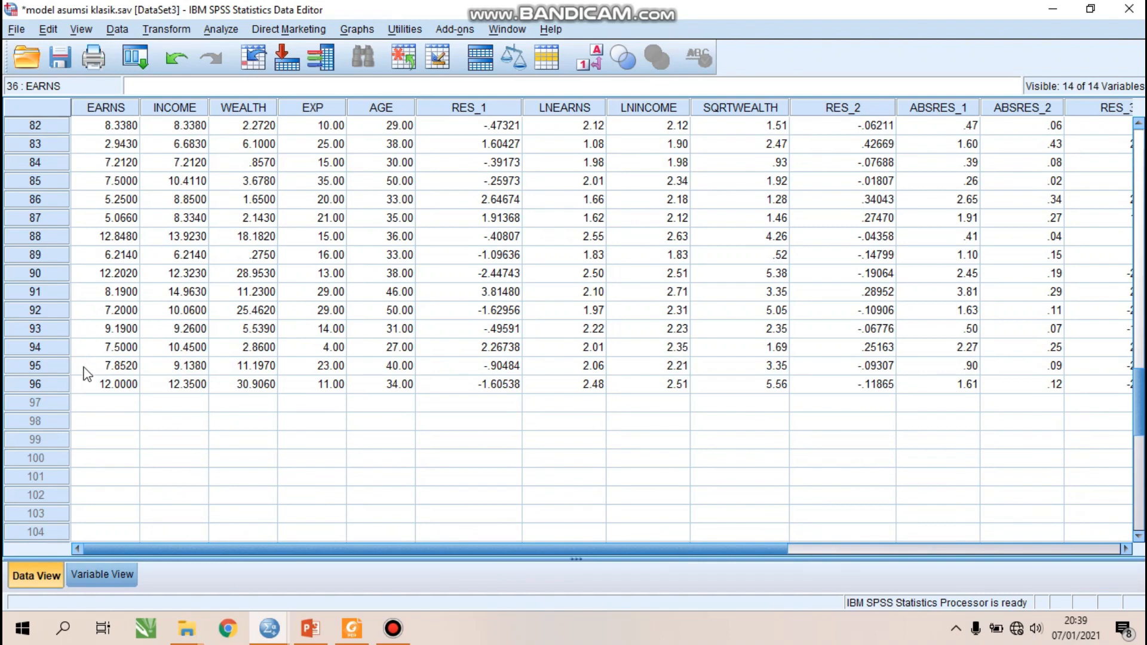
scroll(86, 371, up, 20)
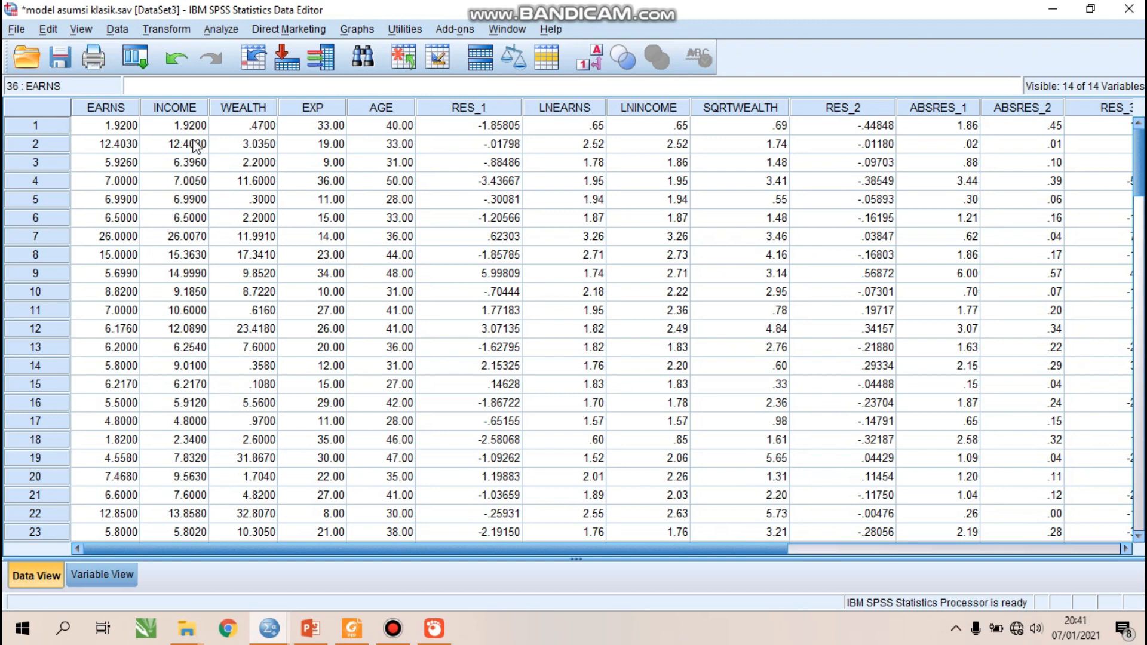
Rerun the linear regression of ABS_RES3 on EXP, LNEARNS and SQRTWEALTH with the remaining cases.
click(219, 31)
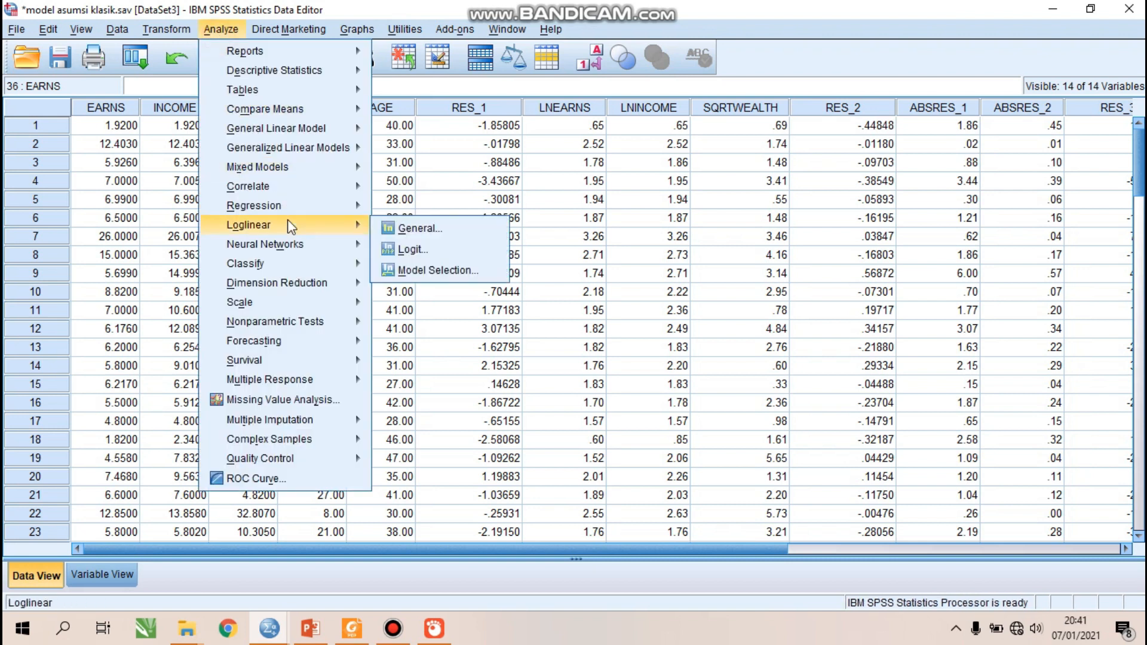
mouse_move(289, 207)
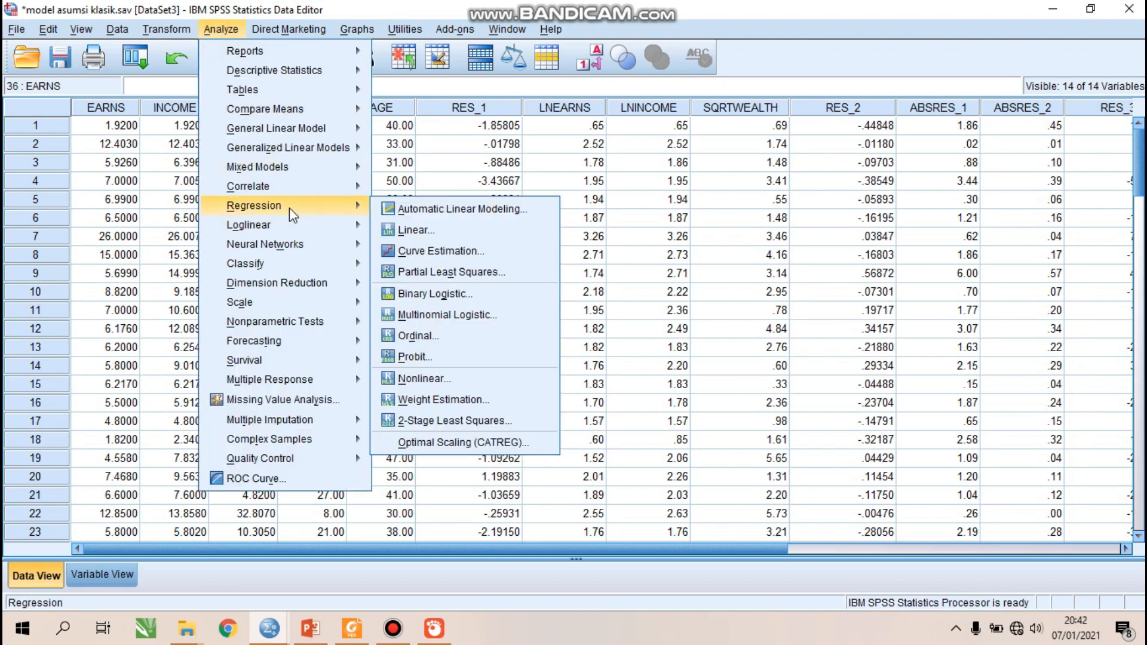
click(449, 238)
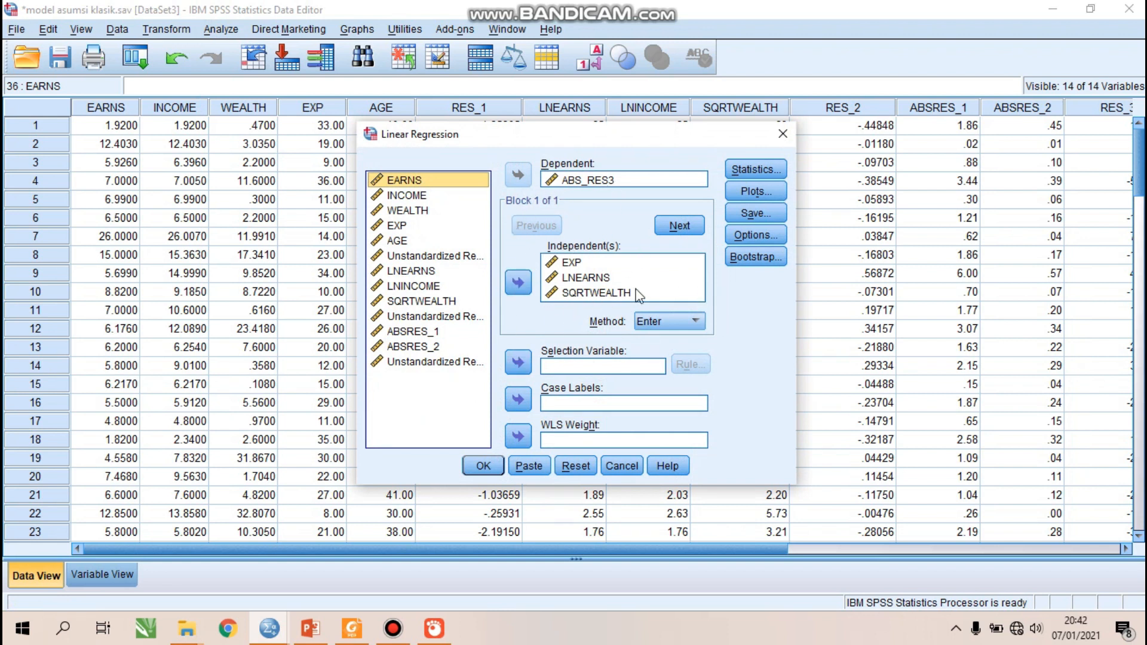
click(755, 213)
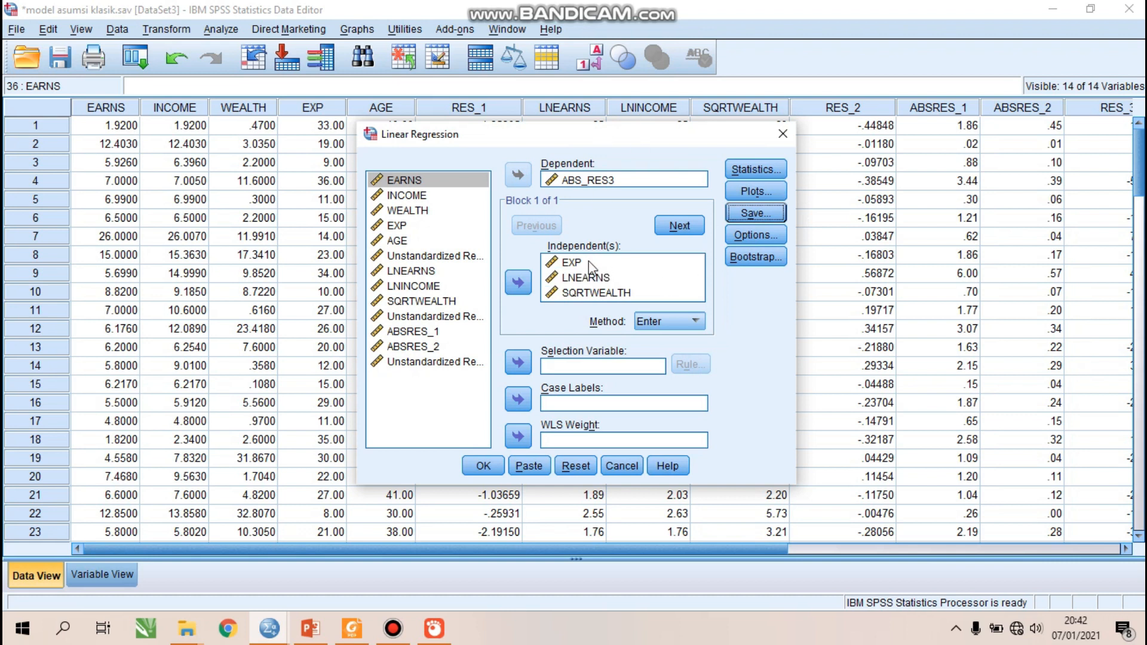
click(485, 466)
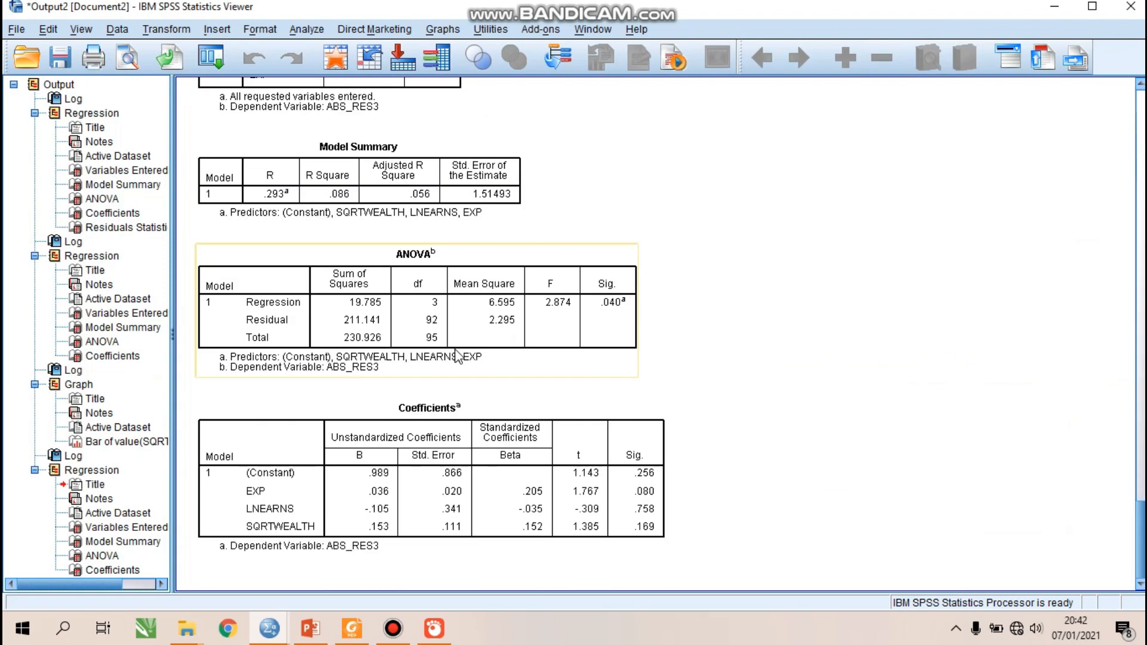
click(675, 571)
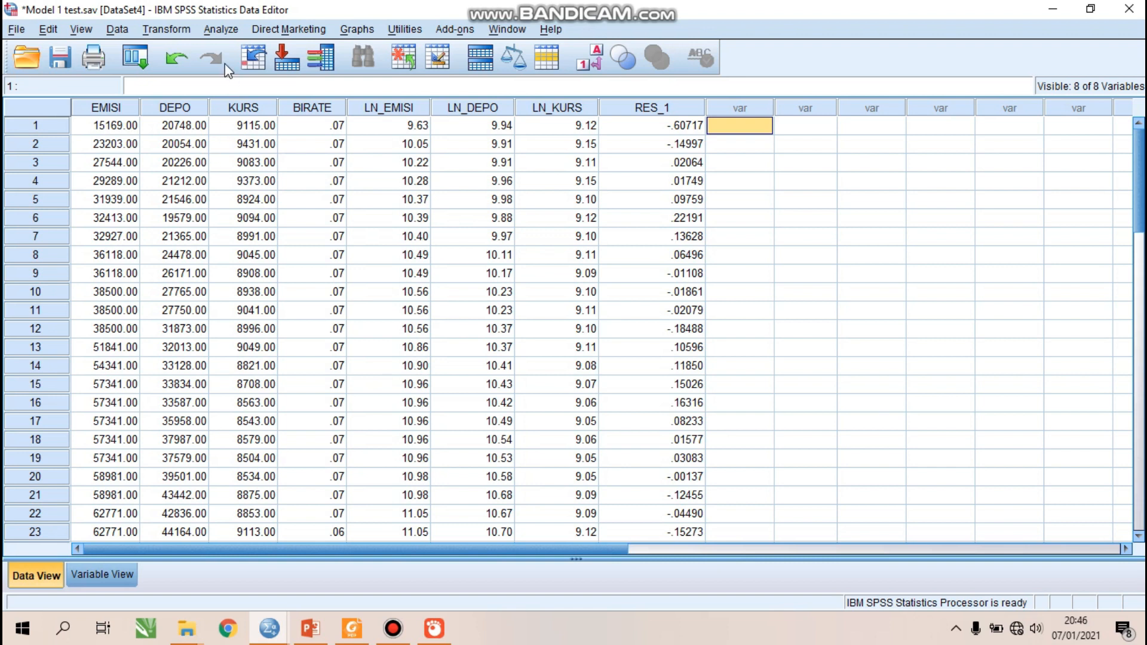
Run a legacy nonparametric Runs Test on the unstandardized residual with the median as cut point.
click(223, 31)
mouse_move(309, 299)
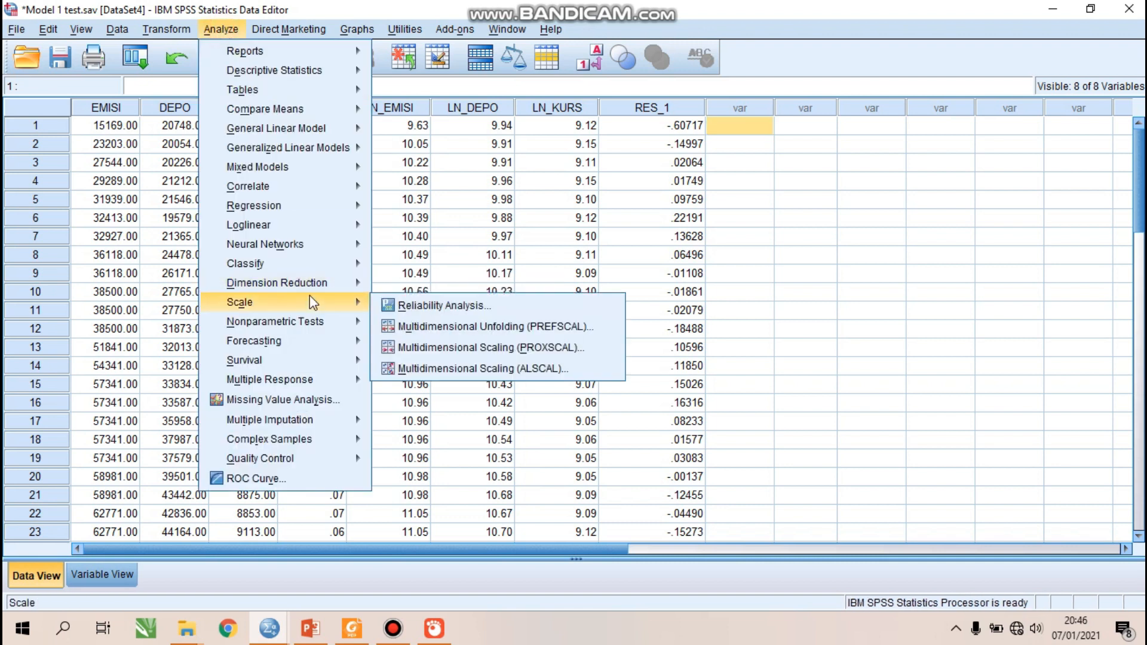
mouse_move(317, 322)
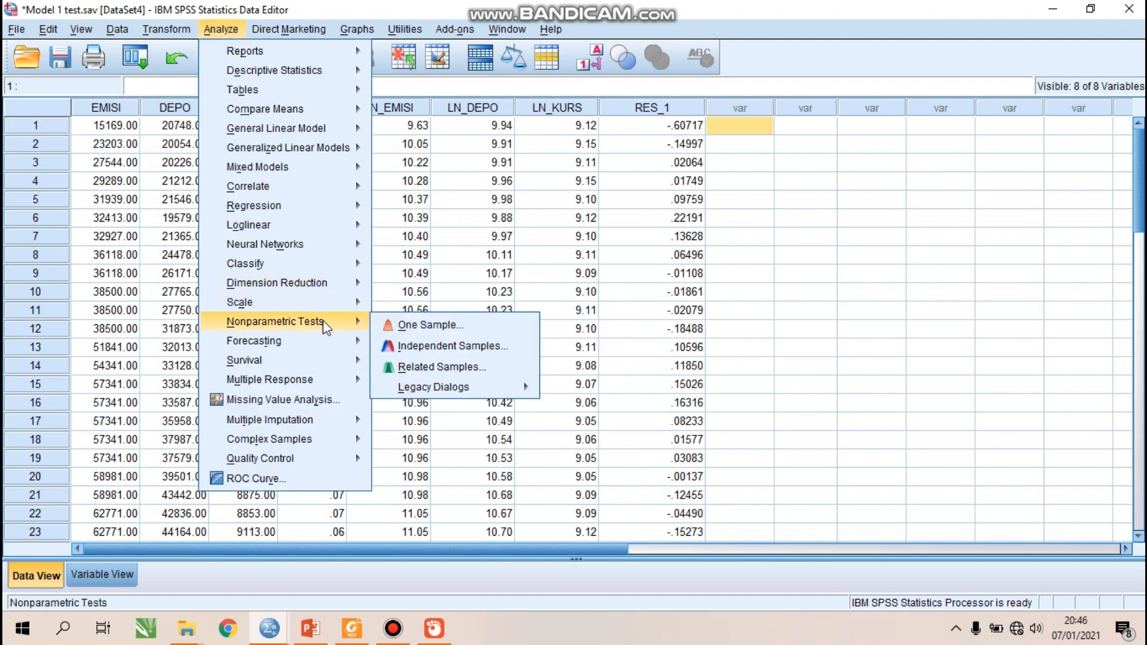
mouse_move(499, 395)
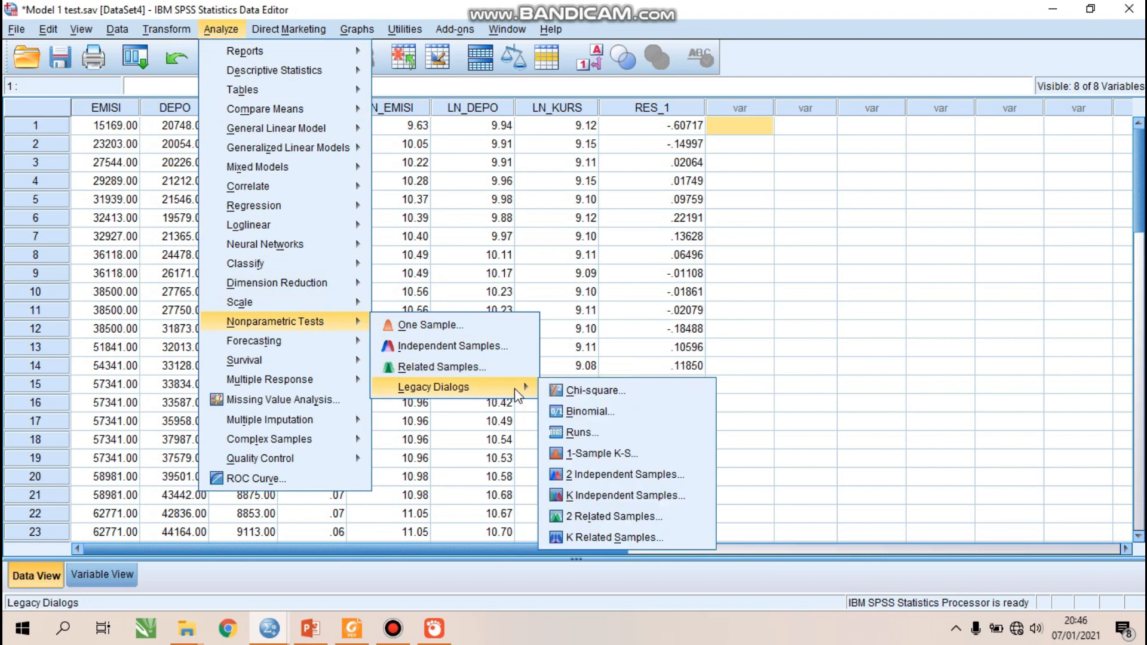
click(630, 434)
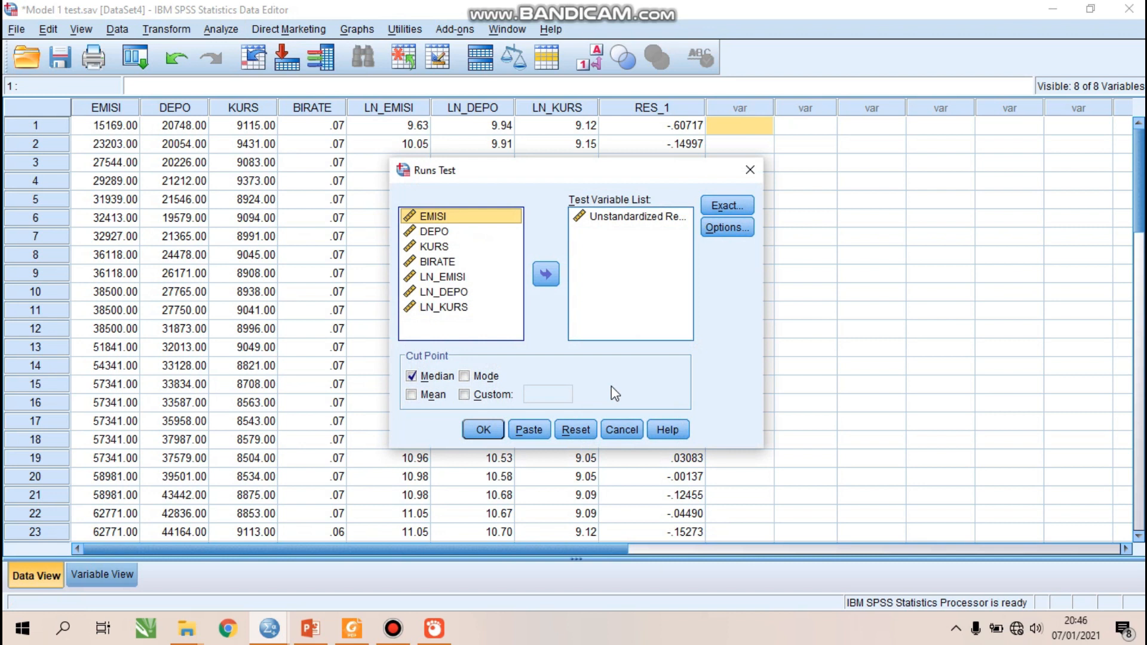
click(613, 216)
click(545, 277)
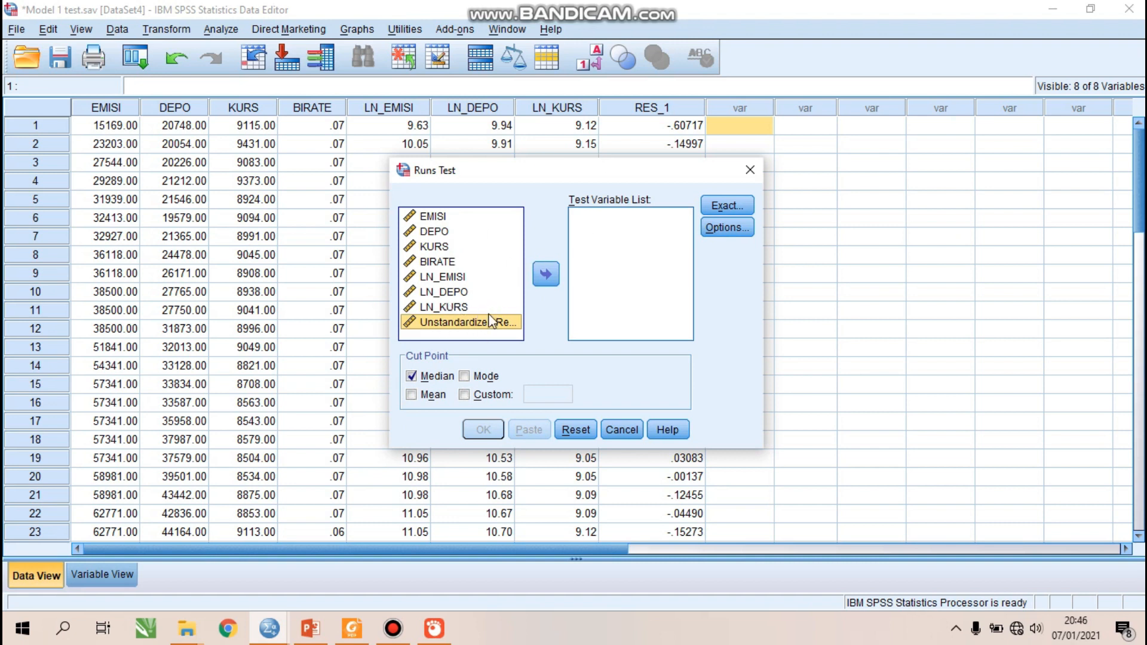
click(541, 281)
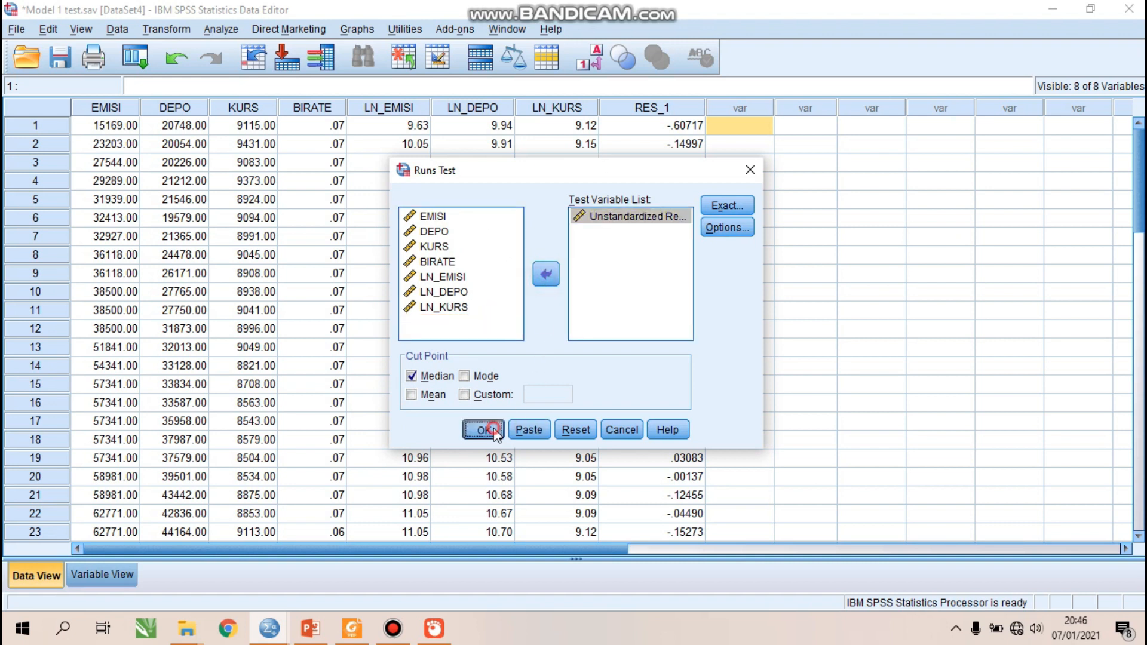
click(485, 430)
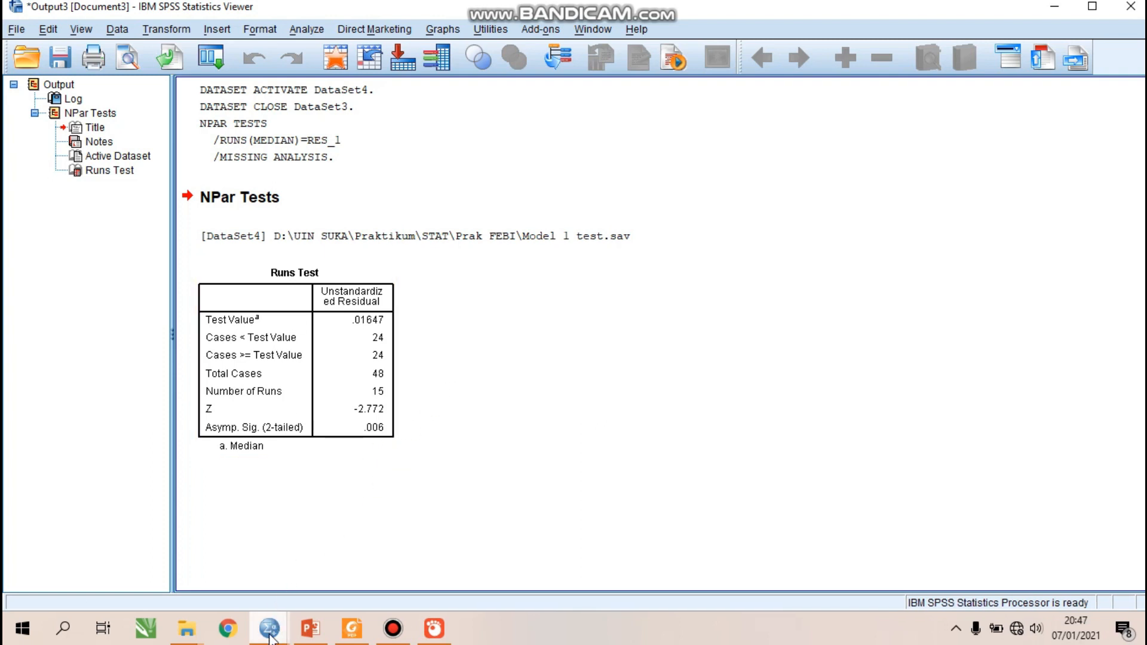
Switch to the MODUL STATISTIK PDF and examine the Runs Test section and the autocorrelation remedy that follows it.
mouse_move(269, 637)
click(201, 560)
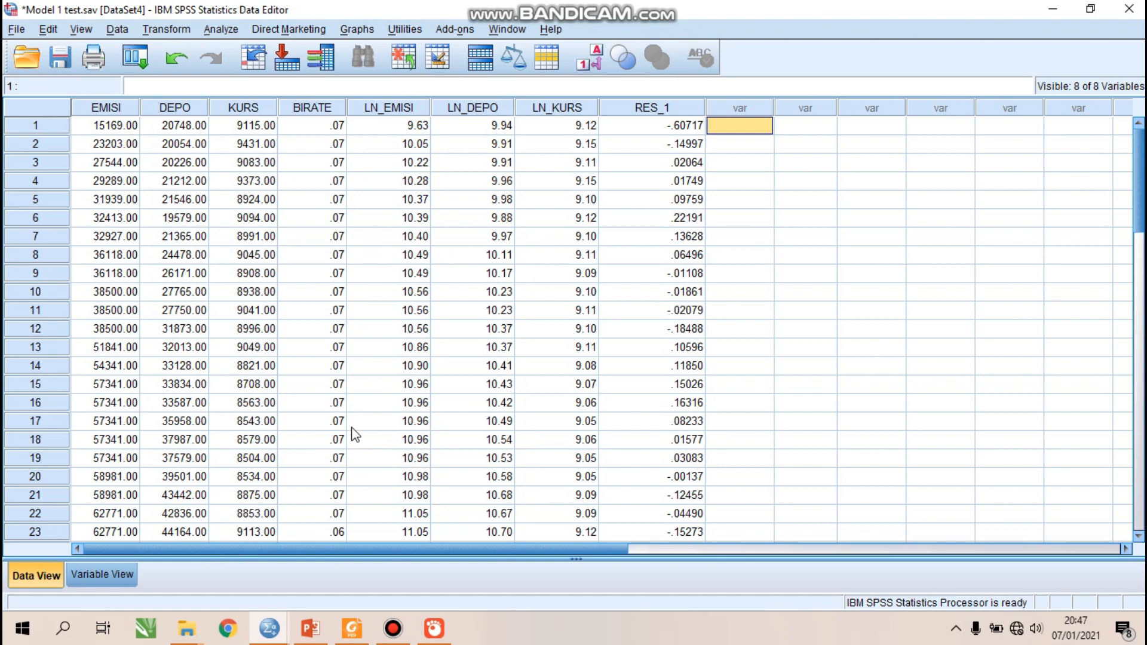
click(352, 628)
scroll(546, 429, down, 20)
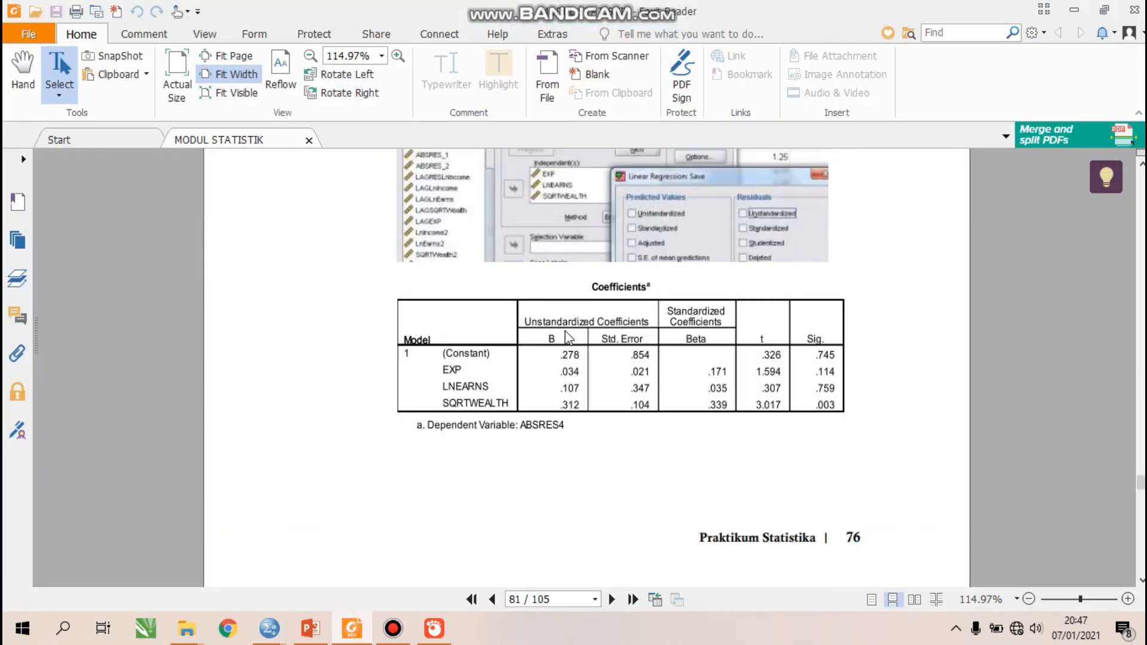
scroll(574, 333, down, 20)
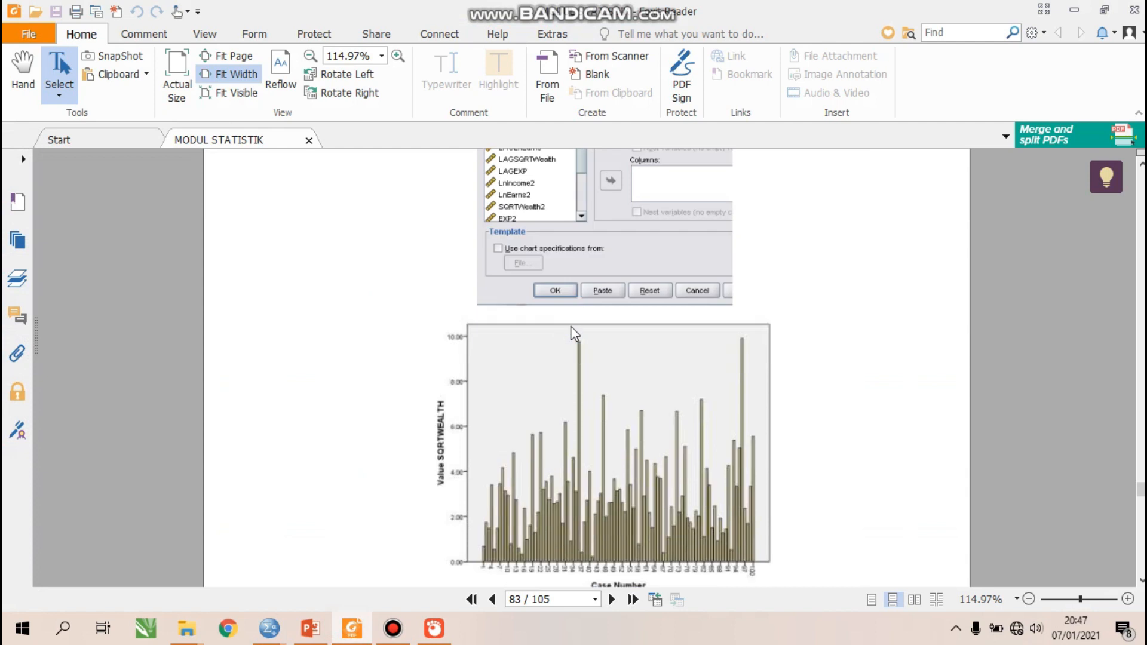
scroll(573, 328, down, 20)
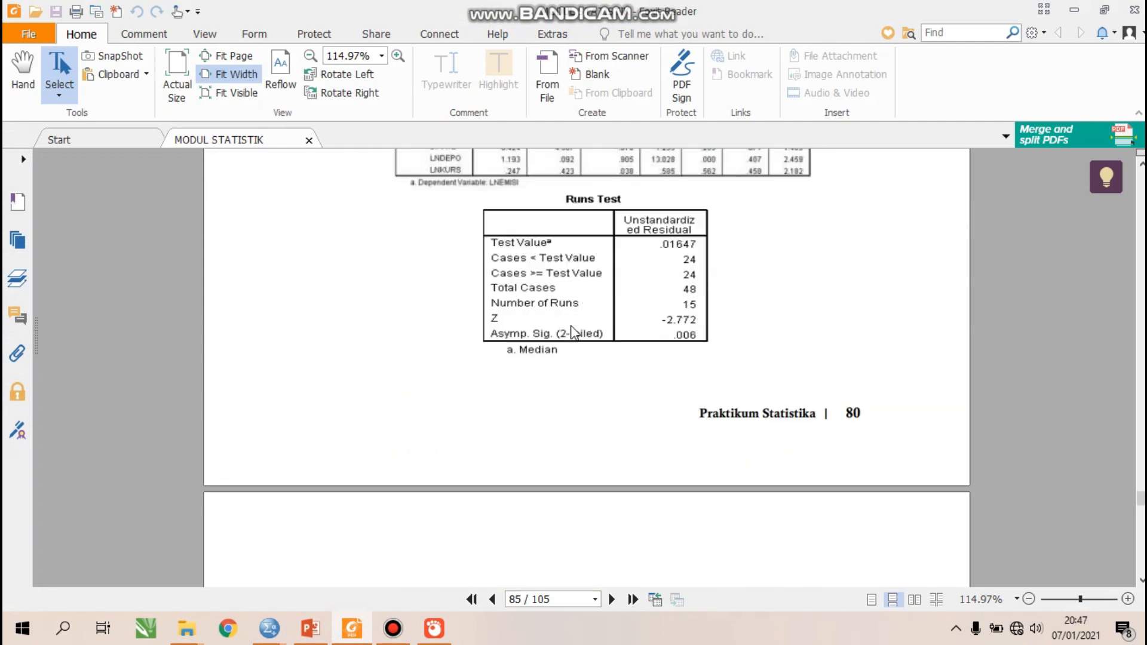
scroll(573, 332, down, 1)
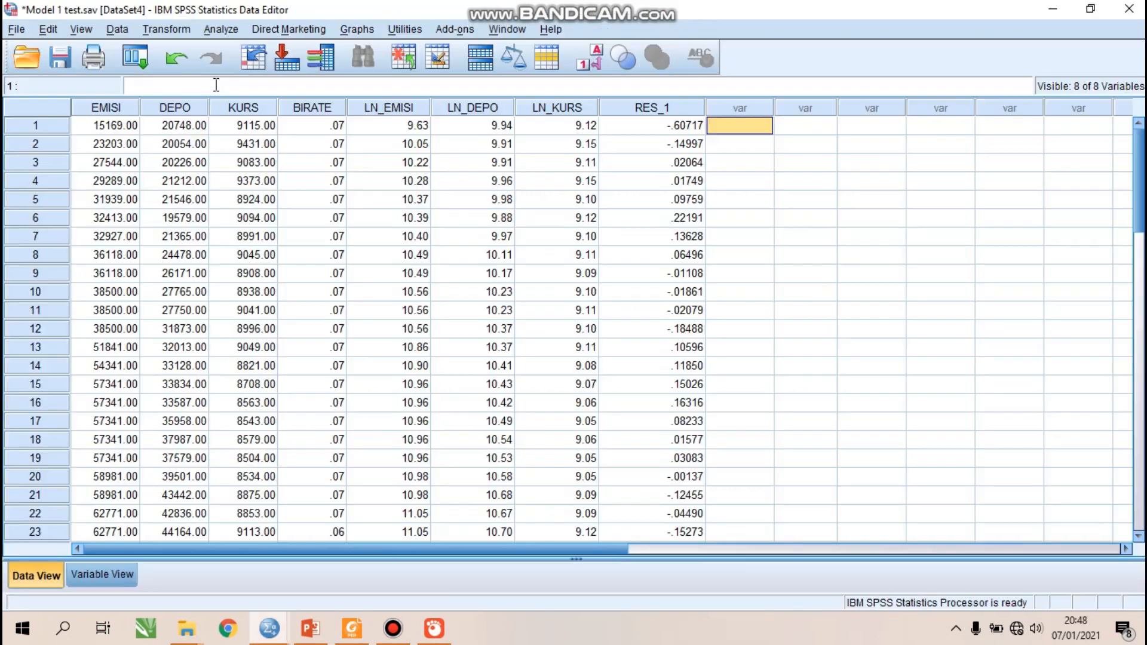
Compute a new variable LagLnEMISI in the Model 1 test data with the expression LAG(LN_EMISI).
click(170, 30)
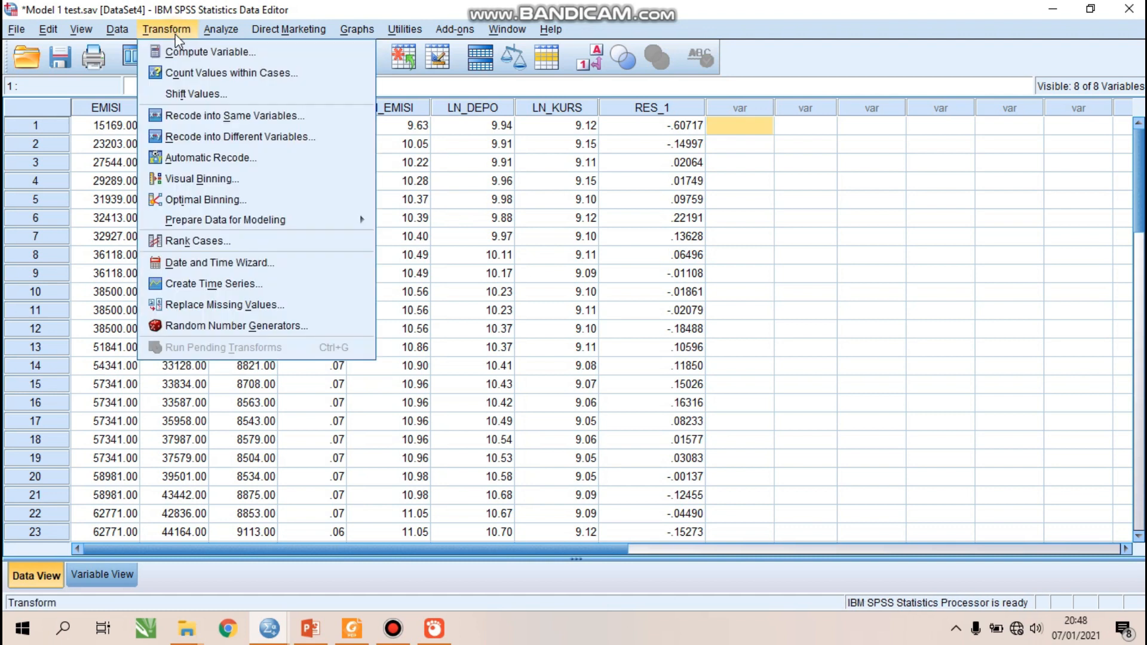
click(190, 52)
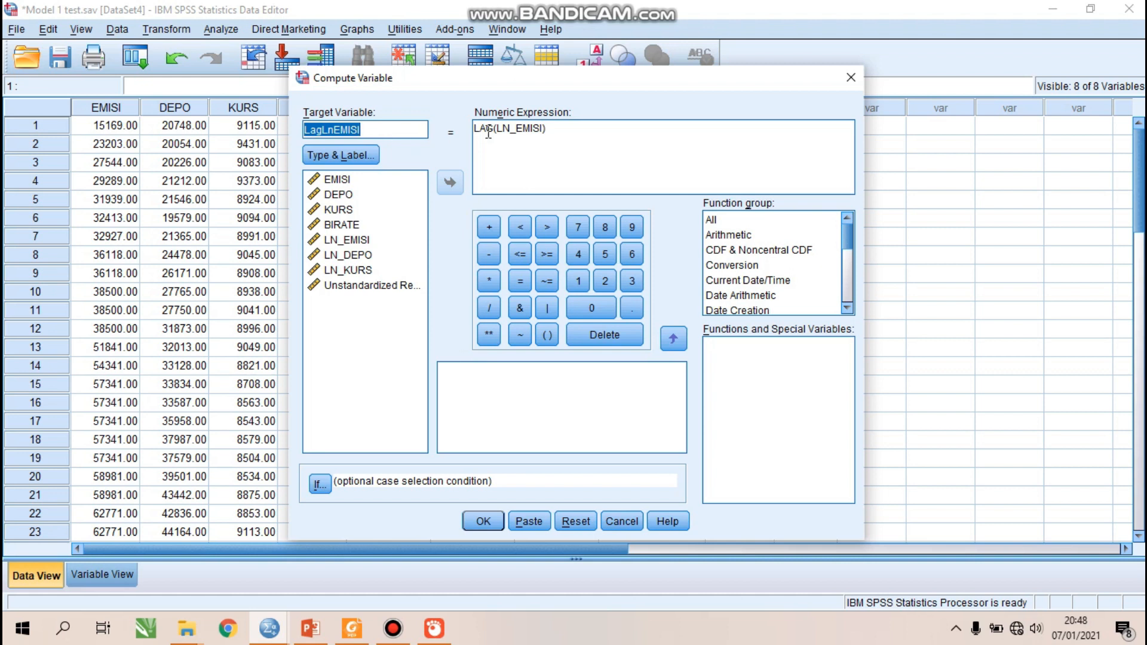
click(546, 131)
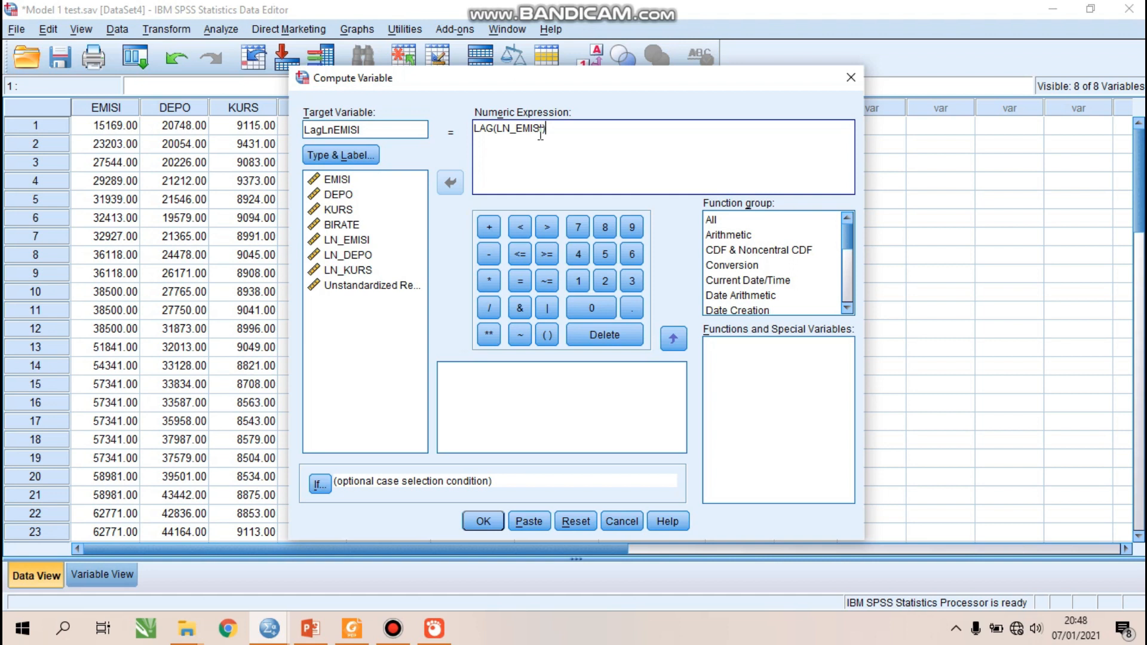
click(478, 522)
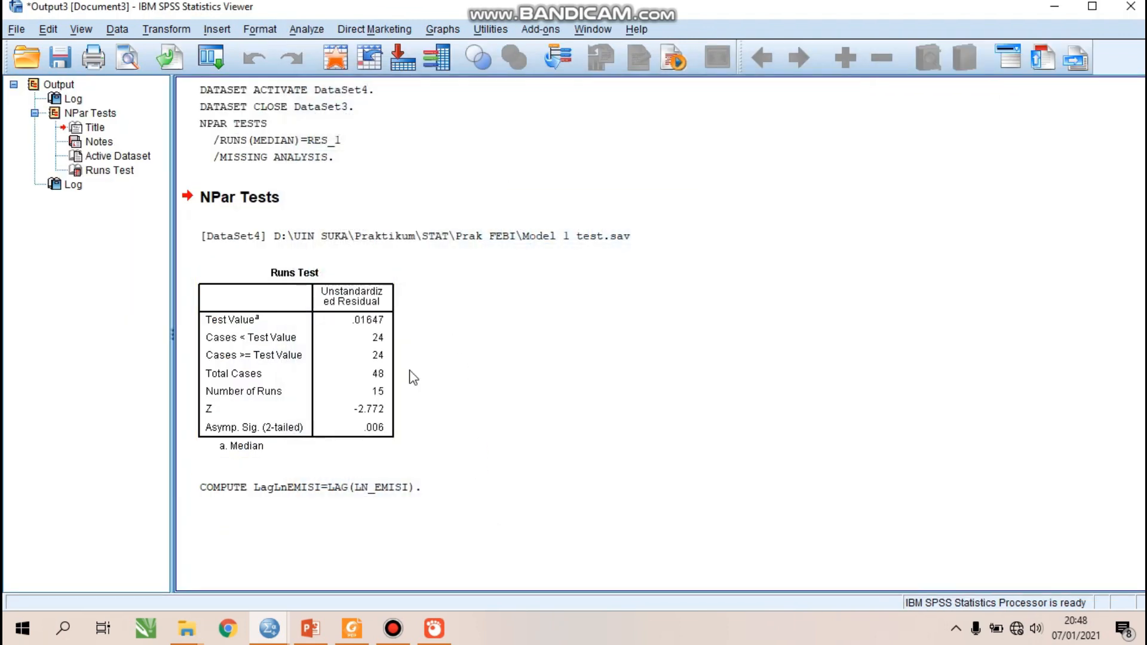
Return to the Model 1 test data and name the target of another variable computation LagLnDEPO.
mouse_move(276, 637)
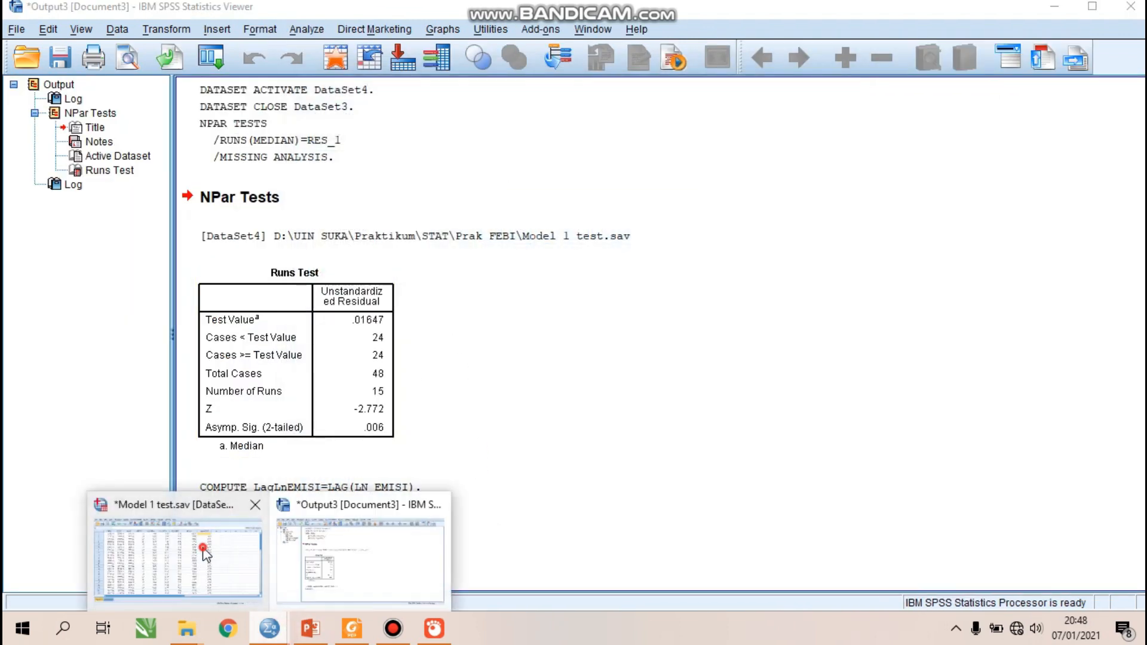
click(265, 559)
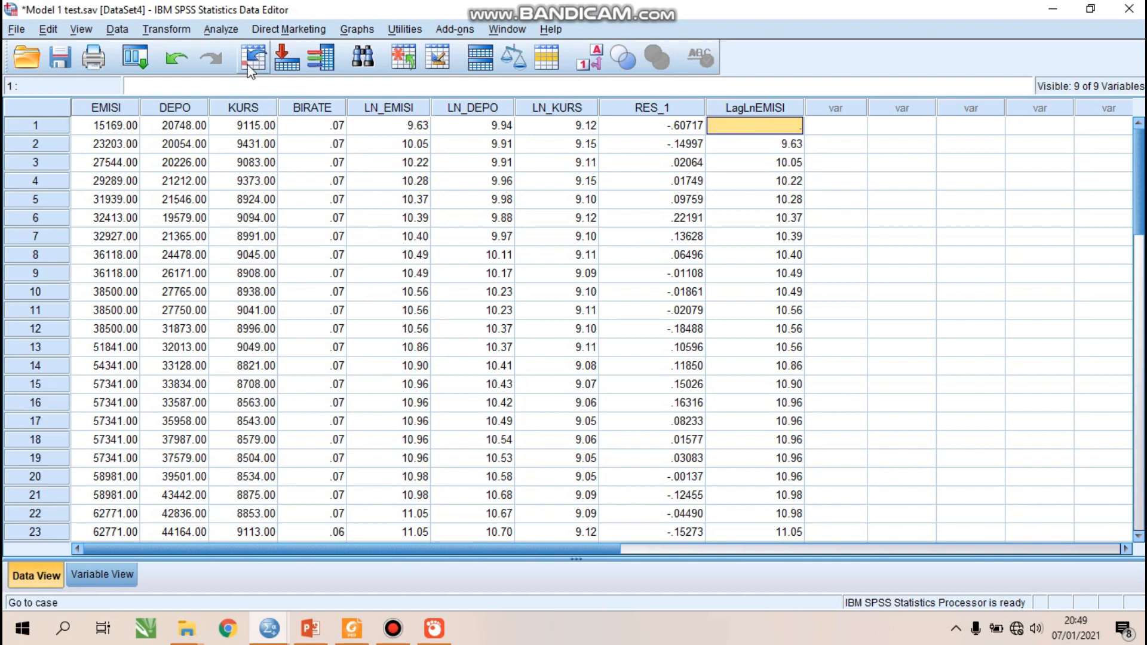
click(183, 30)
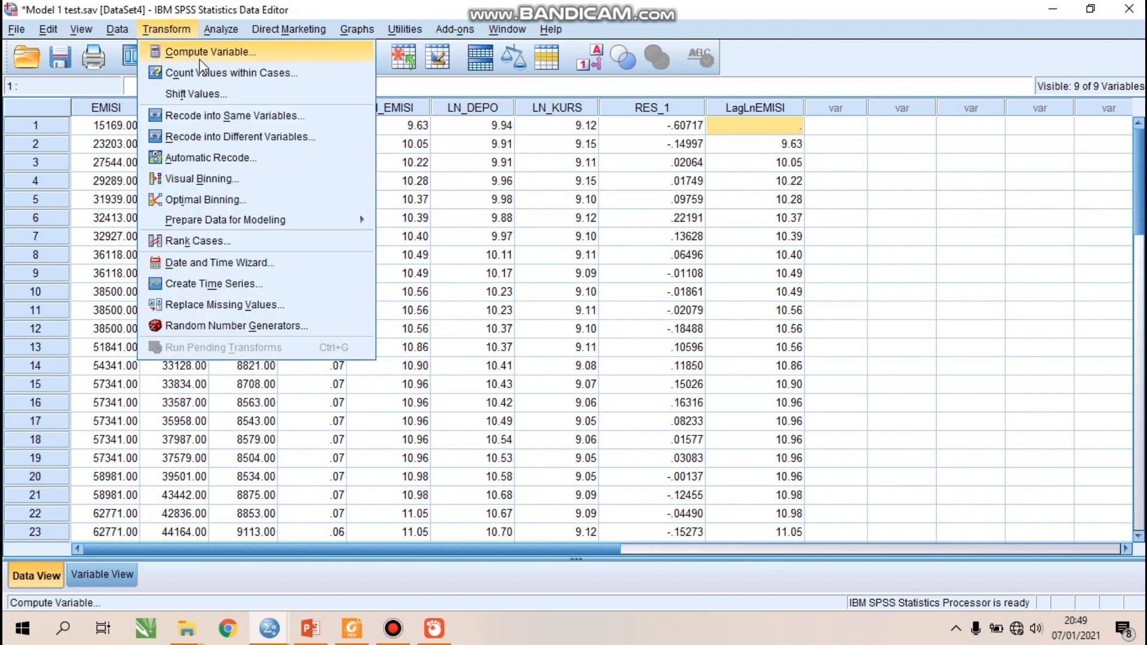
click(192, 53)
click(382, 133)
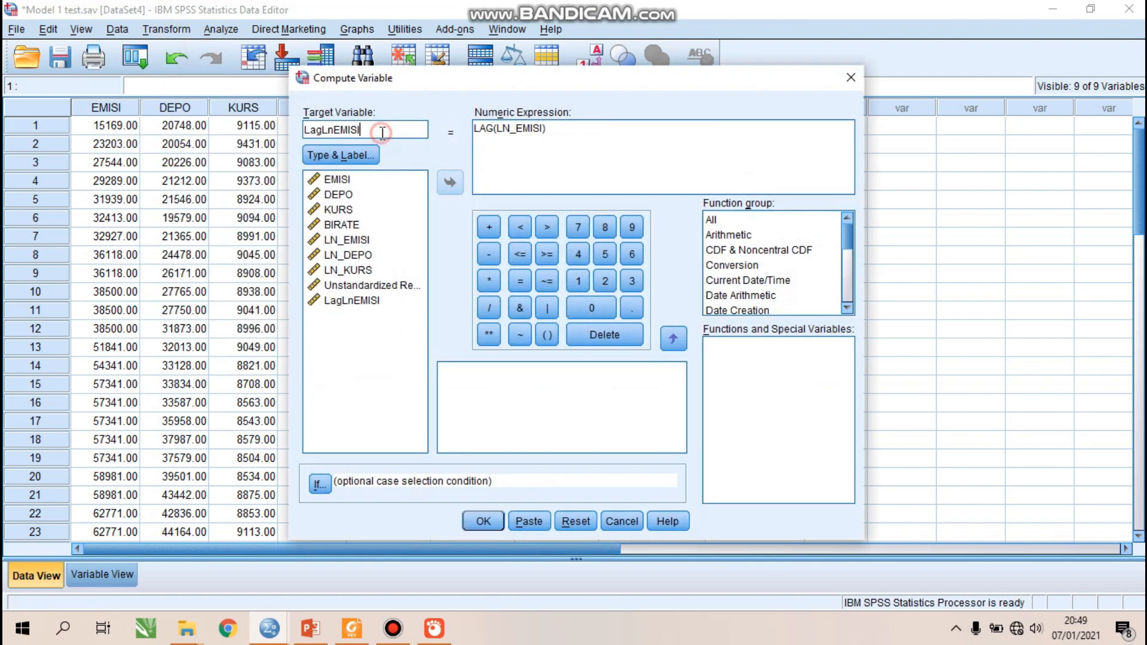
key(BackSpace)
key(BackSpace)
text(DEPO)
Change the numeric expression to LAG(LN_DEPO) and compute the variable.
click(534, 129)
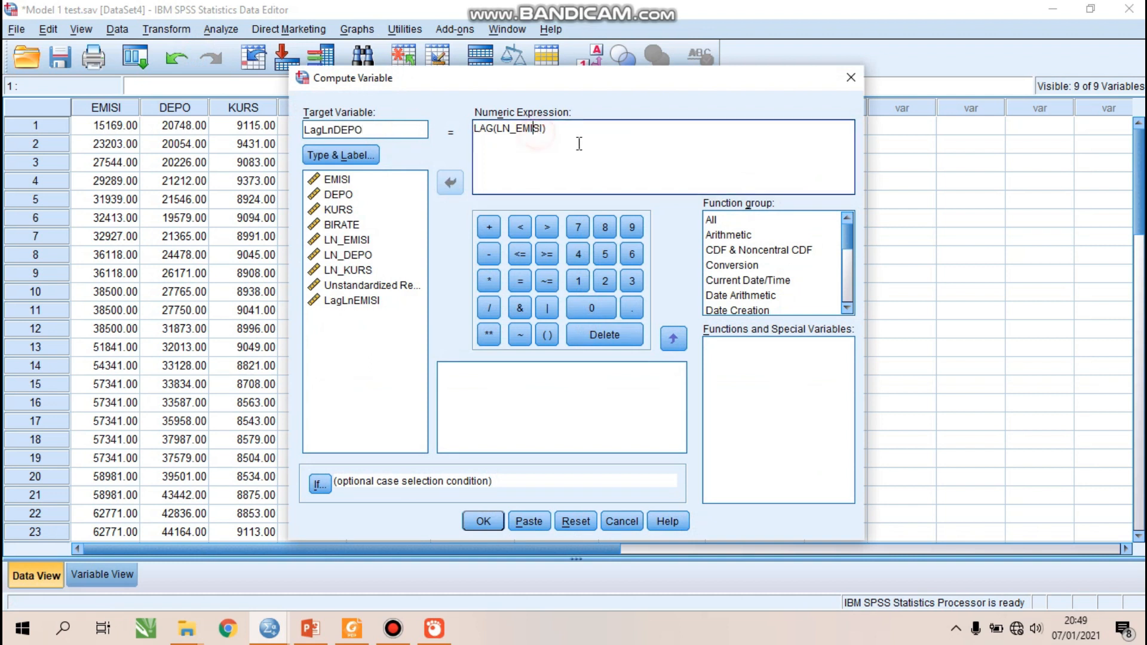
key(BackSpace)
key(BackSpace)
key(BackSpace)
key(BackSpace)
key(BackSpace)
key(BackSpace)
key(BackSpace)
key(BackSpace)
click(357, 255)
click(455, 181)
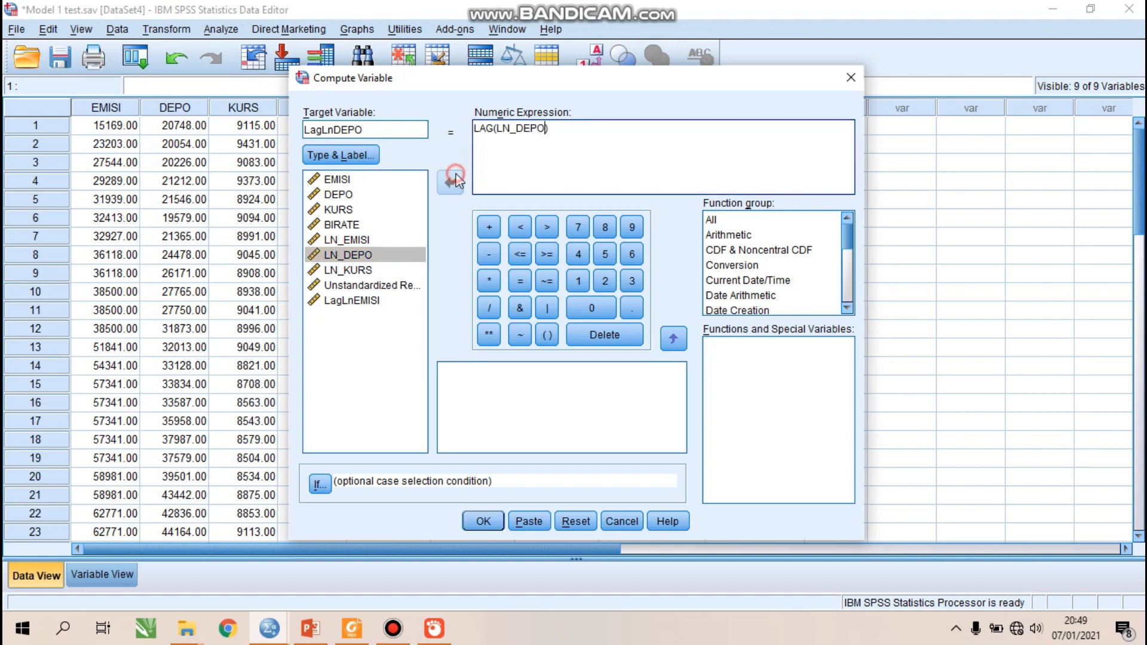
click(482, 521)
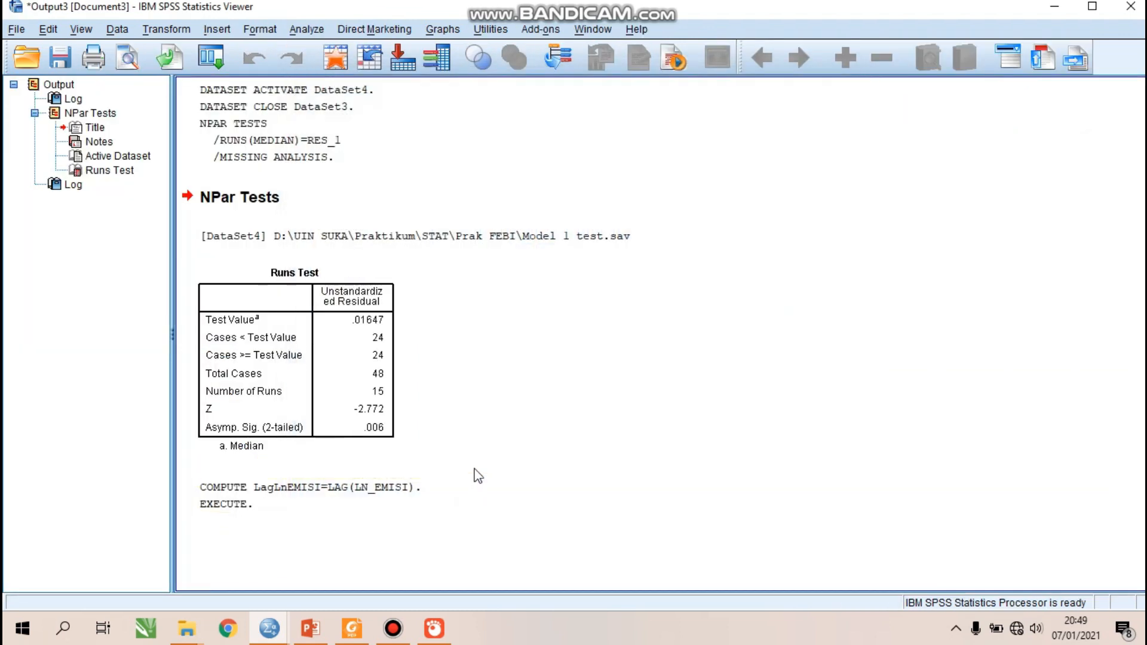
Return to the Model 1 test data and name the target of another variable computation LagLnKURS.
mouse_move(273, 636)
click(228, 538)
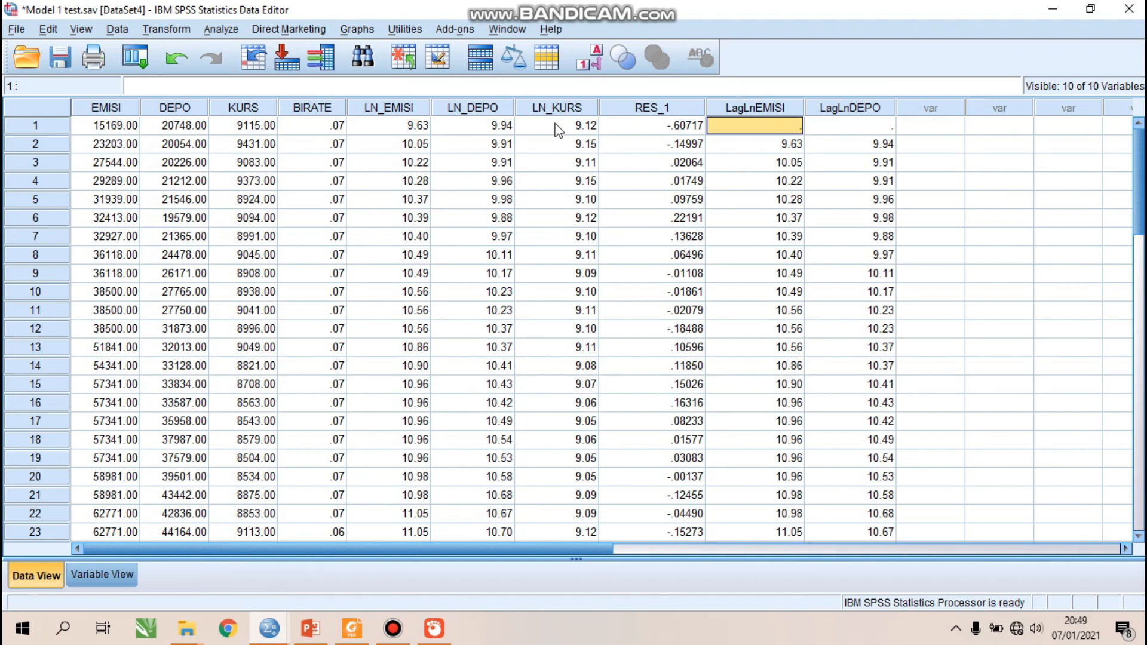
click(169, 31)
click(187, 56)
text(K)
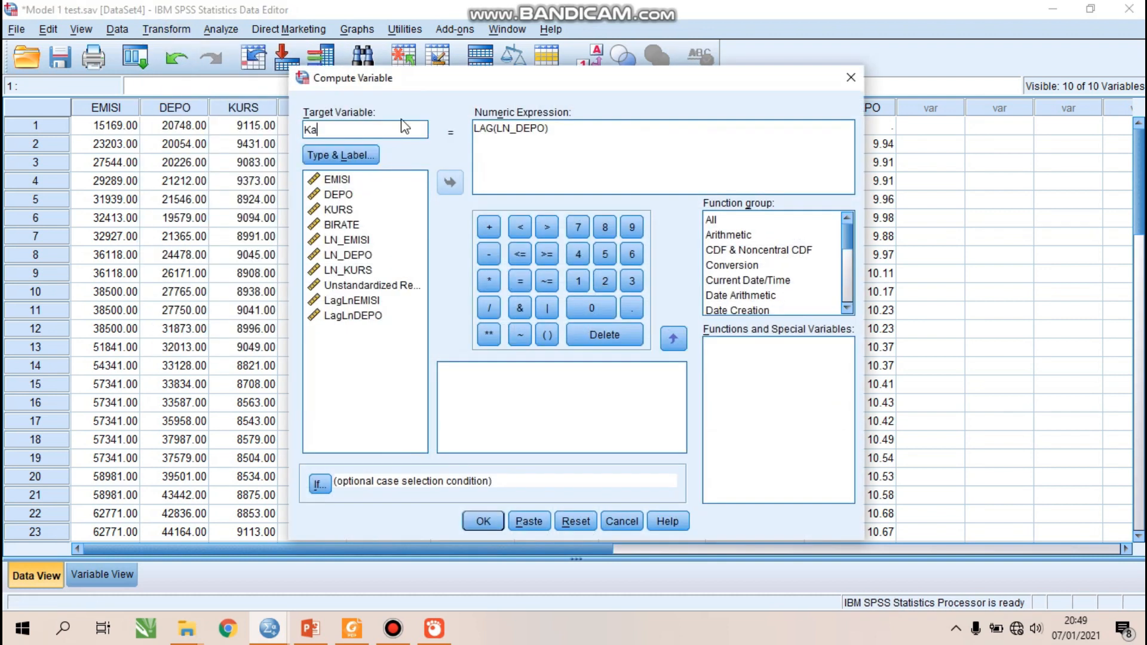
key(BackSpace)
text(LagLnKURS)
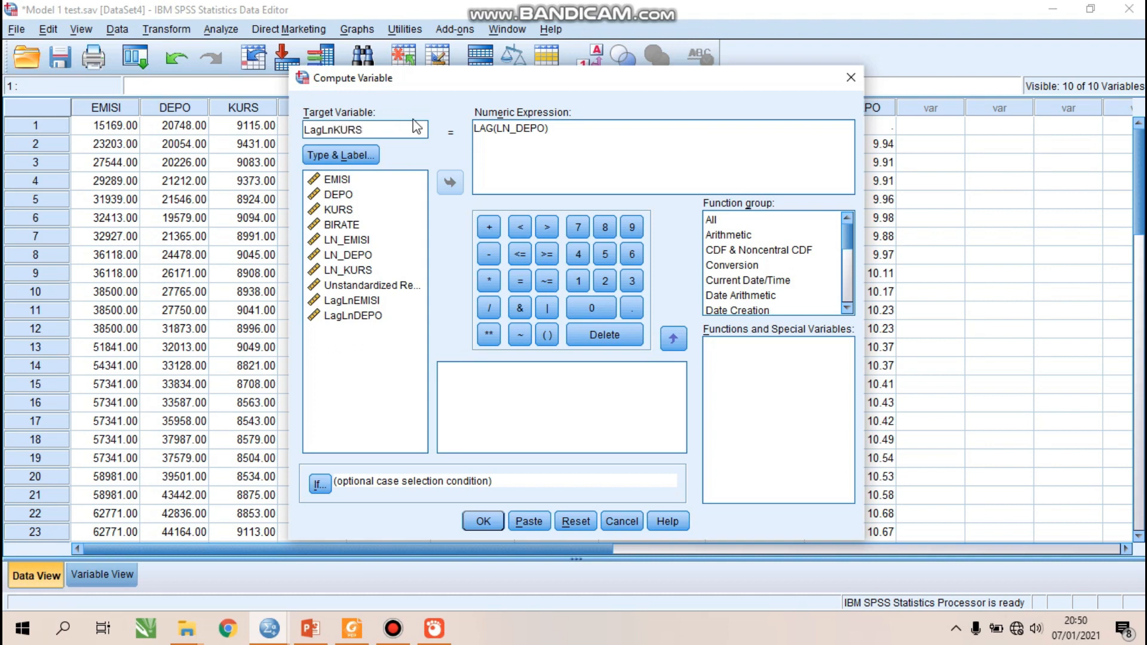
Change the numeric expression to LAG(LN_KURS) and compute the variable.
click(576, 135)
key(BackSpace)
key(BackSpace)
key(BackSpace)
key(BackSpace)
key(BackSpace)
key(BackSpace)
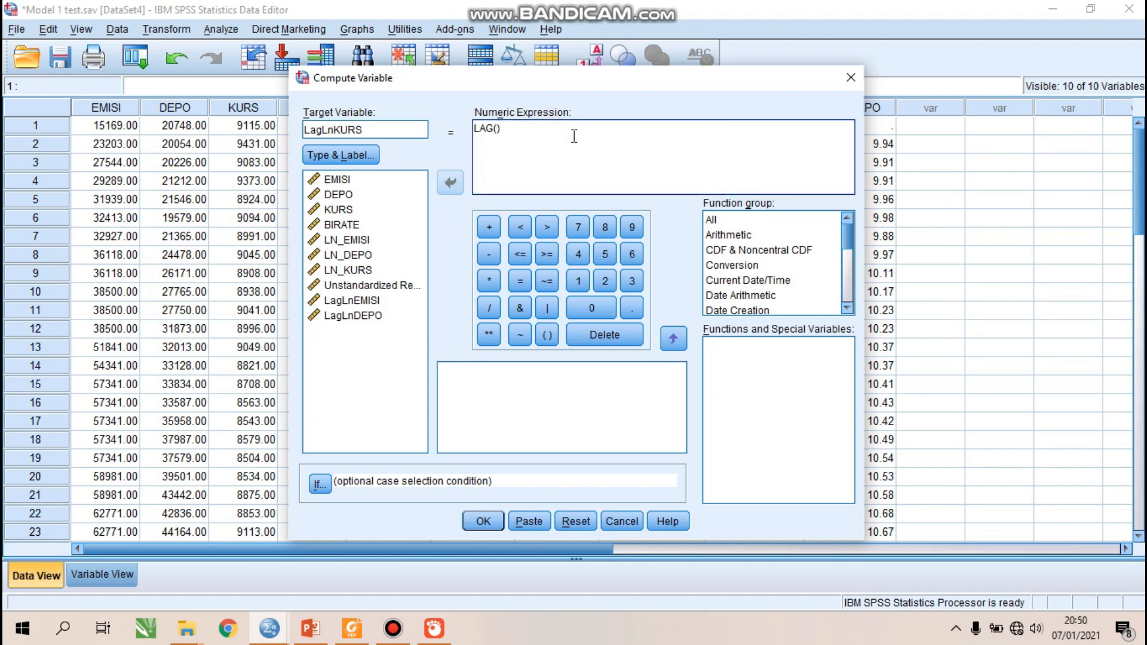
click(348, 270)
click(451, 182)
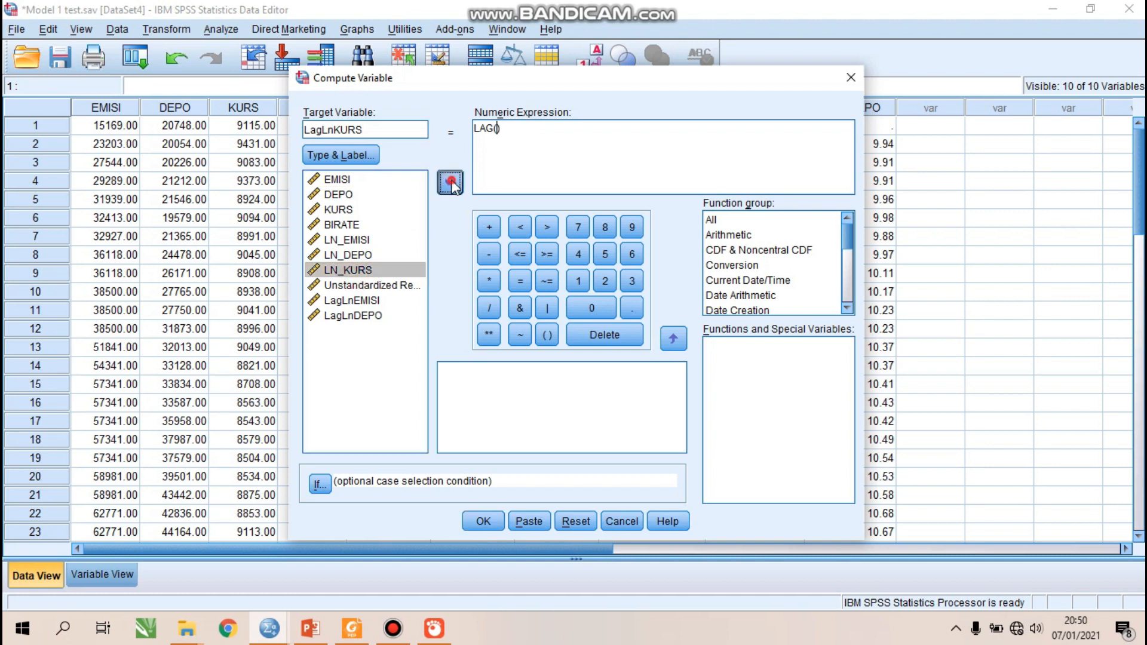
click(483, 521)
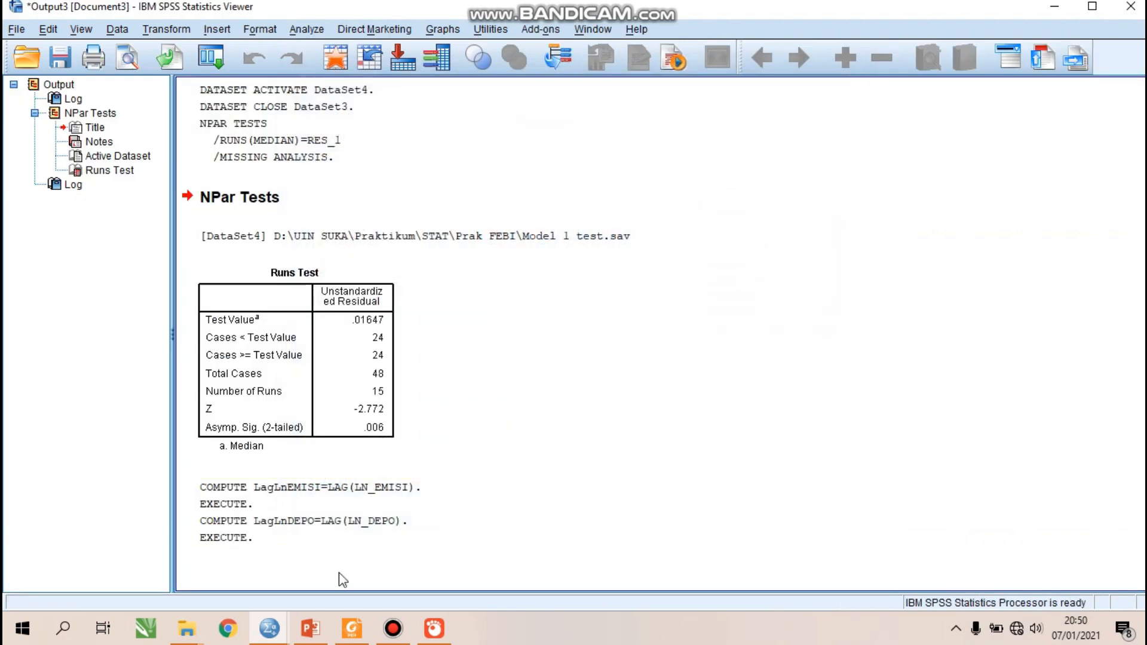
Return to the Model 1 test data and name the target of another variable computation LagBIRATE.
mouse_move(269, 628)
click(243, 555)
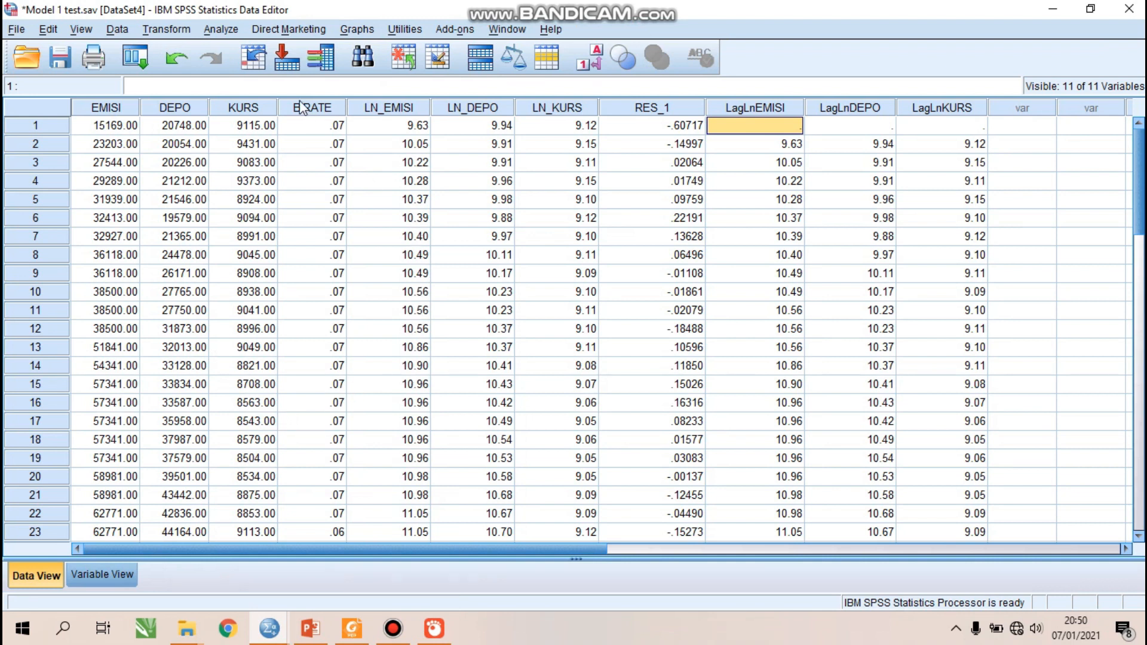
click(166, 29)
click(179, 49)
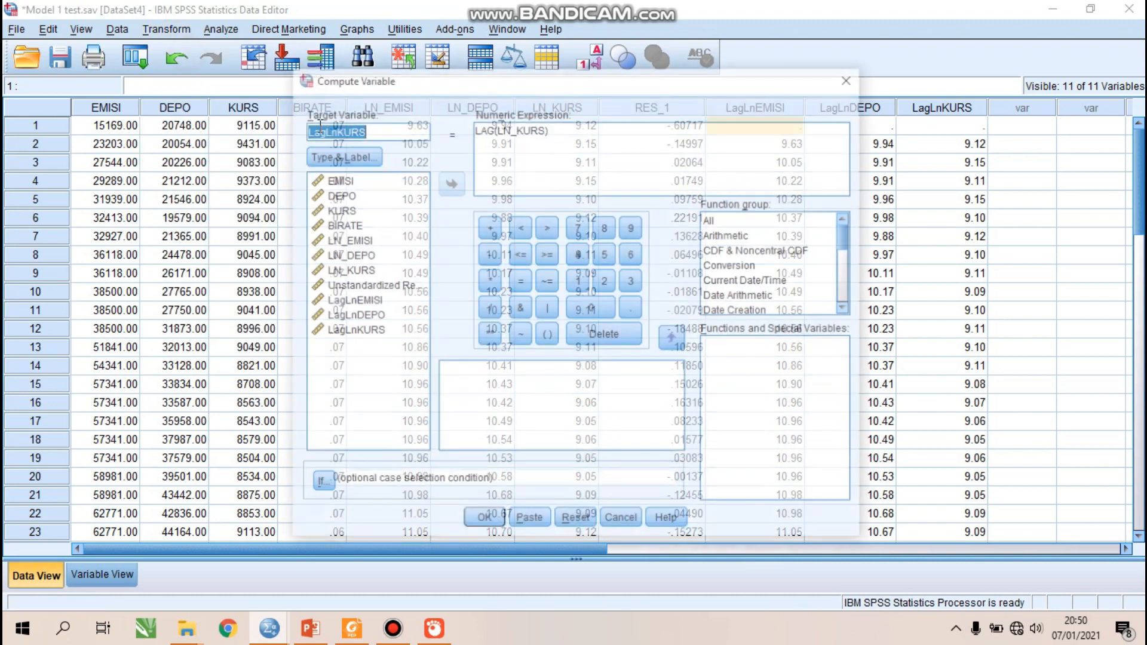
text(L)
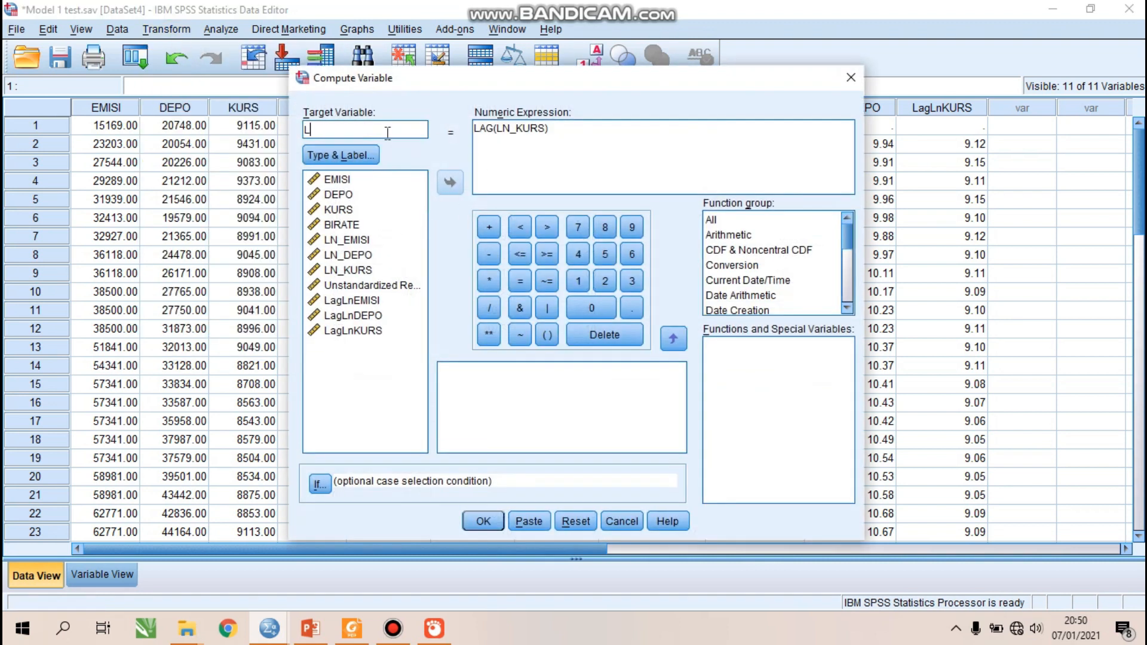
text(agBIRATE)
Change the numeric expression to LAG(BIRATE) and compute the variable.
double_click(529, 128)
key(BackSpace)
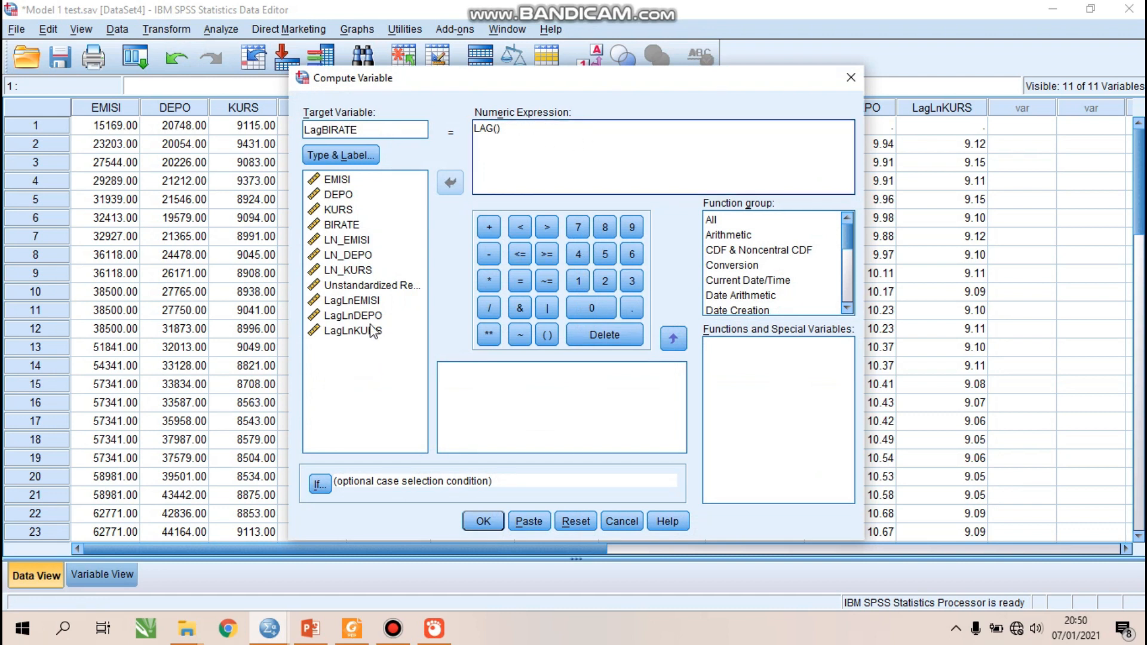
click(341, 225)
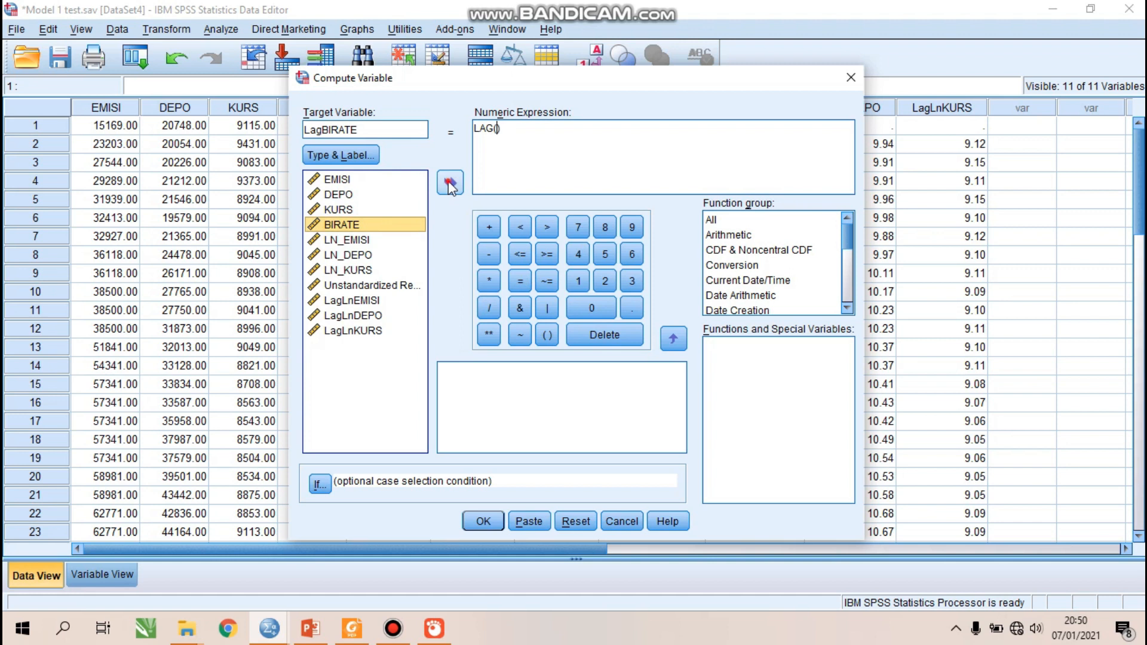
click(450, 185)
click(473, 525)
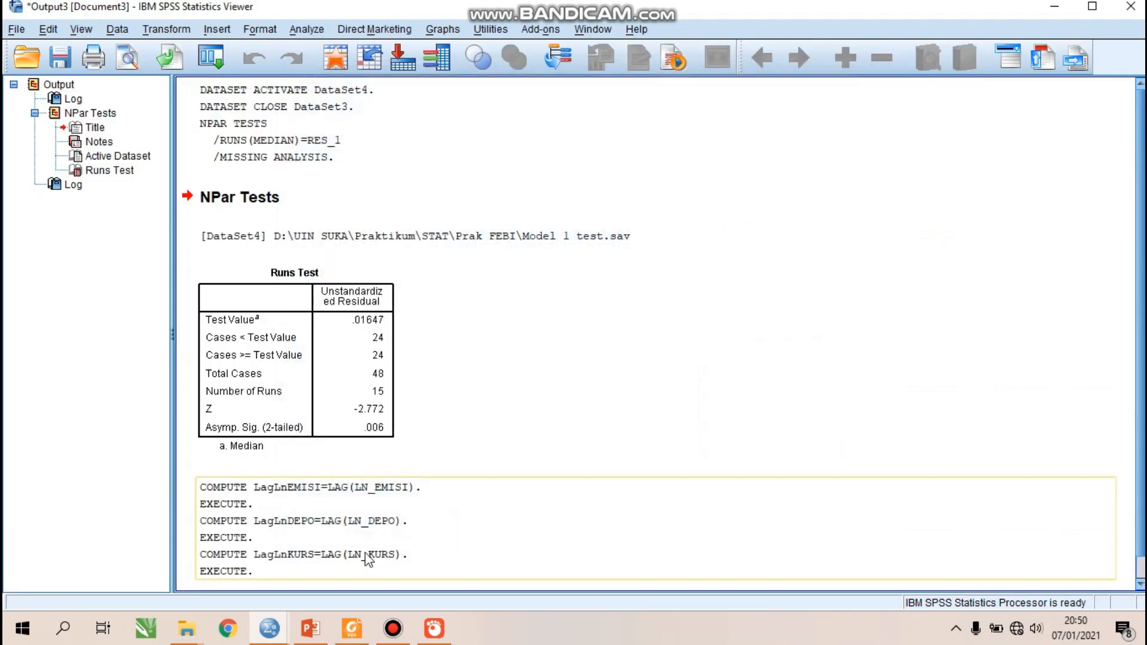
Return to the Model 1 test data, clear the previous variable computation and name the new target variable LagRES1.
mouse_move(269, 628)
click(227, 561)
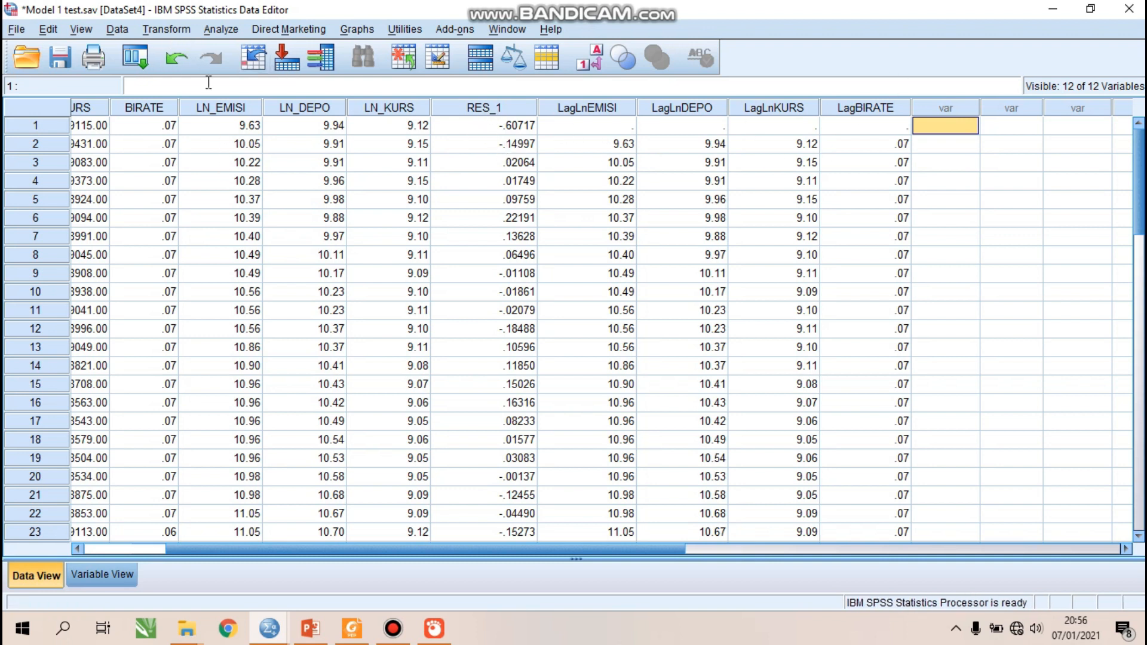
click(167, 29)
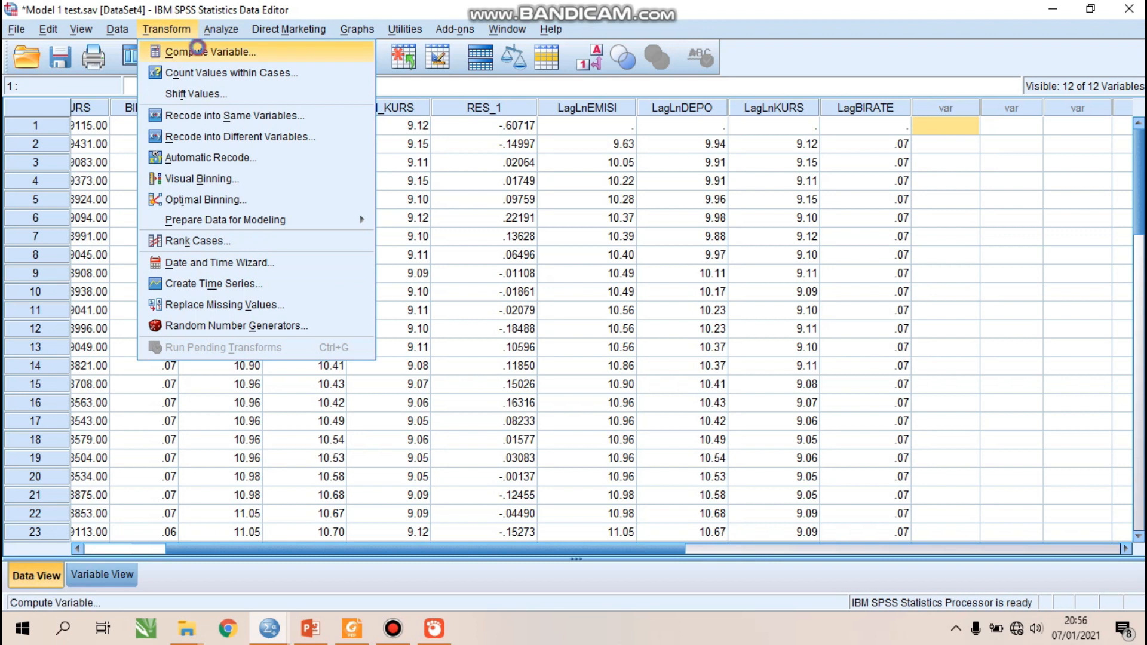
click(197, 50)
click(399, 129)
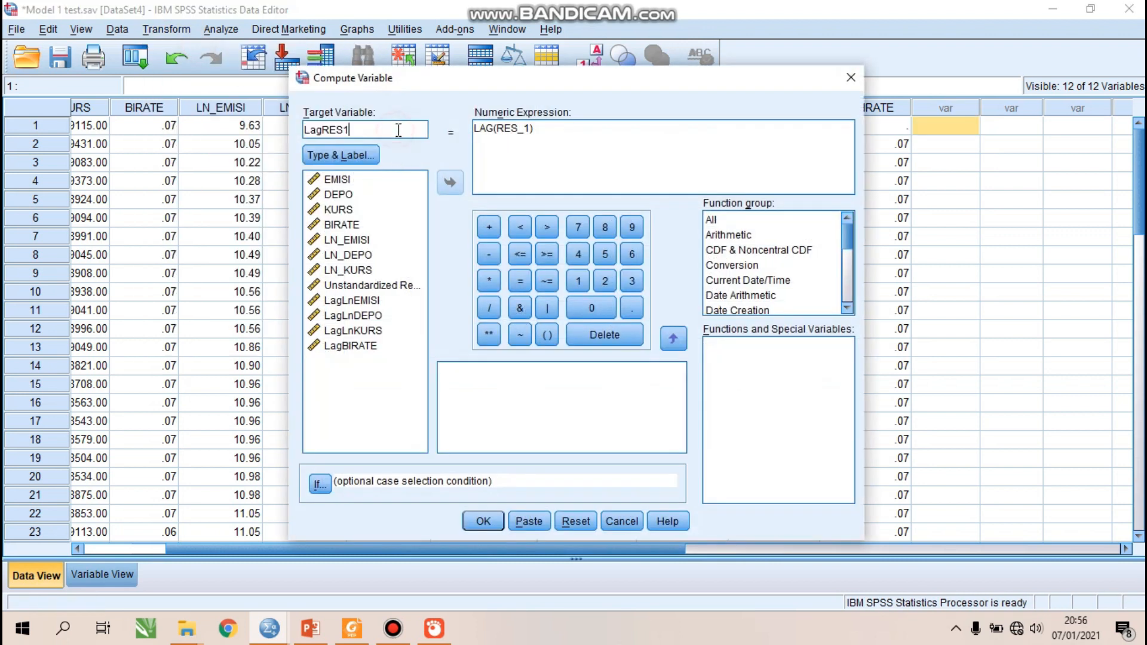
key(alt+r)
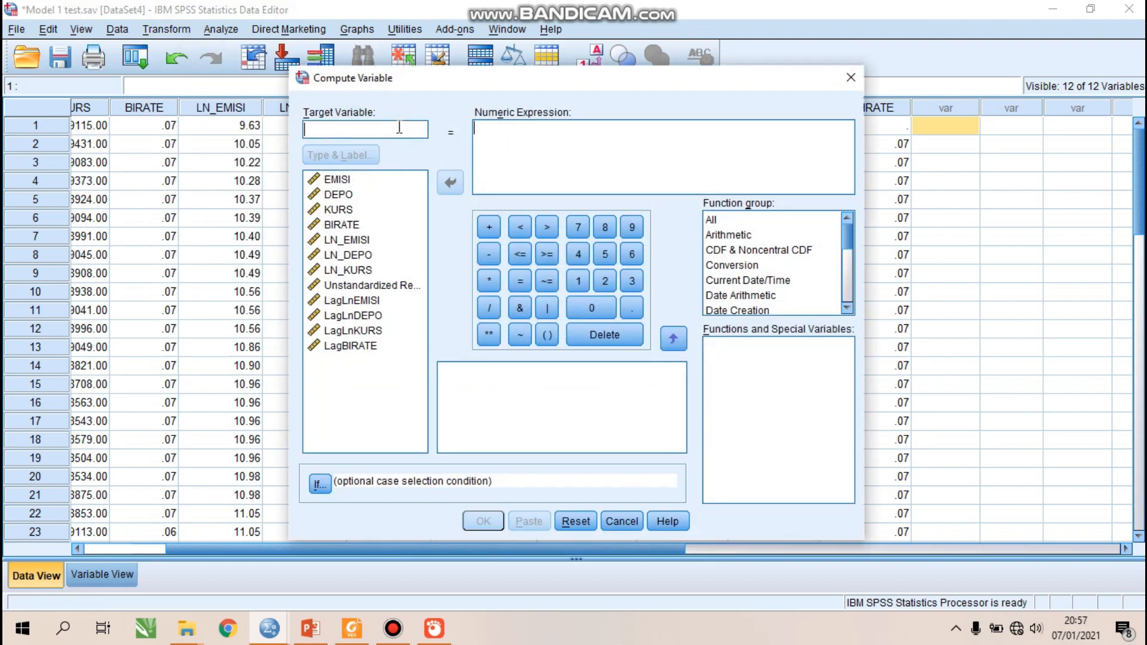
text(L)
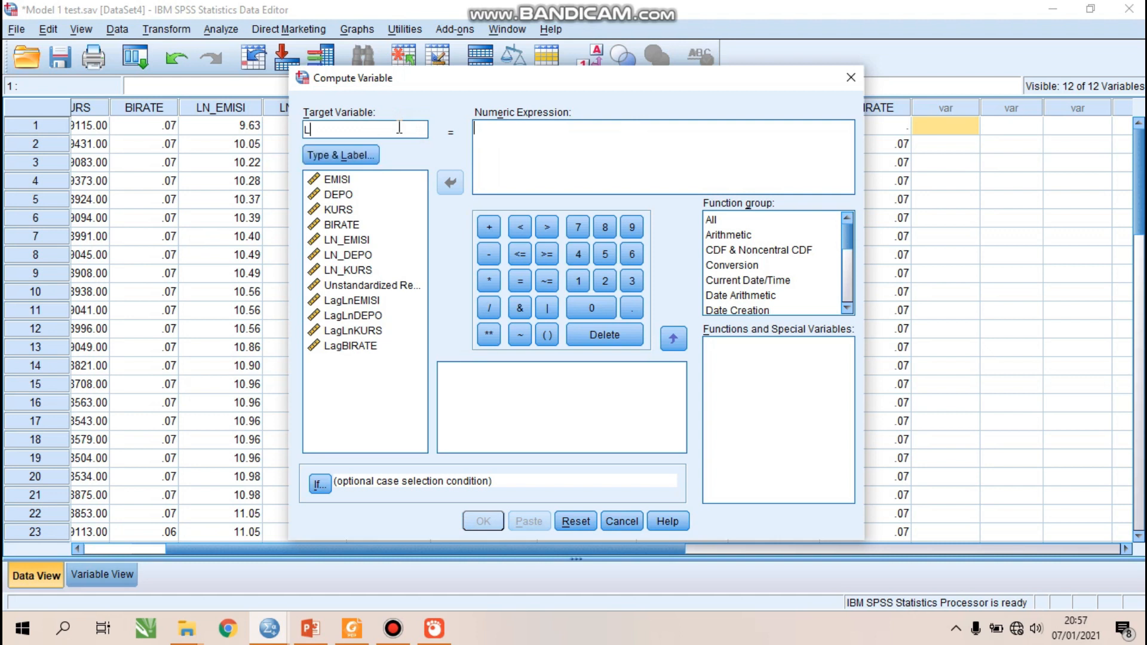
text(agRES1)
Define the numeric expression as LAG(RES_1) using the unstandardized residual and compute the variable.
click(522, 134)
text(LAG()
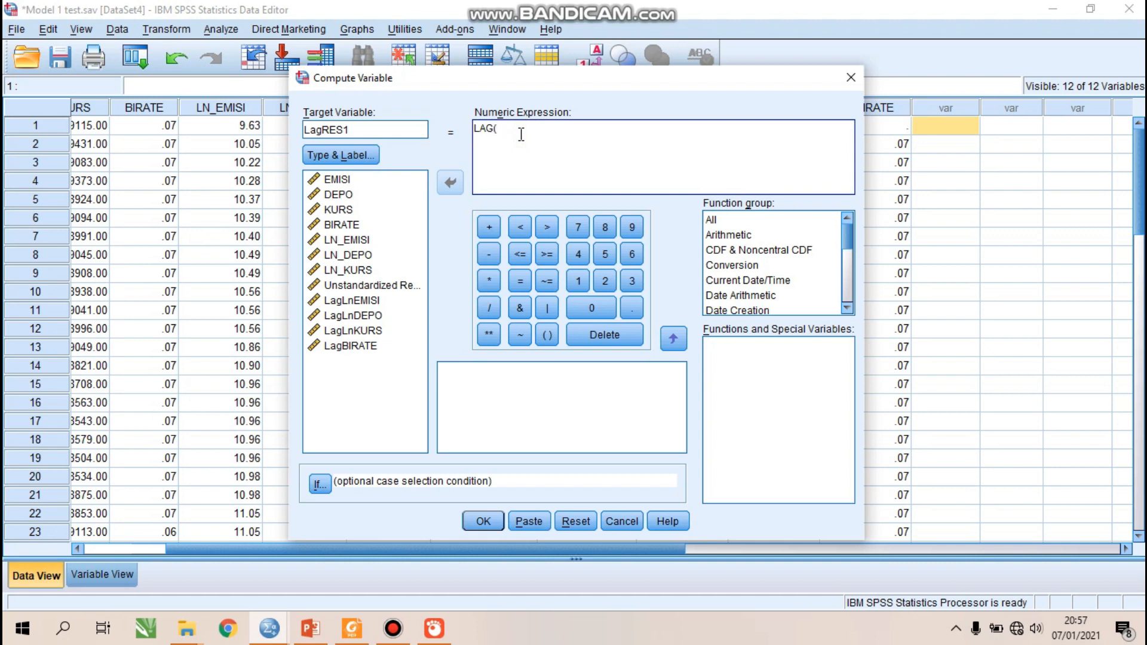
click(370, 287)
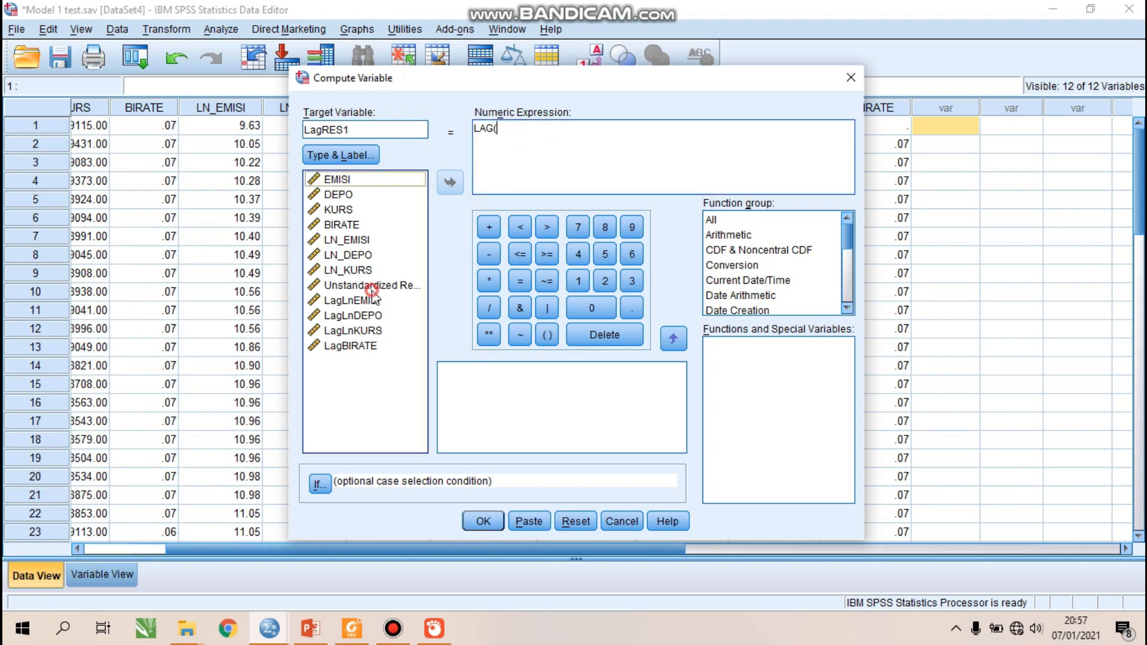
click(452, 184)
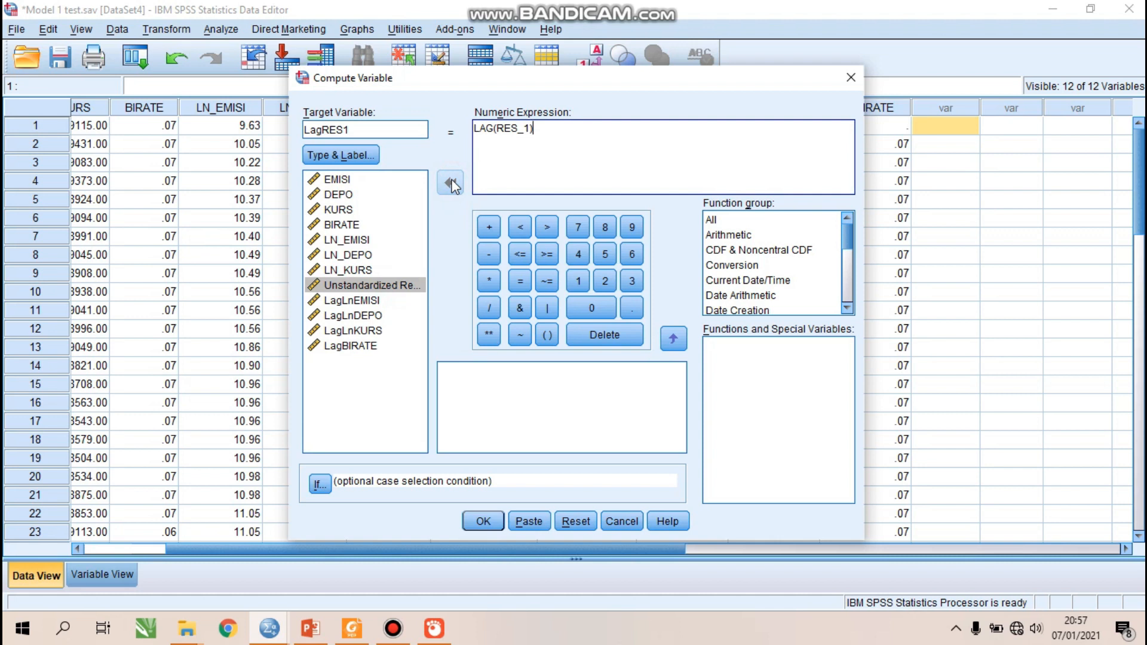
click(481, 521)
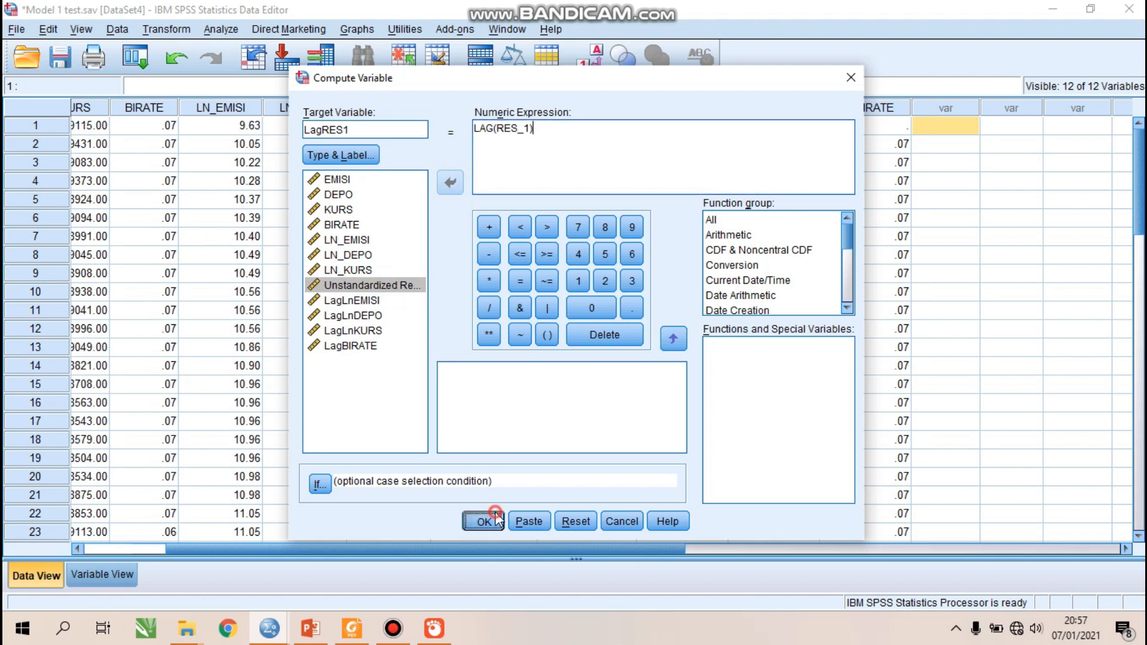
Return to the Model 1 test data and set up a linear regression with Unstandardized Residual as the dependent variable.
mouse_move(269, 629)
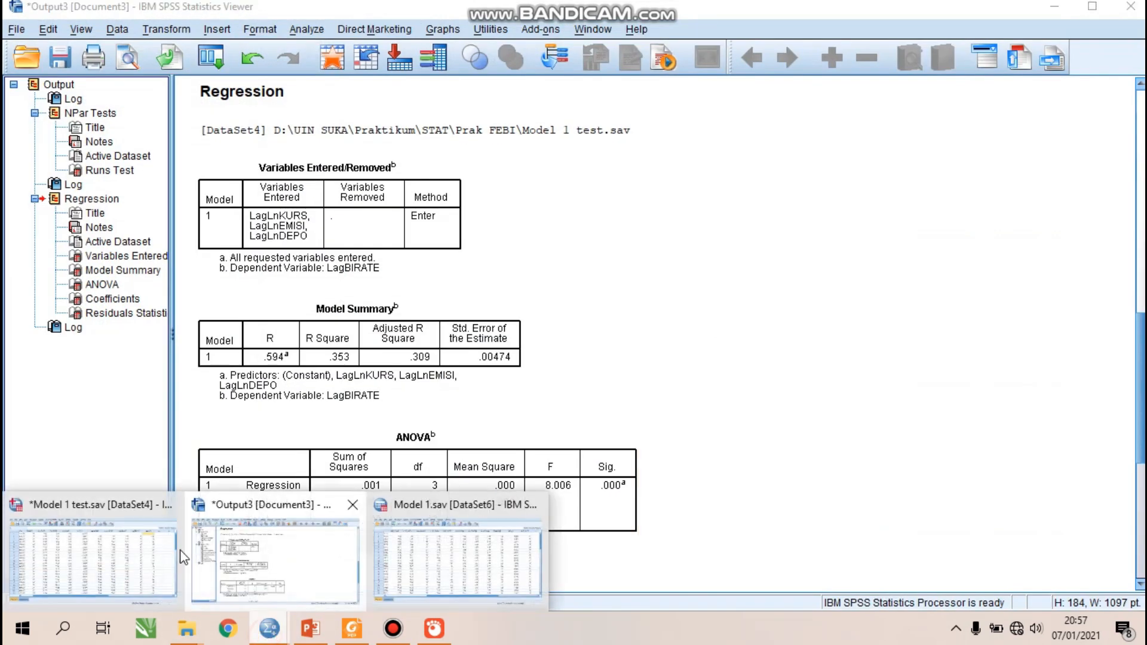
click(138, 550)
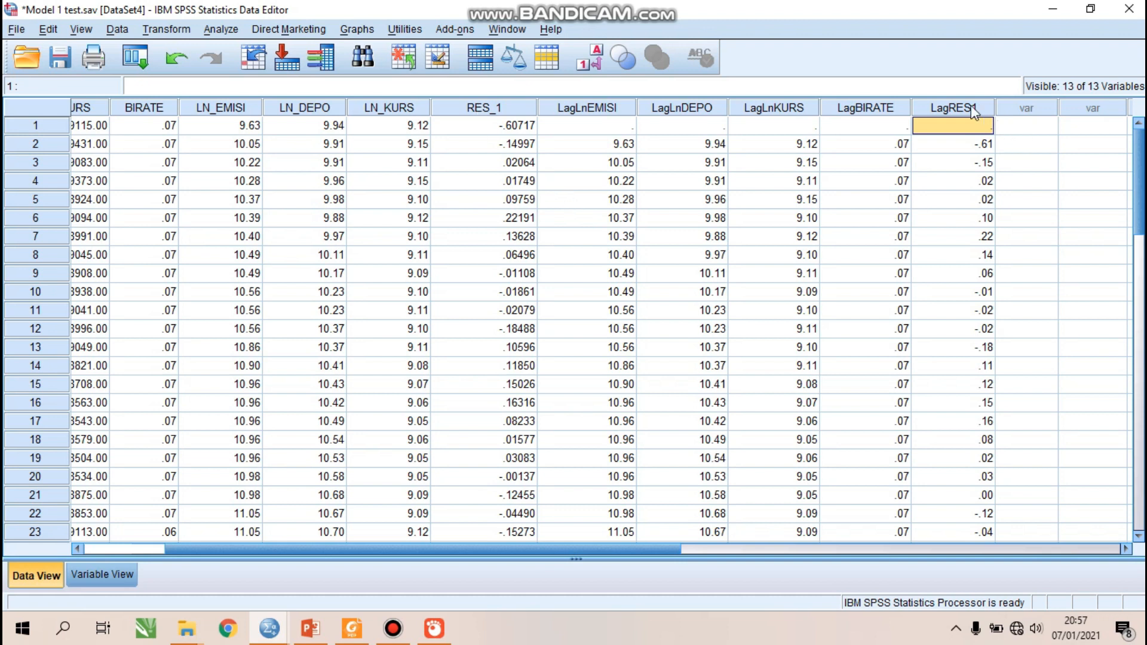
click(221, 29)
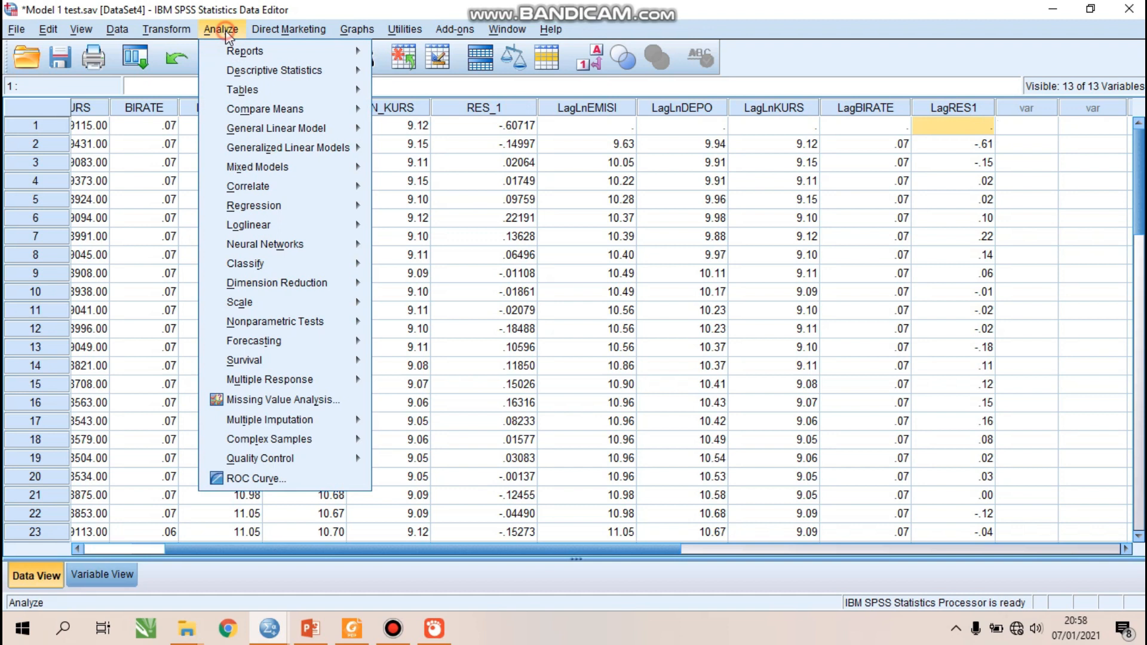
mouse_move(309, 203)
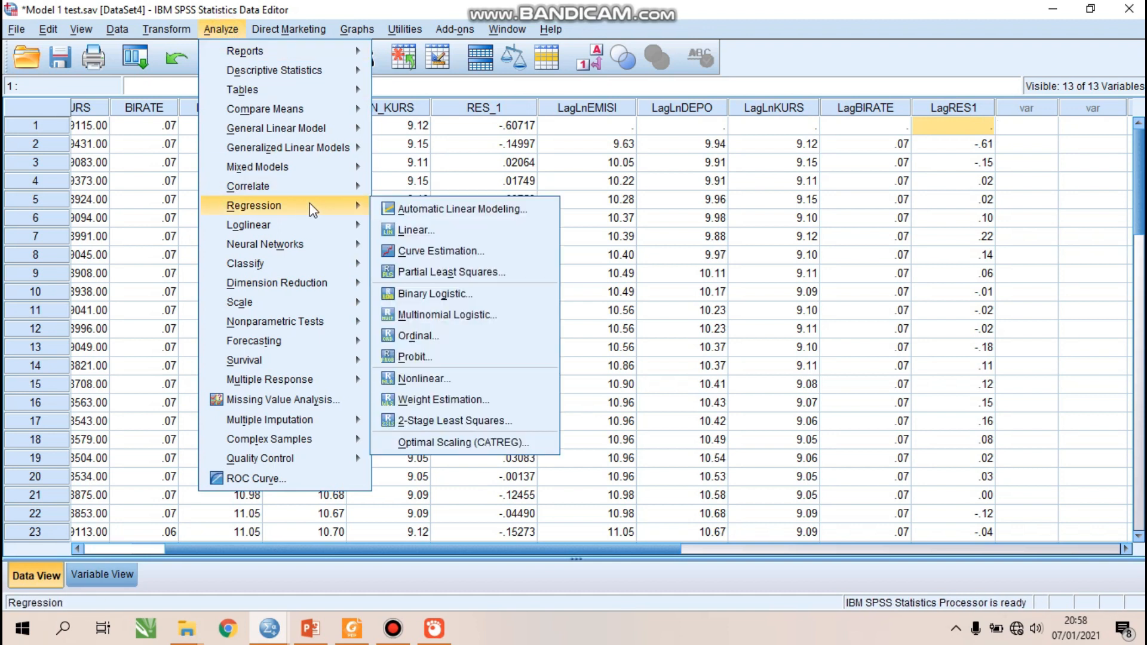
click(423, 233)
double_click(560, 181)
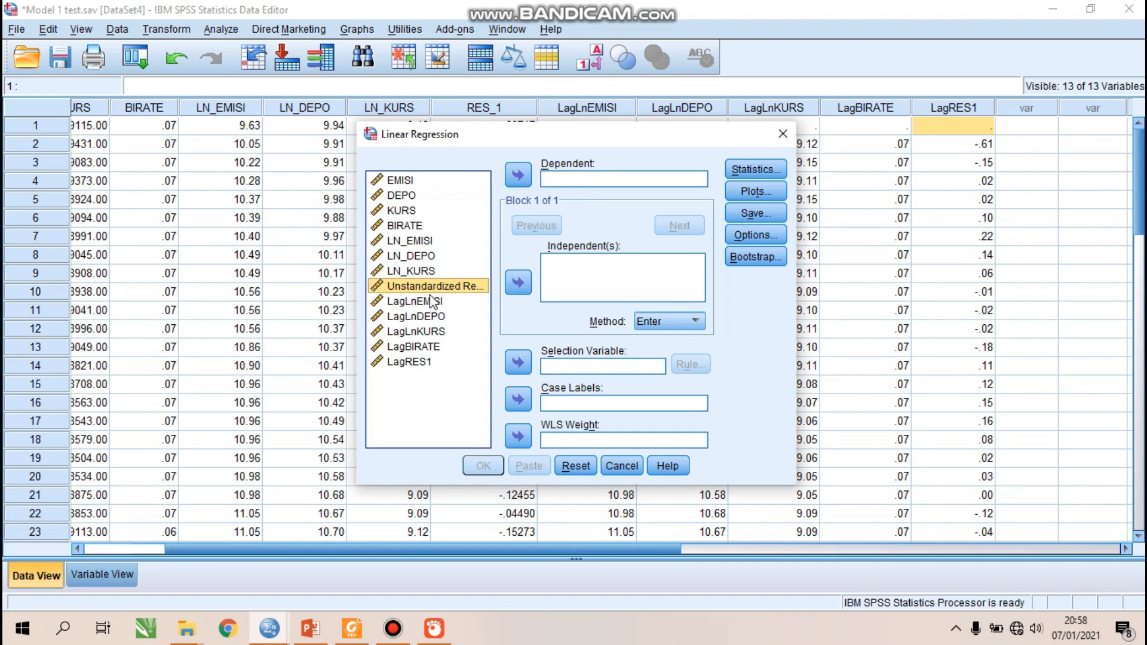
click(516, 177)
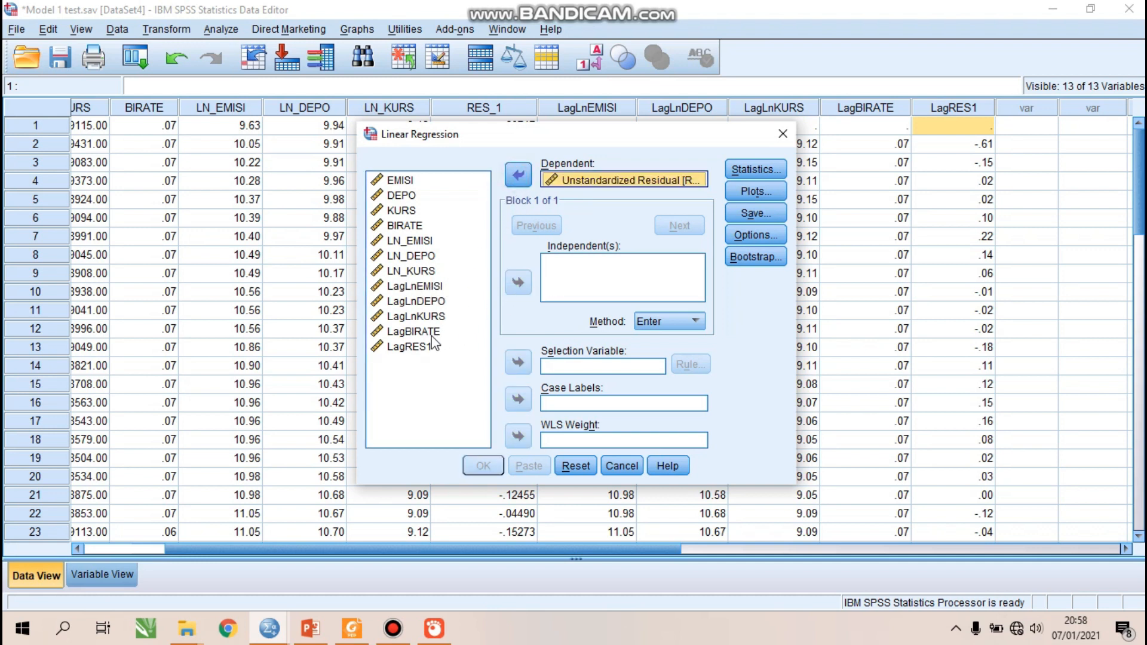
Add LagRES1 as the independent variable and run the regression without saving any predicted values or residuals.
click(413, 355)
click(518, 282)
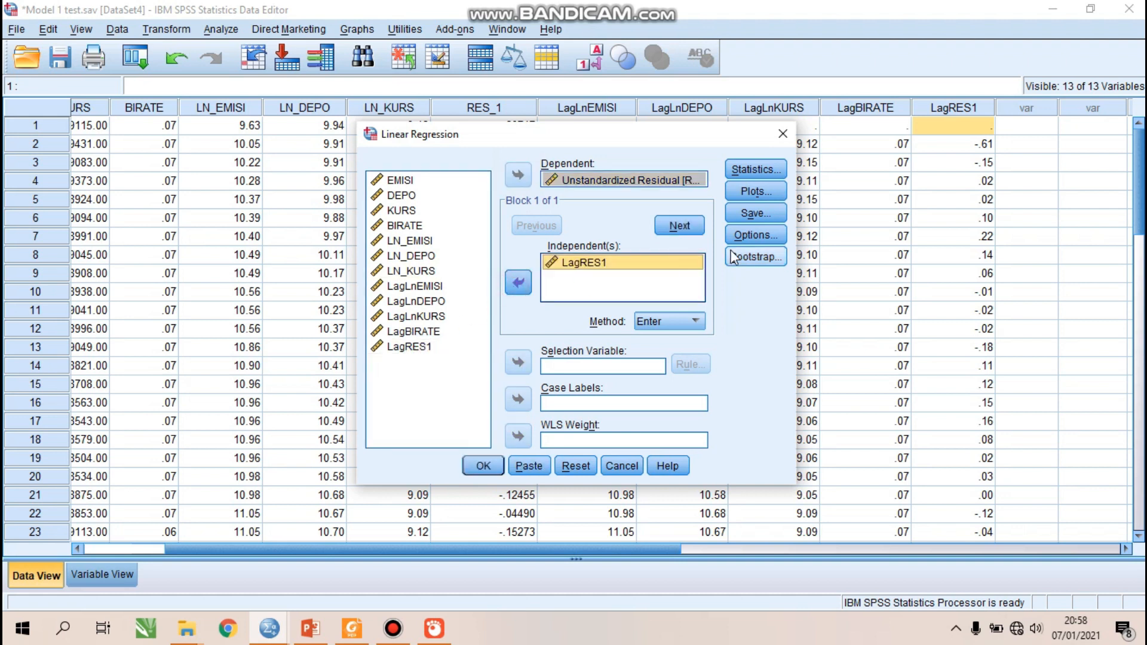
click(751, 212)
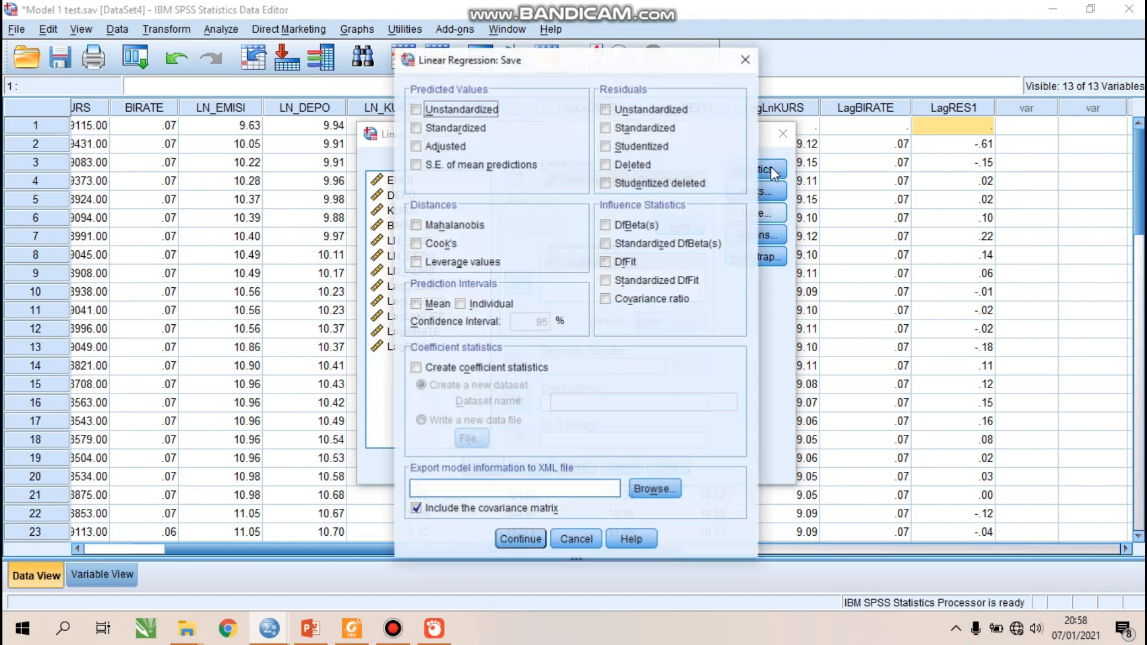
click(744, 60)
click(489, 473)
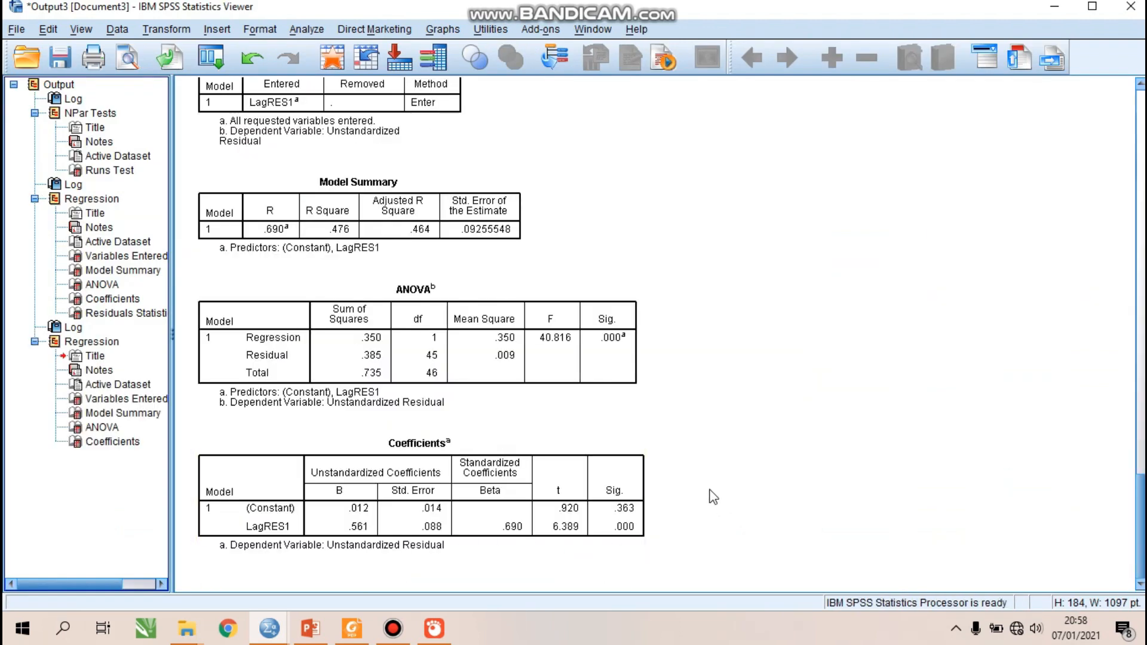
Check the LagRES1 coefficient in the Coefficients table, then switch to Foxit Reader and look up the formulas that use it in MODUL STATISTIK.
click(207, 517)
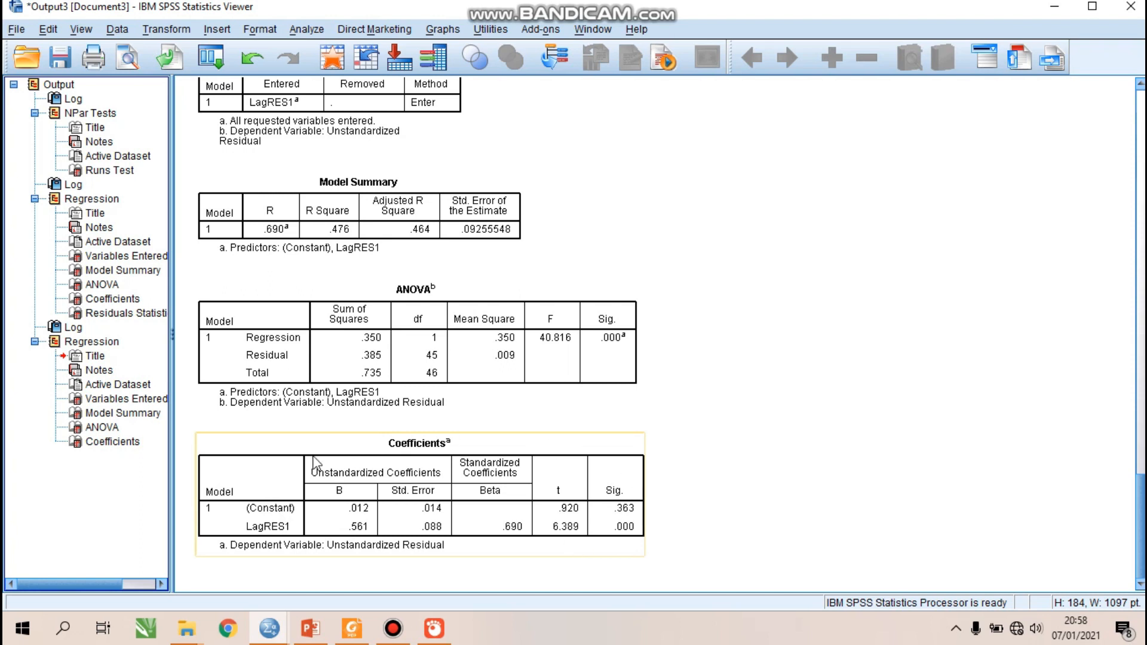
click(344, 527)
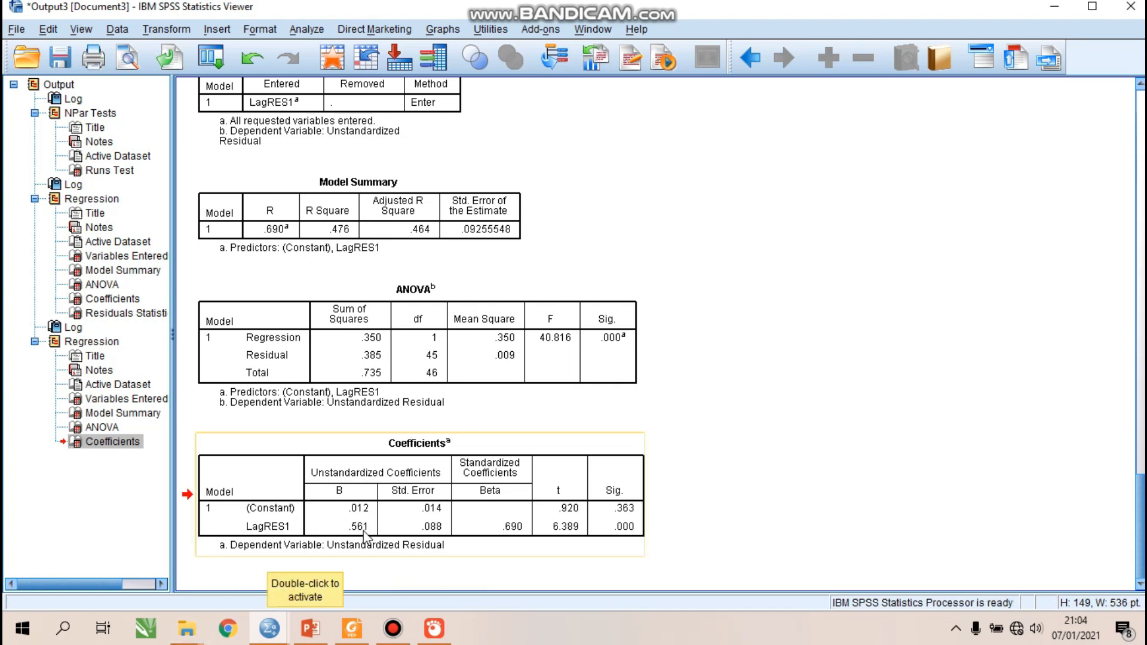
click(353, 631)
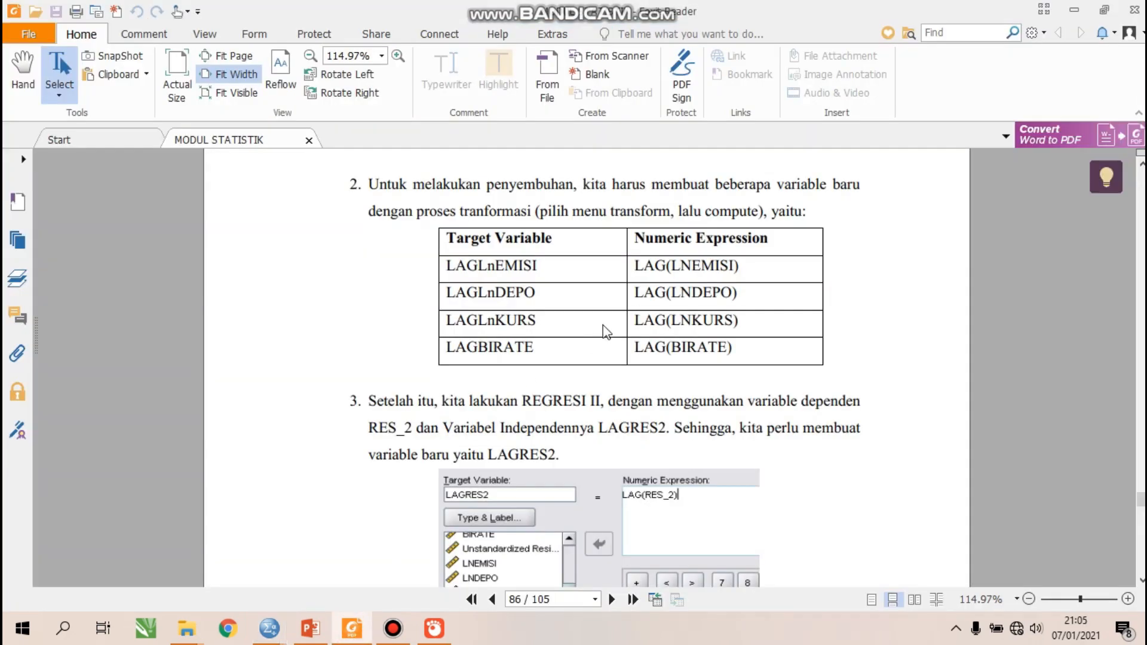
scroll(604, 326, down, 12)
scroll(607, 329, down, 6)
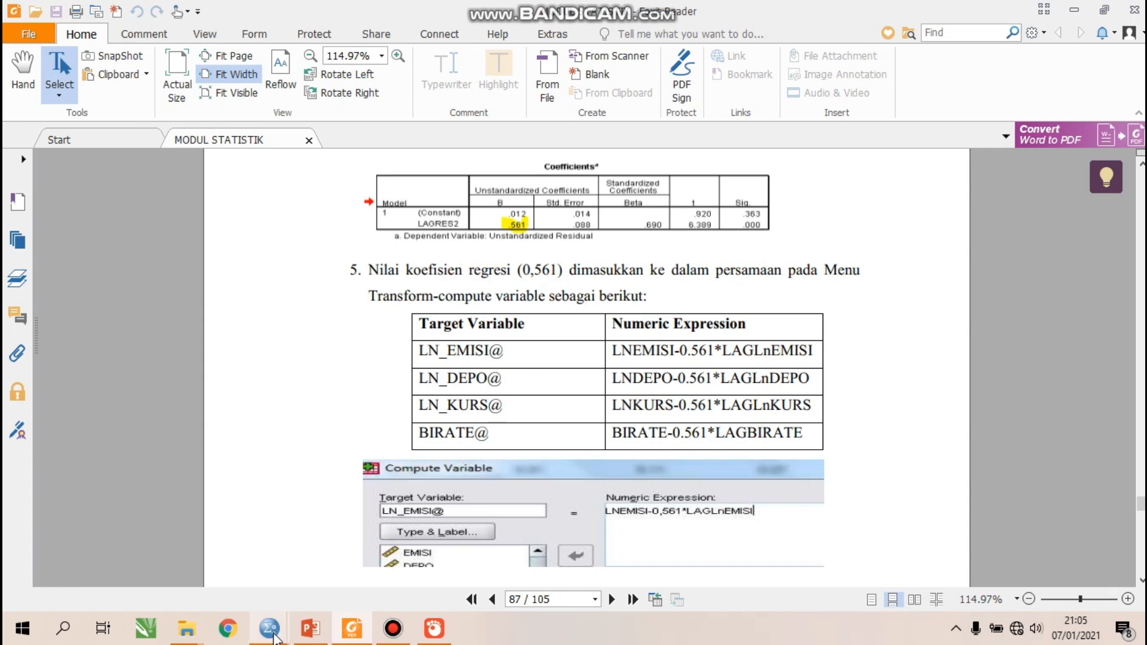
Switch back to the Model 1 test data in SPSS and name the target of another variable computation LN_EMISI@.
mouse_move(269, 628)
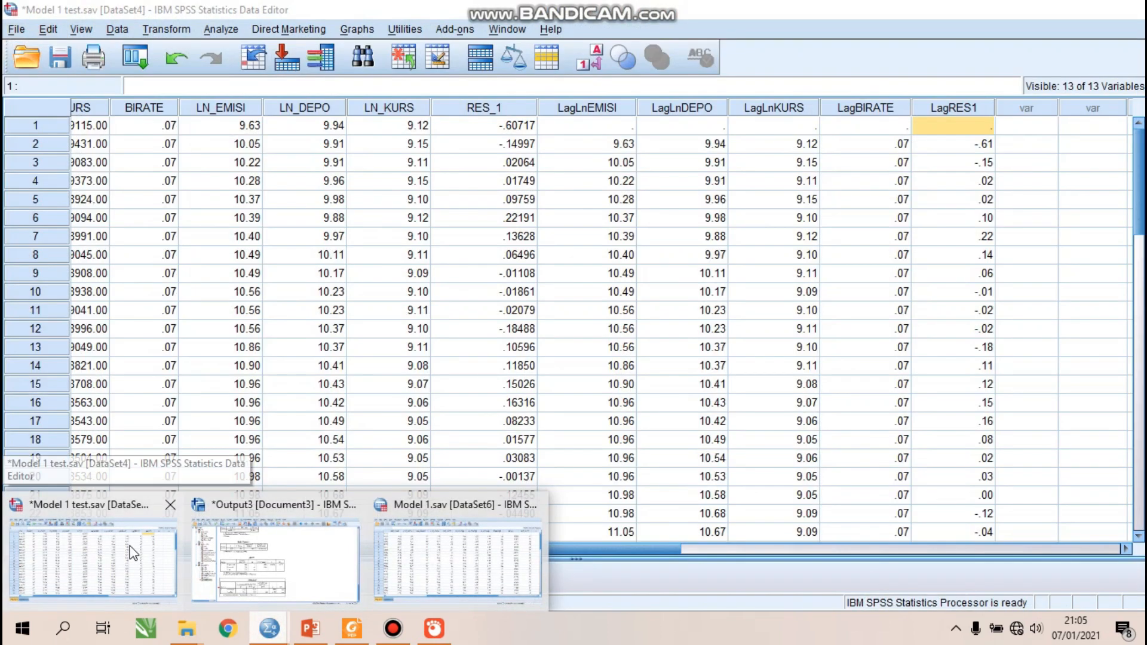
click(95, 550)
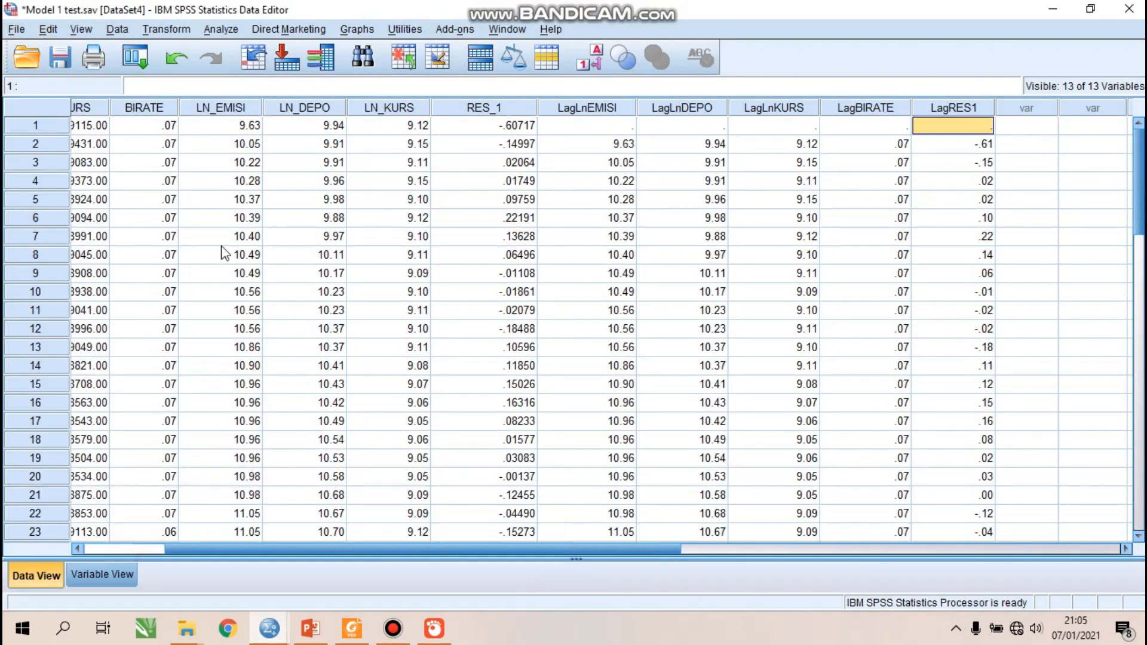
click(164, 31)
click(215, 48)
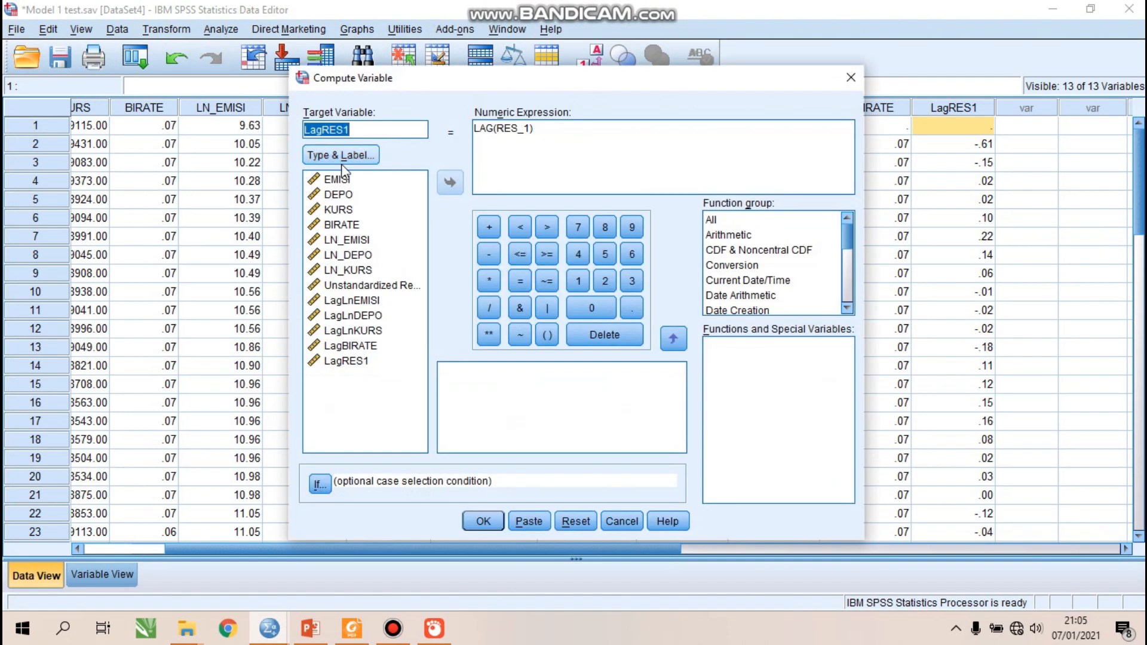
click(355, 182)
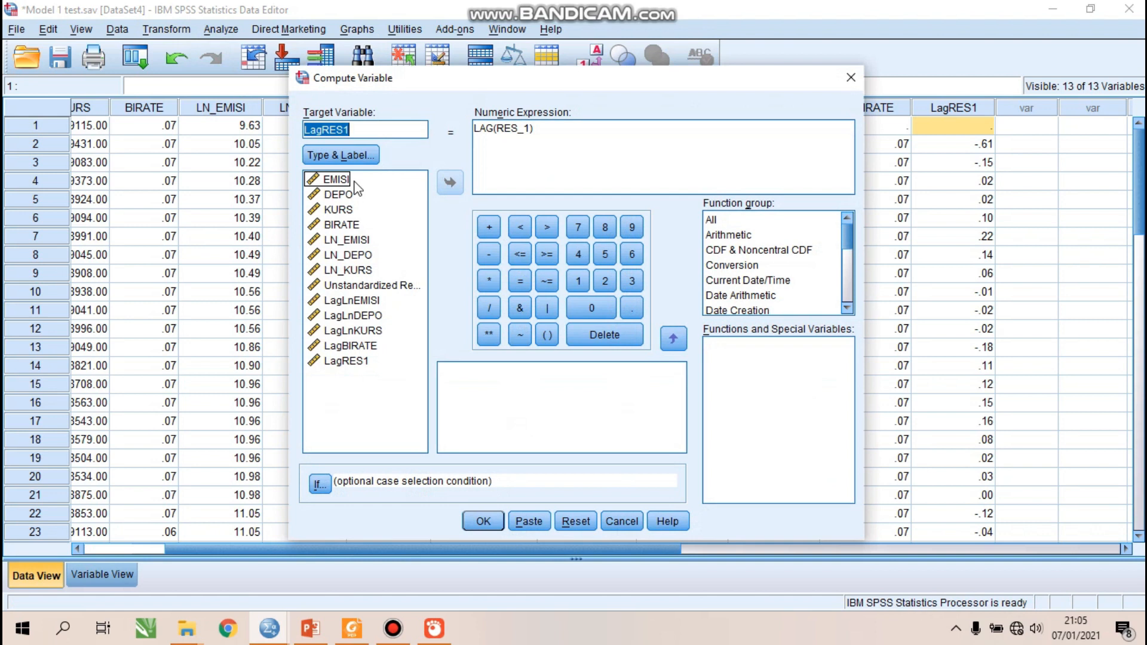
key(BackSpace)
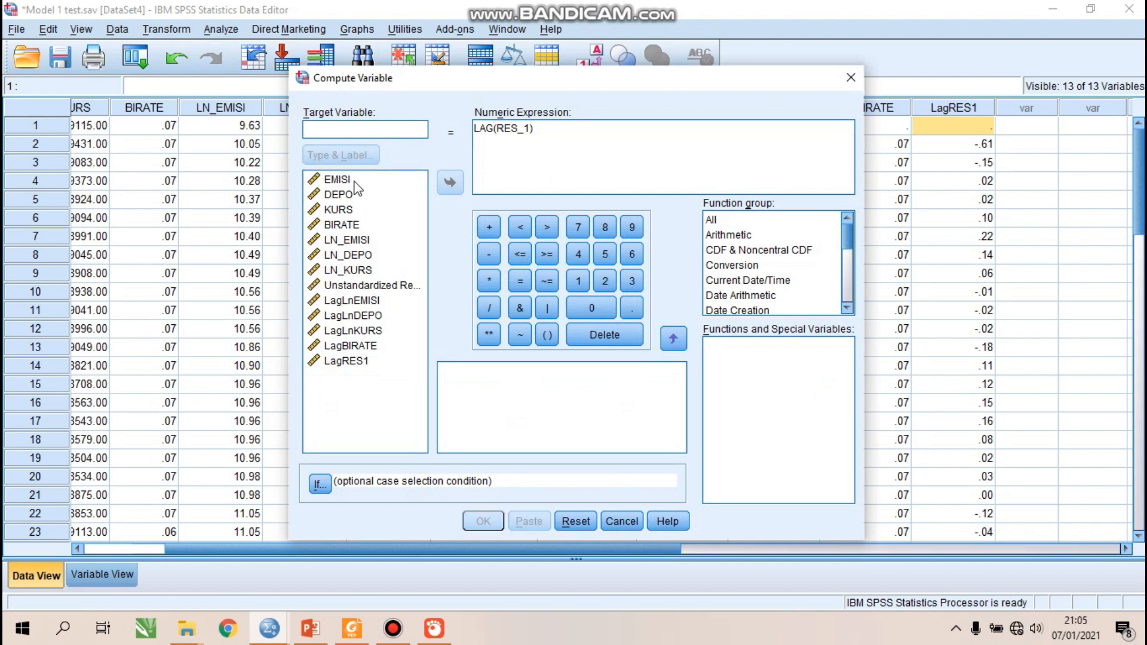
text(LN_EMI)
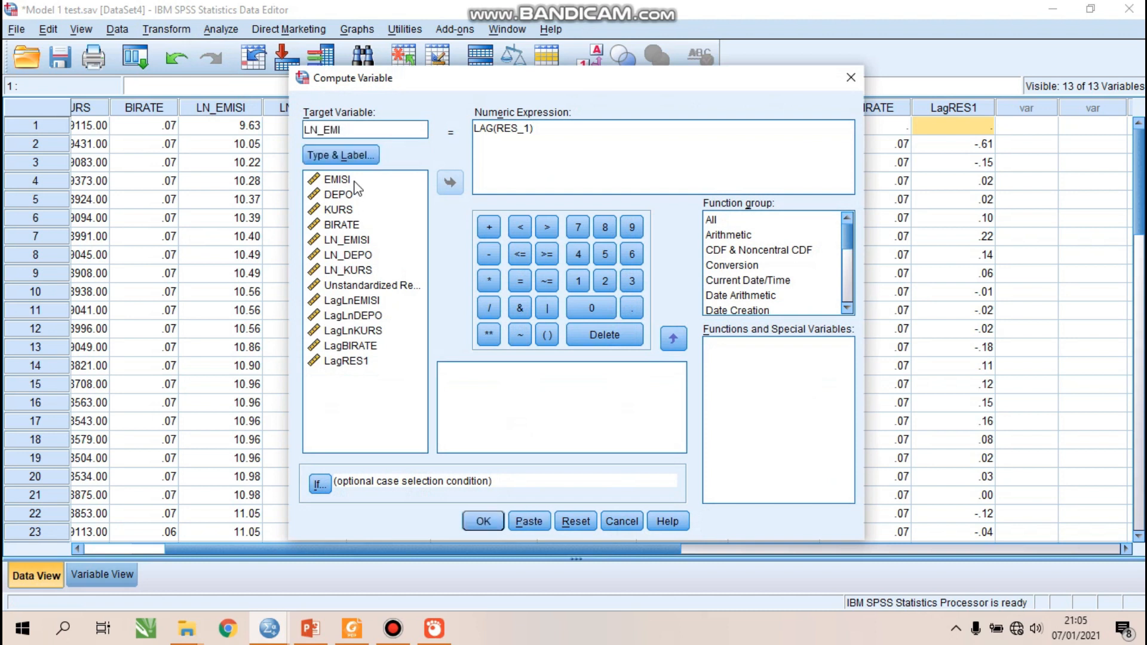
text(SI@)
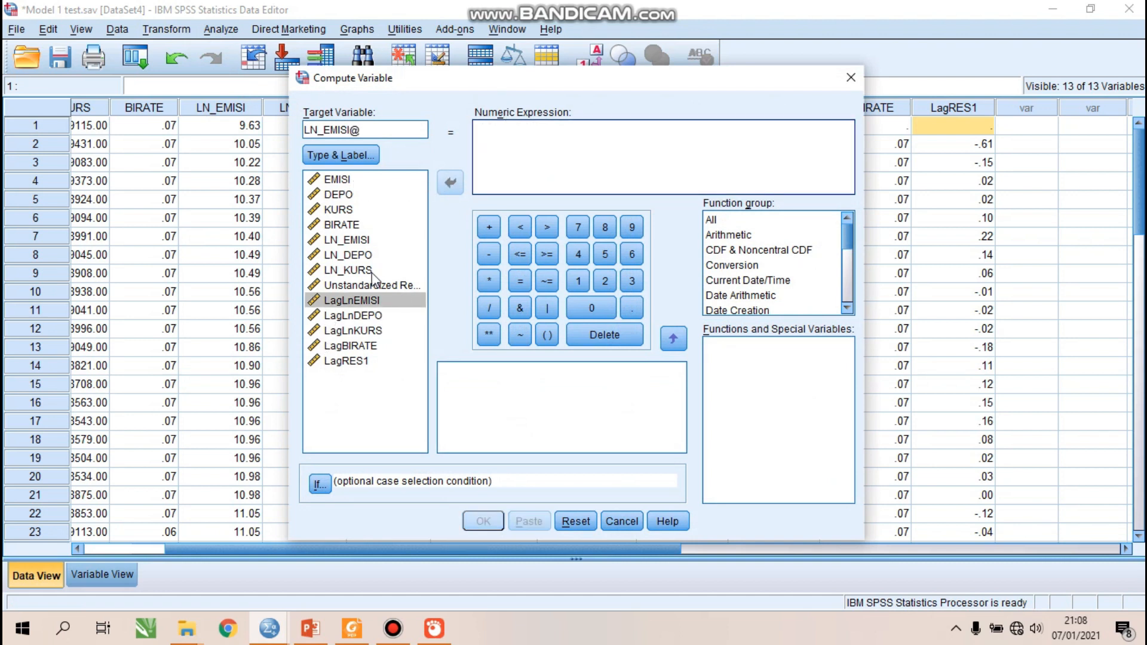
Build the numeric expression LN_EMISI-0.561 * LagLnEMISI and compute the variable.
click(356, 241)
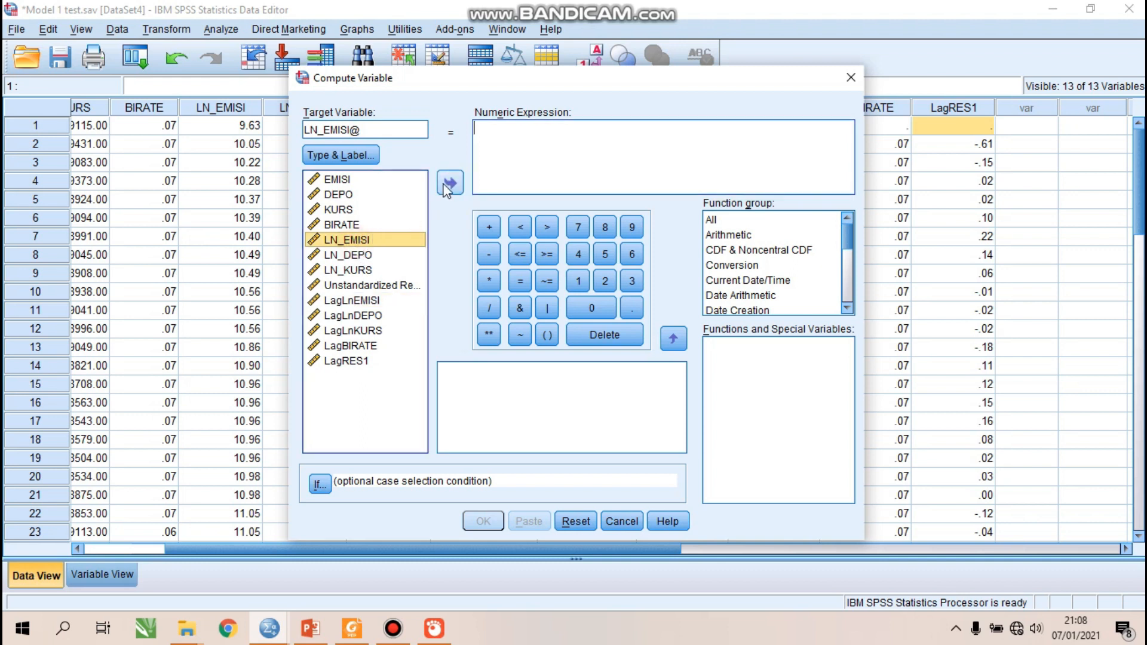
click(450, 183)
text(=)
key(BackSpace)
text(-0.)
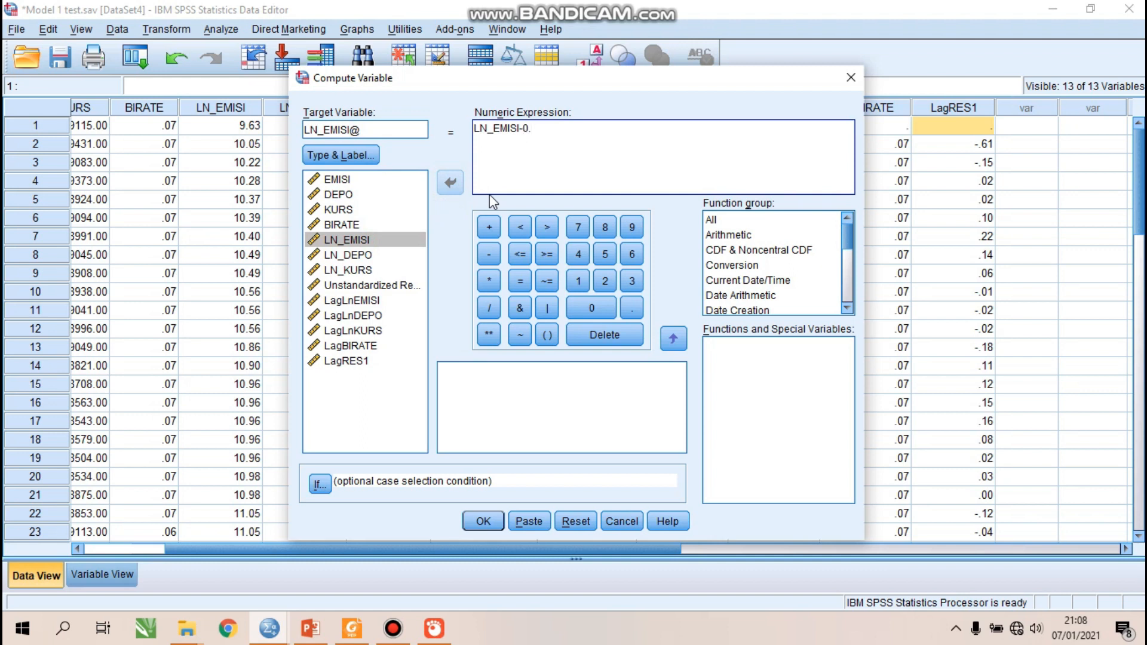
text(561)
click(490, 281)
click(360, 300)
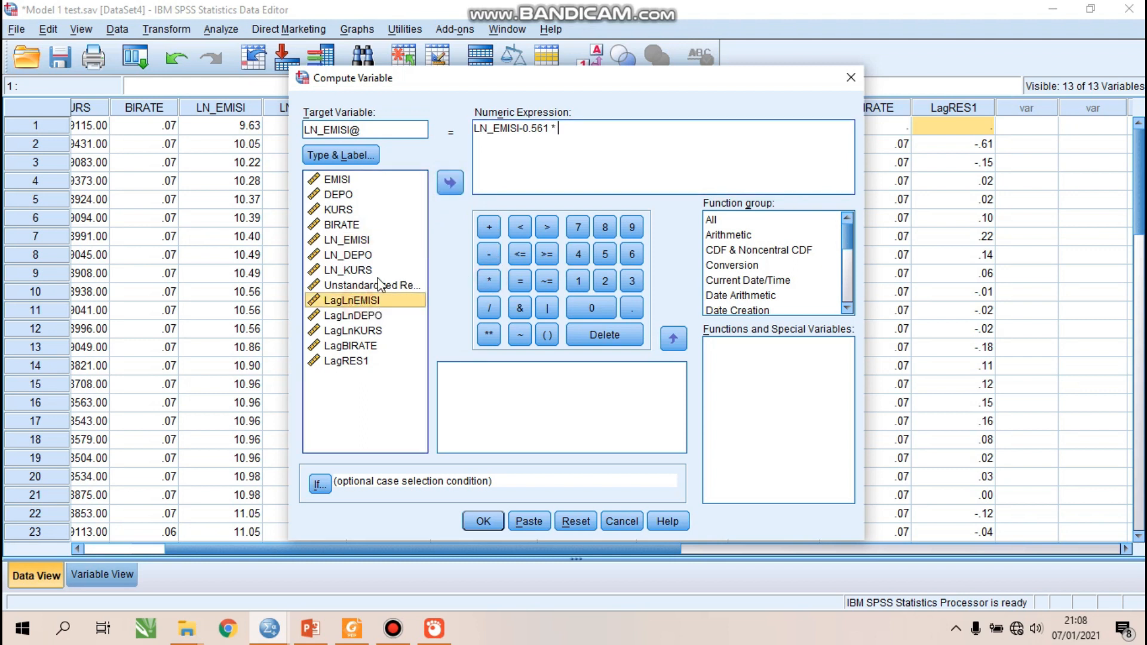
click(451, 182)
click(502, 525)
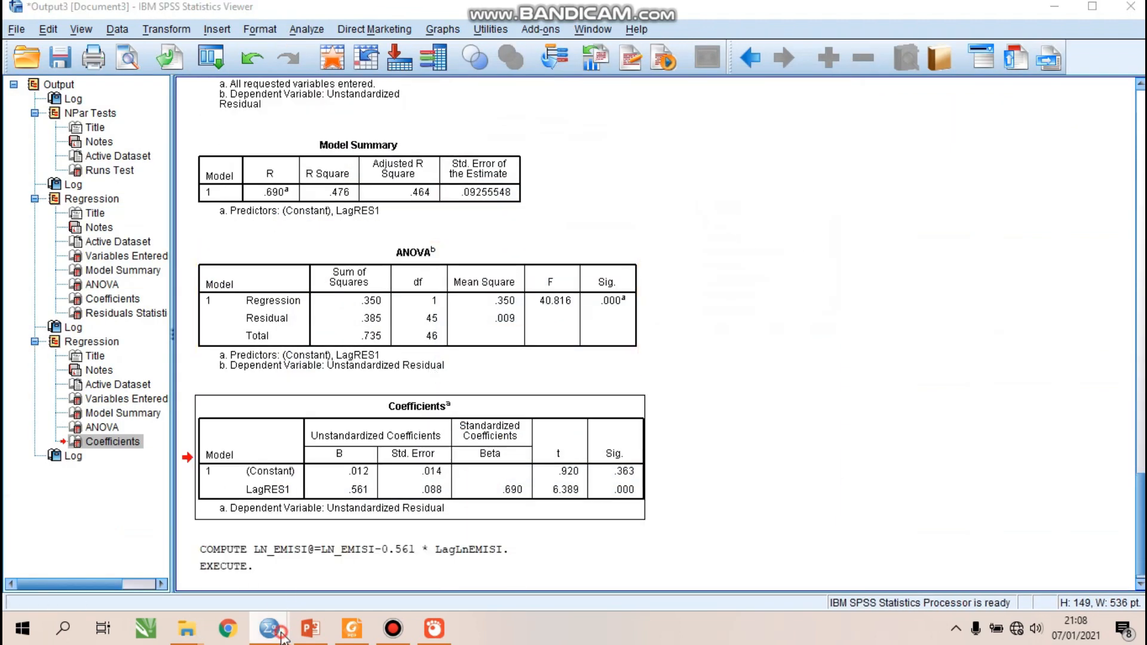
Return to the Model 1 test data and view the computed LN_EMISI@ column.
mouse_move(272, 629)
click(96, 556)
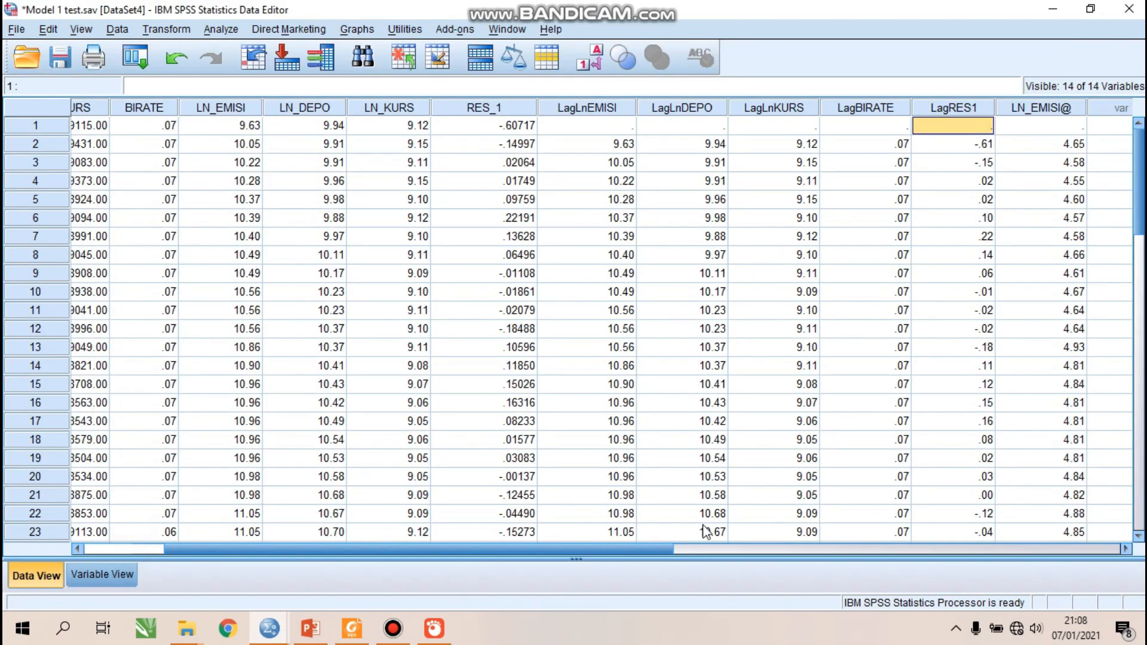
drag(643, 550, 712, 549)
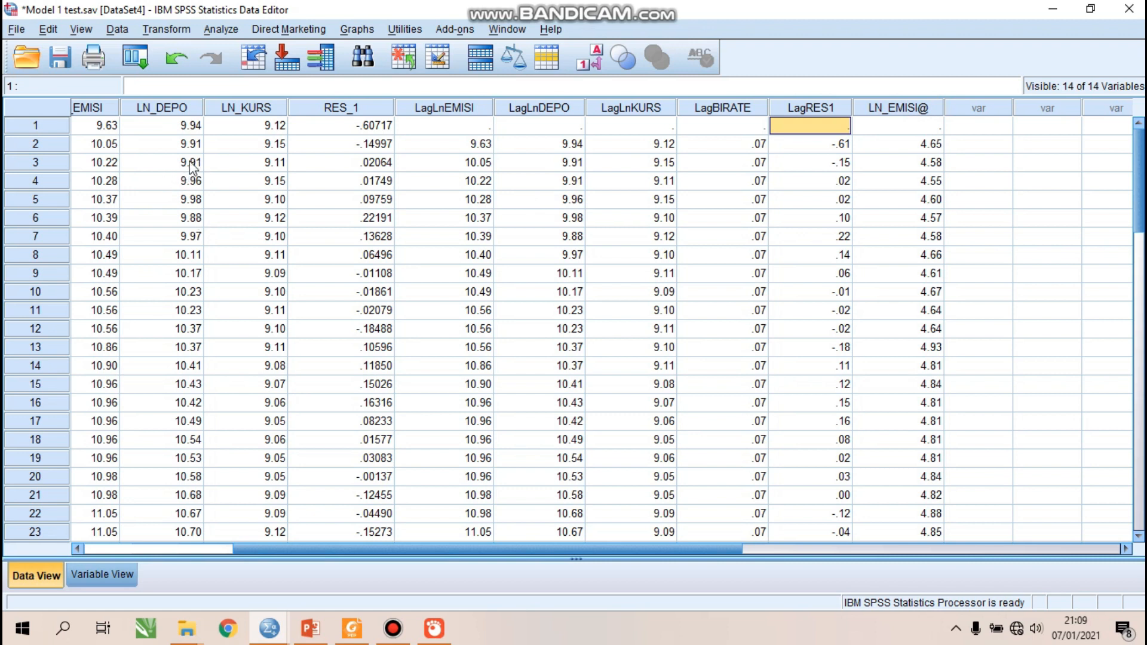
Start a new variable computation and name its target variable LN_DEPO@.
click(161, 35)
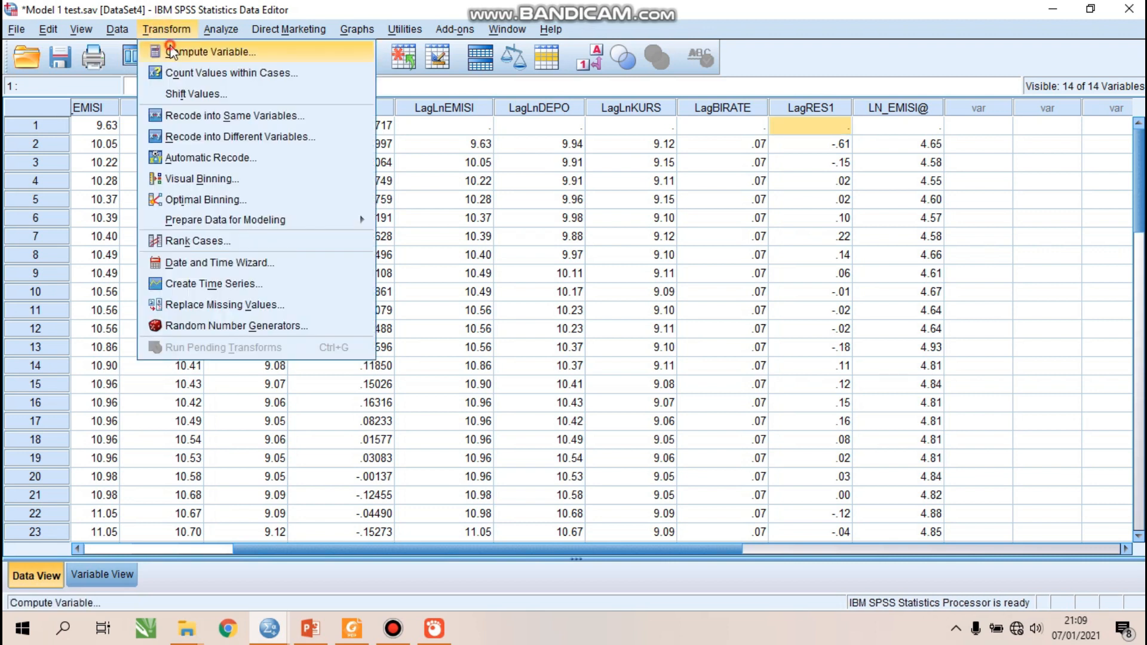
click(172, 50)
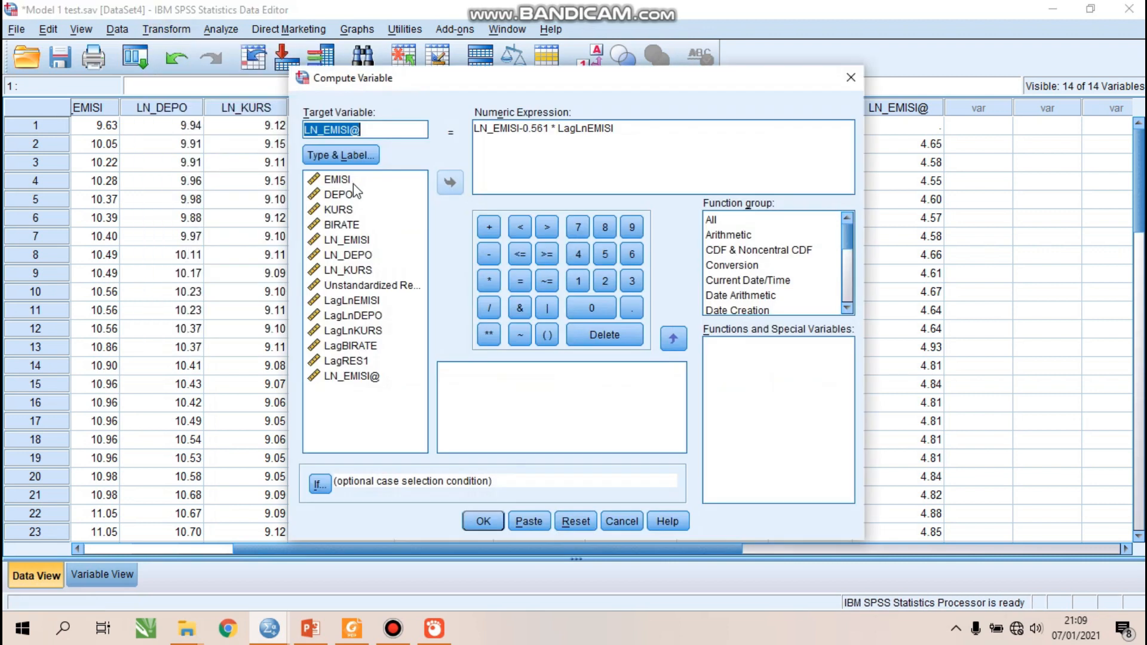
click(352, 130)
key(BackSpace)
key(BackSpace)
key(BackSpace)
key(BackSpace)
key(BackSpace)
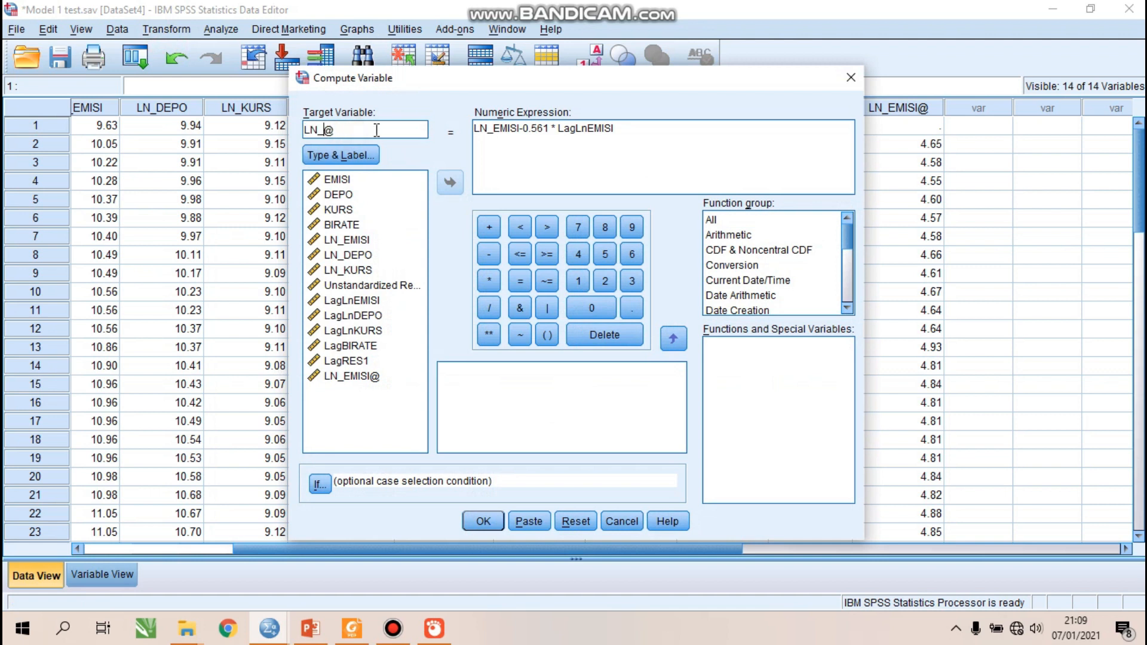
text(DEPO)
Change the numeric expression to LN_DEPO-0.561 *LagLnDEPO and compute the variable.
drag(522, 129, 478, 130)
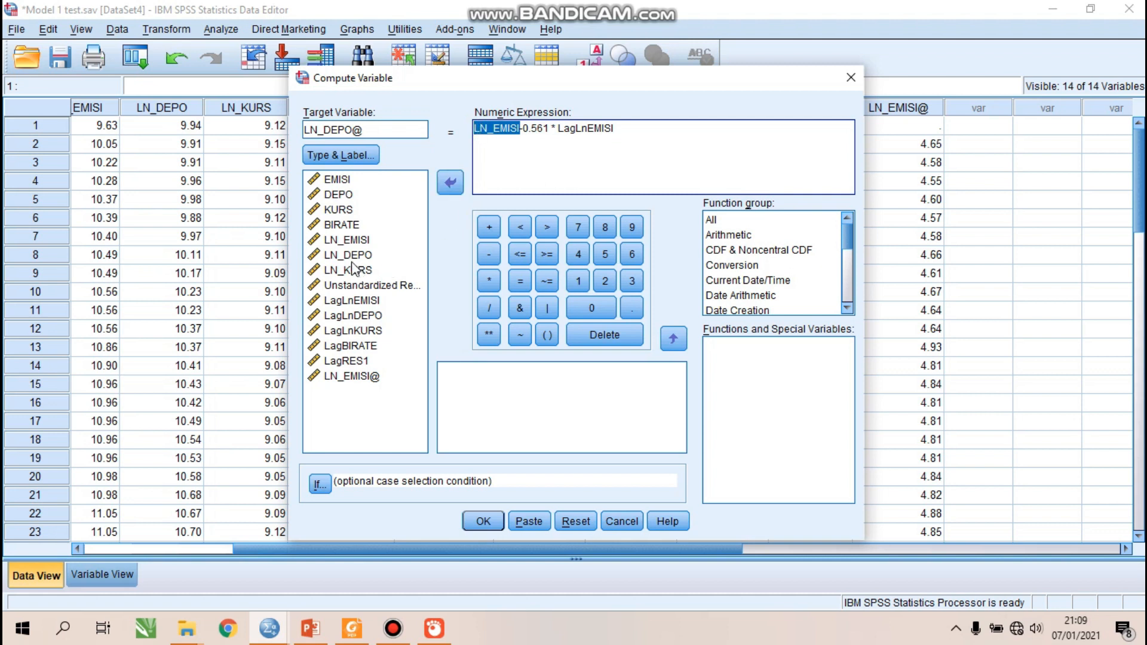
click(350, 257)
click(350, 254)
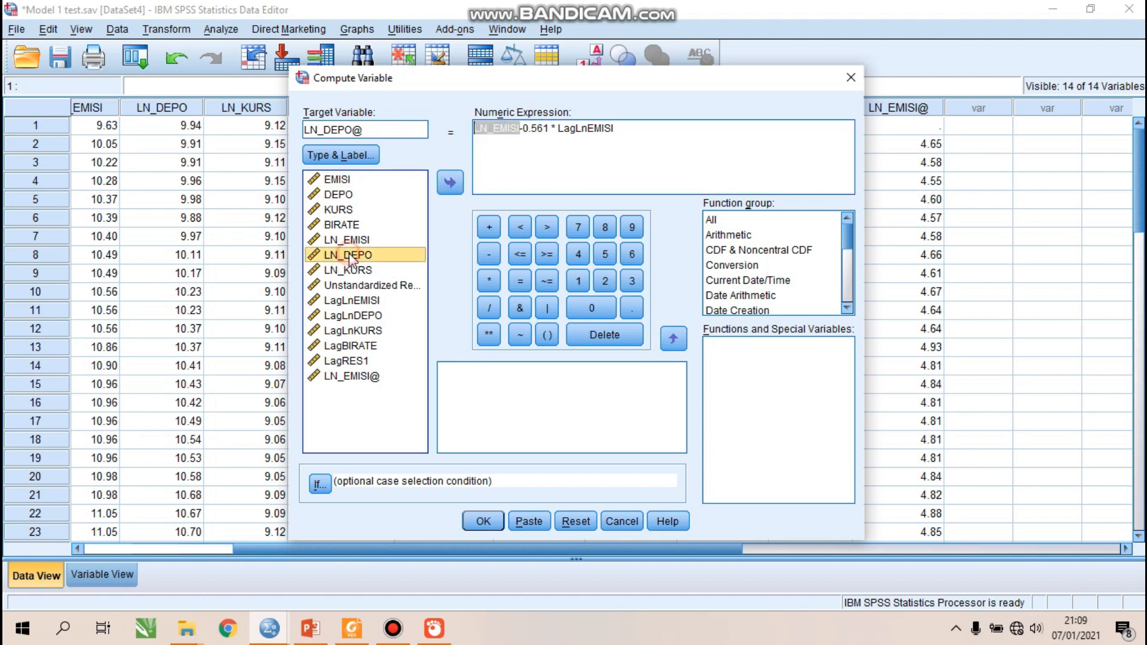
click(449, 183)
drag(626, 129, 559, 129)
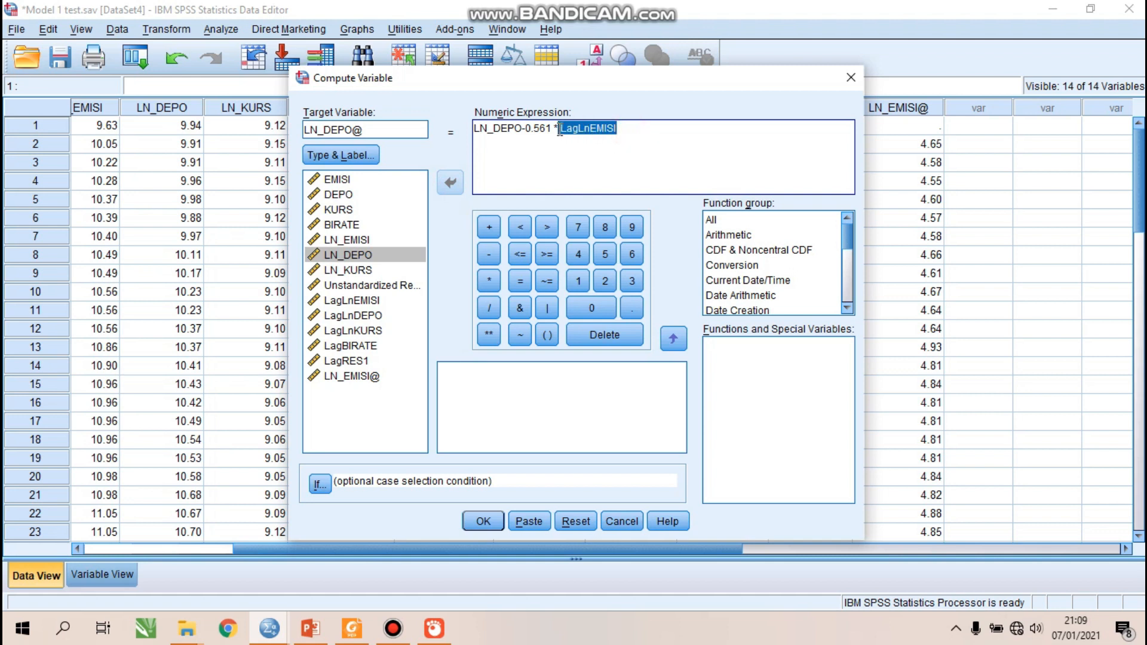
click(363, 317)
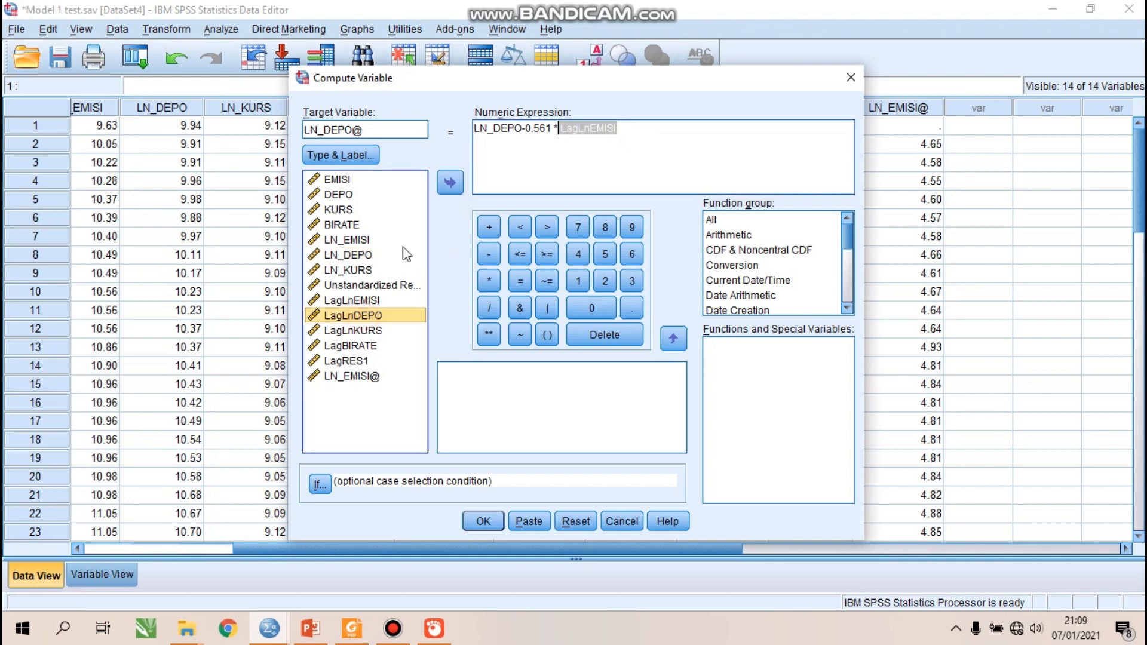
click(450, 184)
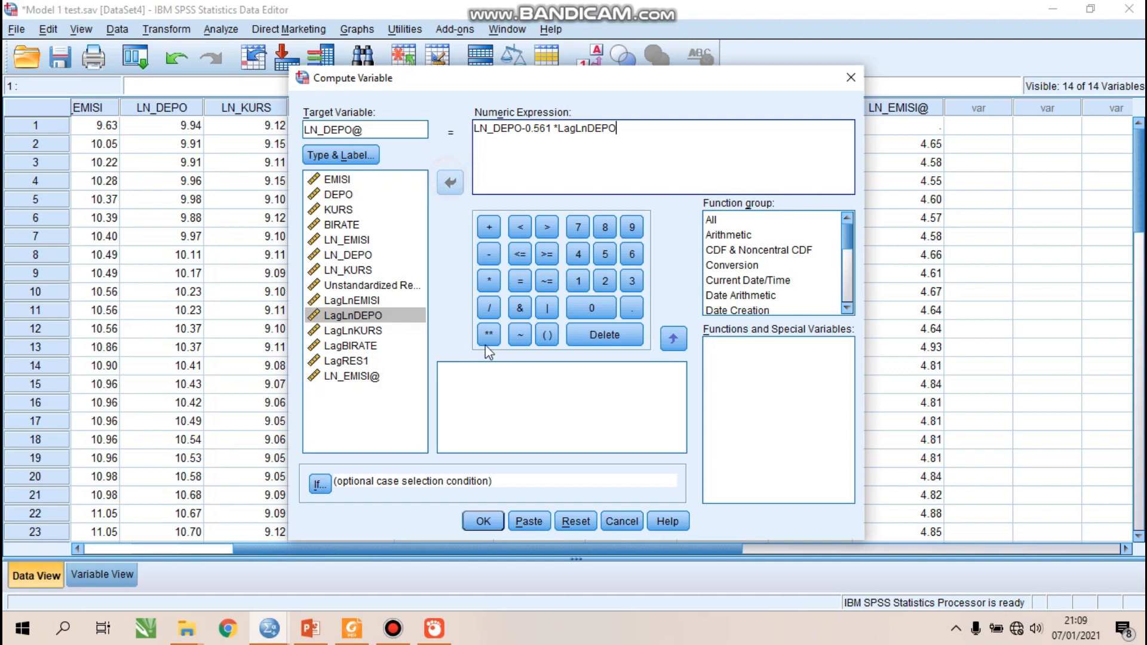
click(483, 522)
Return to the Model 1 test data and name the target of another variable computation LN_KURS@.
mouse_move(268, 629)
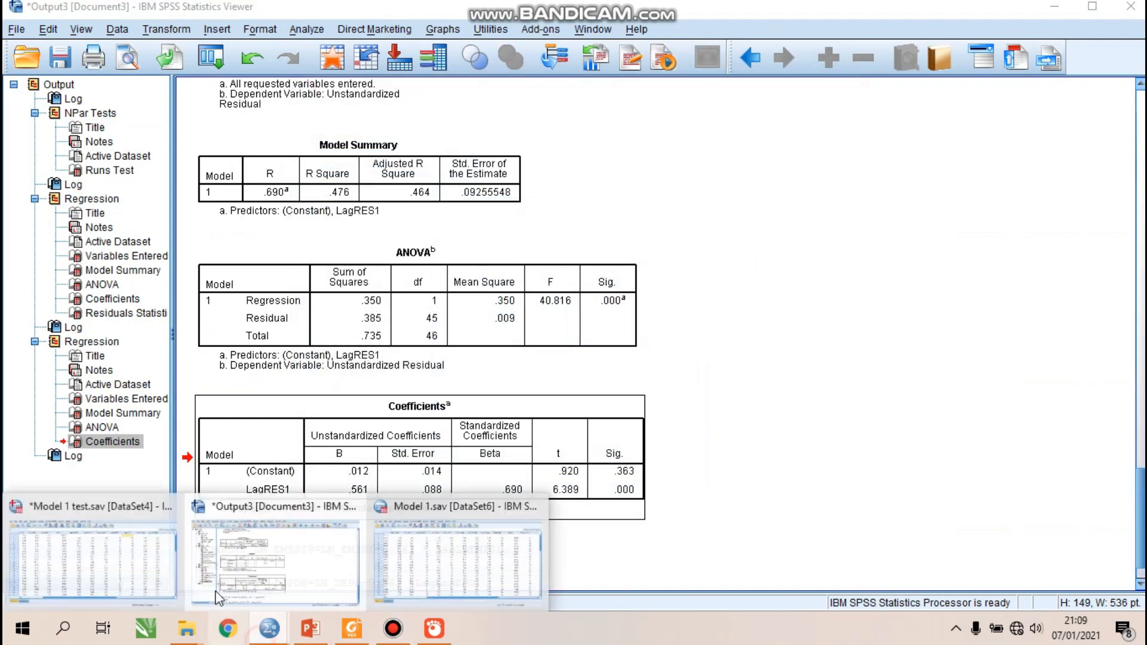
click(144, 559)
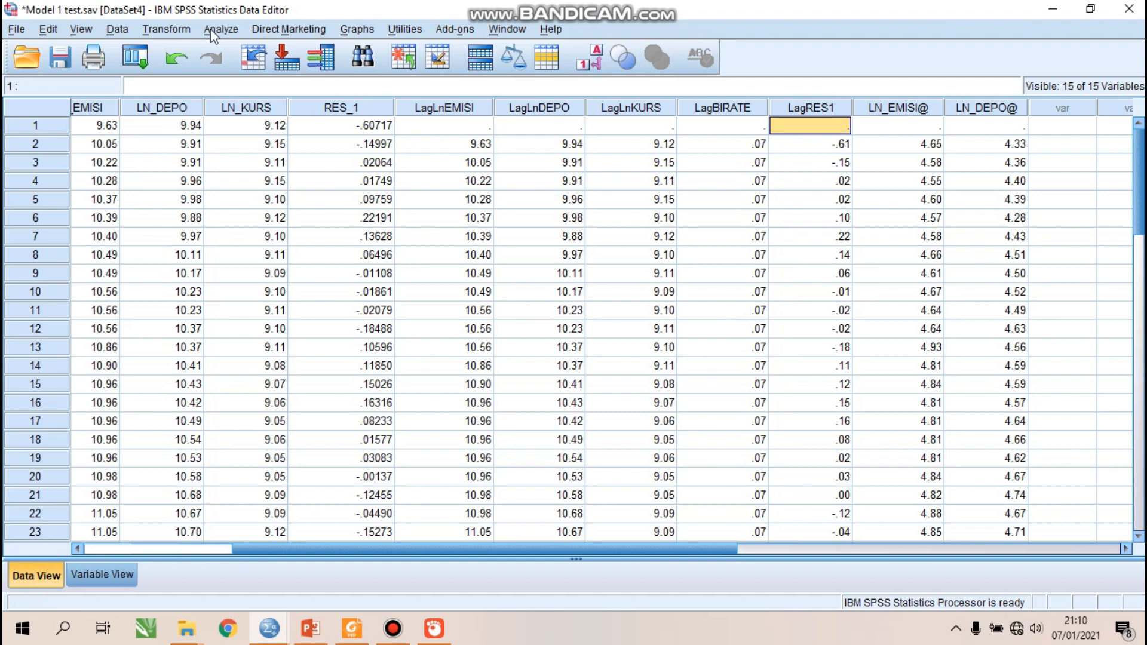
click(166, 29)
click(179, 50)
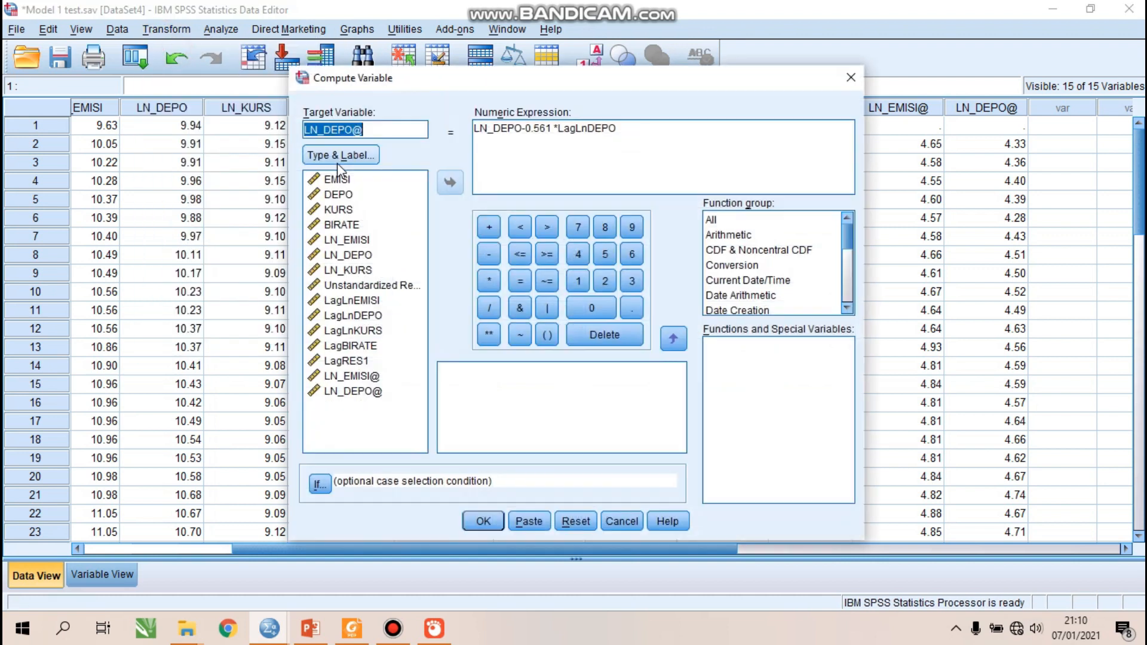
click(353, 129)
key(BackSpace)
key(BackSpace)
key(BackSpace)
key(BackSpace)
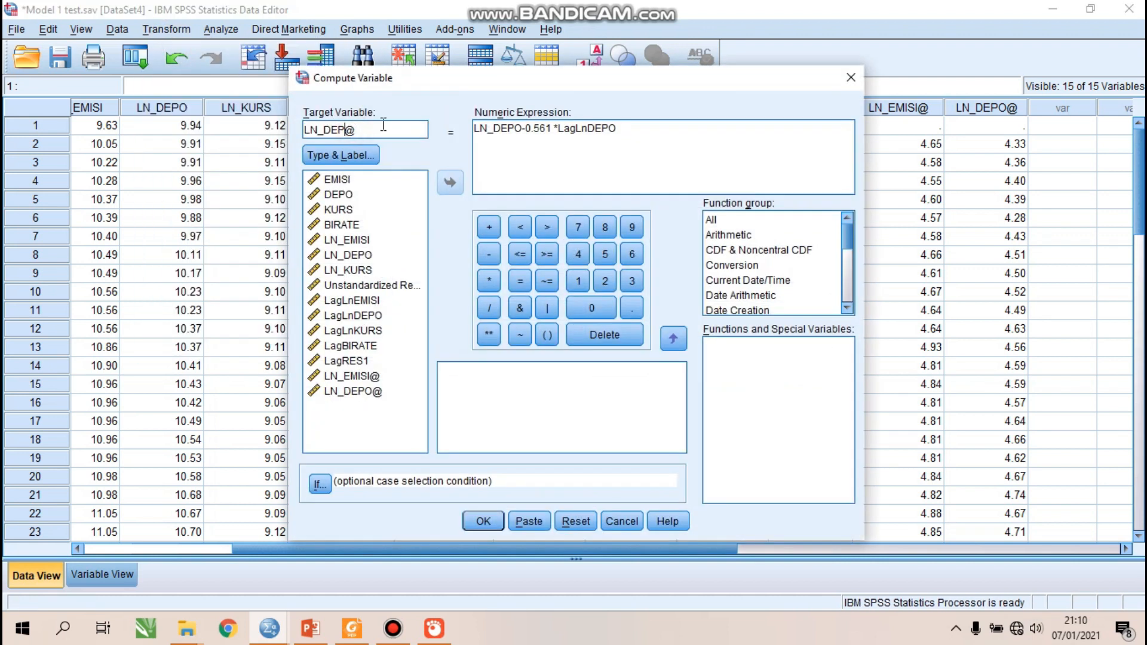
text(kurs)
key(BackSpace)
key(BackSpace)
key(BackSpace)
text(URS)
Change the numeric expression to LN_KURS-0.561 *LagLnKURS and compute the variable.
drag(515, 129, 473, 129)
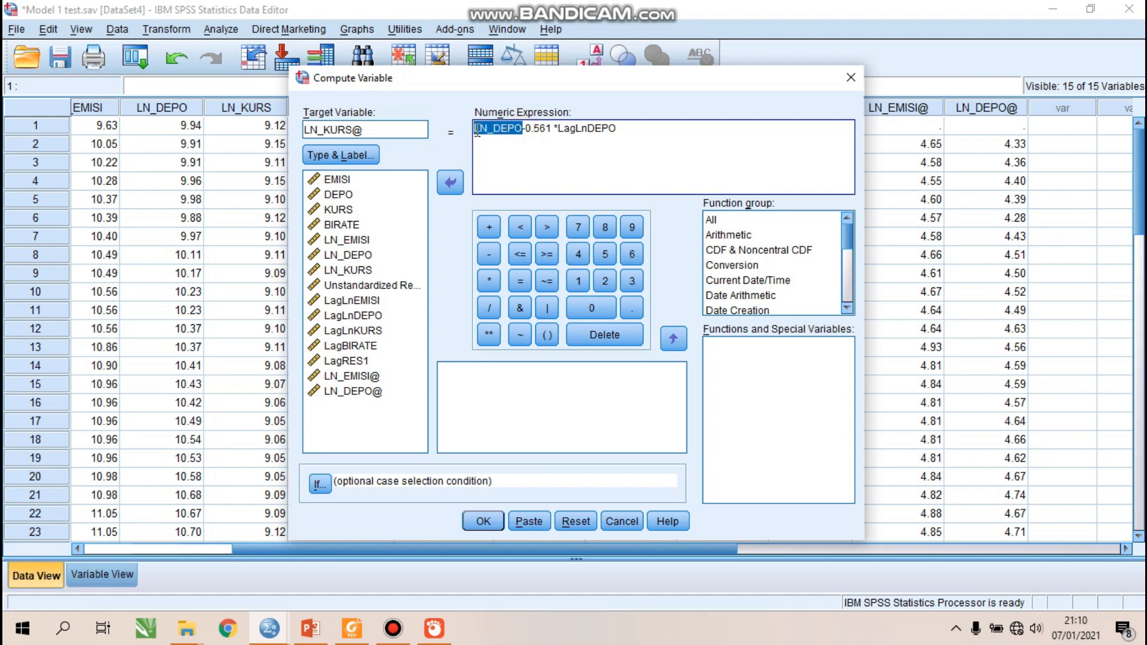
click(359, 272)
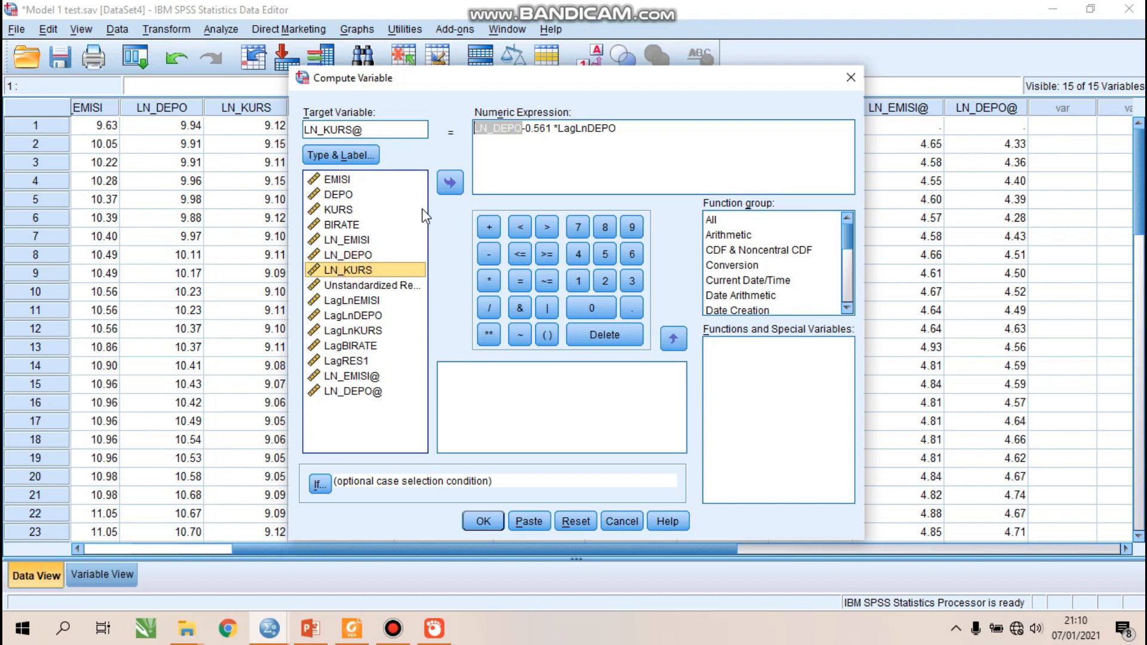
click(451, 185)
drag(635, 127, 565, 132)
double_click(562, 131)
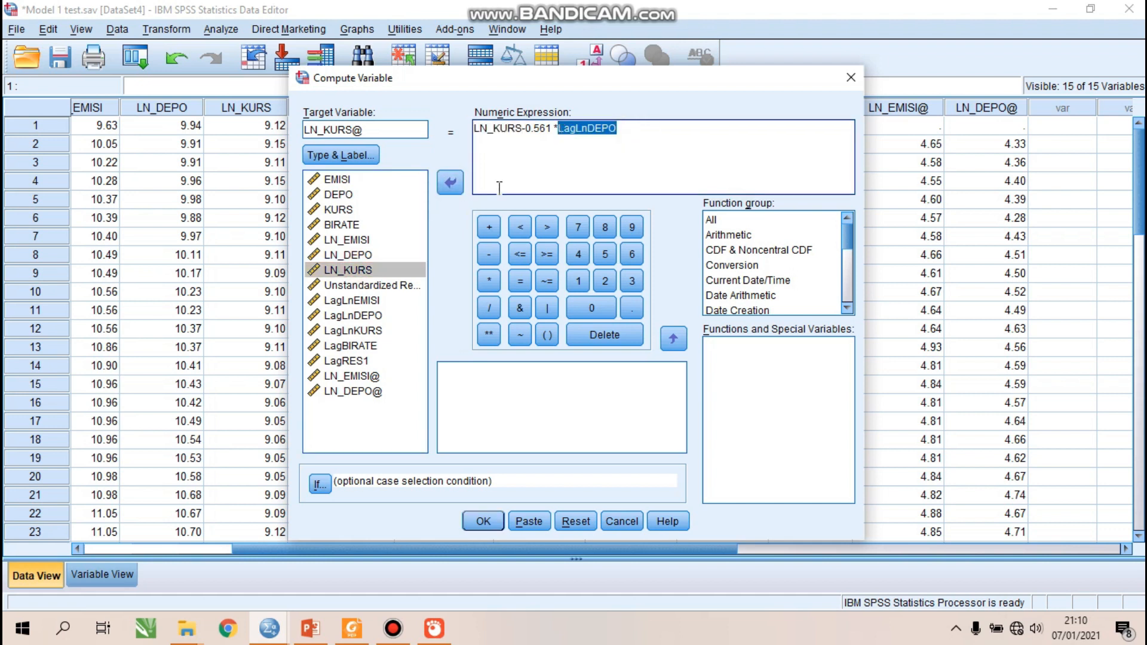
click(358, 330)
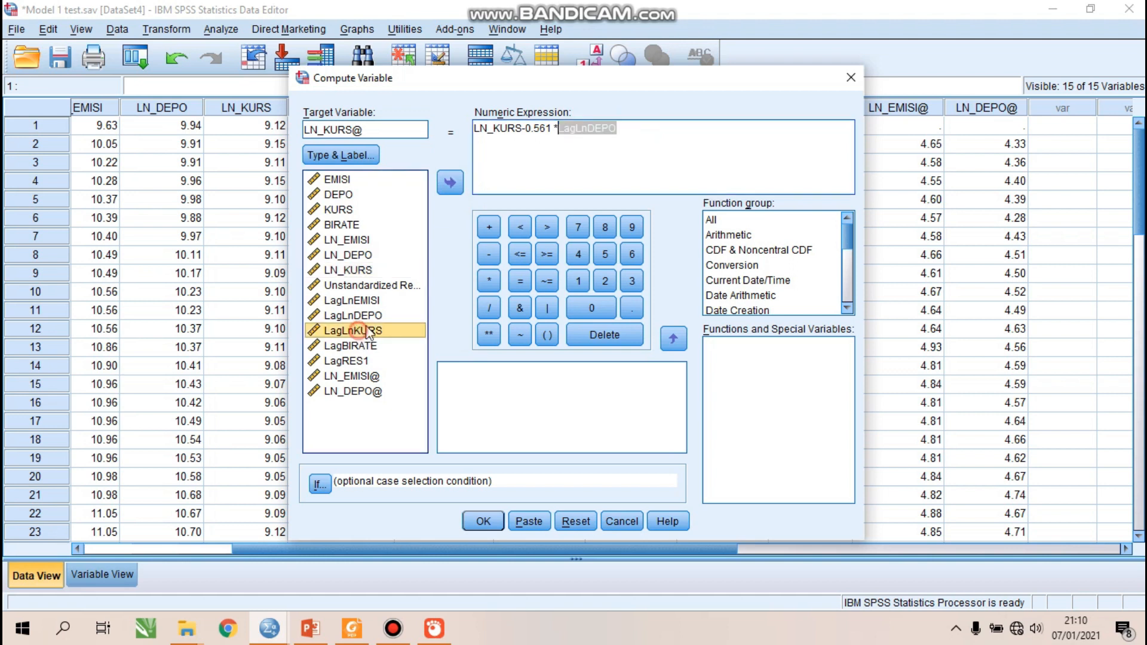
click(451, 182)
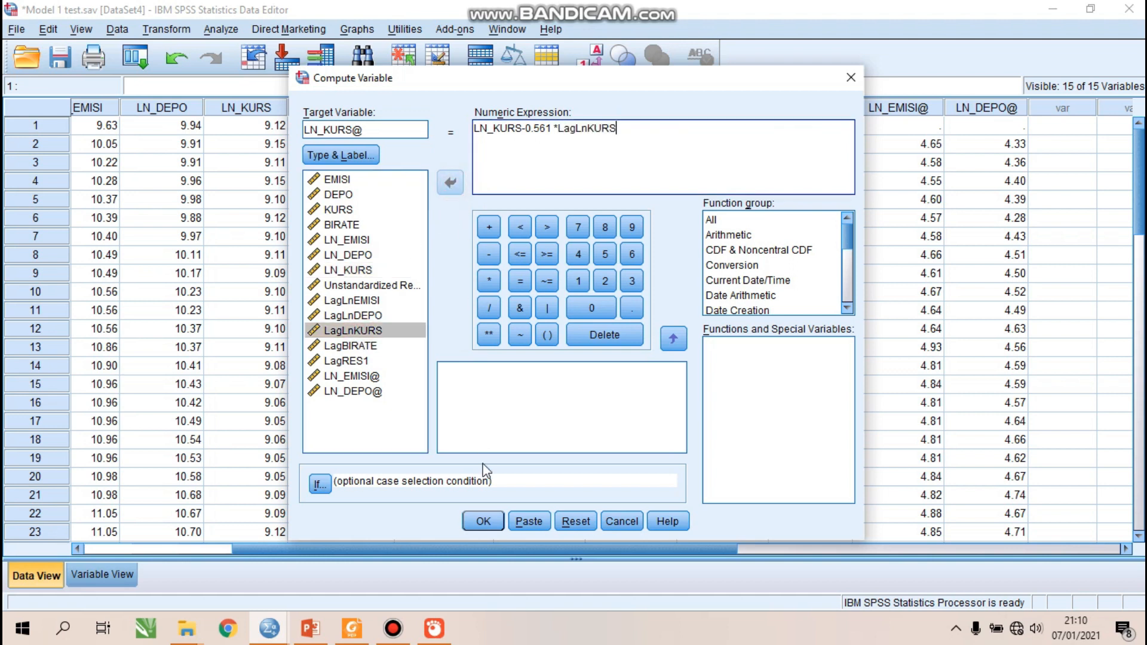
click(483, 521)
Go back to the Model 1 test data and start a variable computation with BIRATE@ as the target.
mouse_move(269, 628)
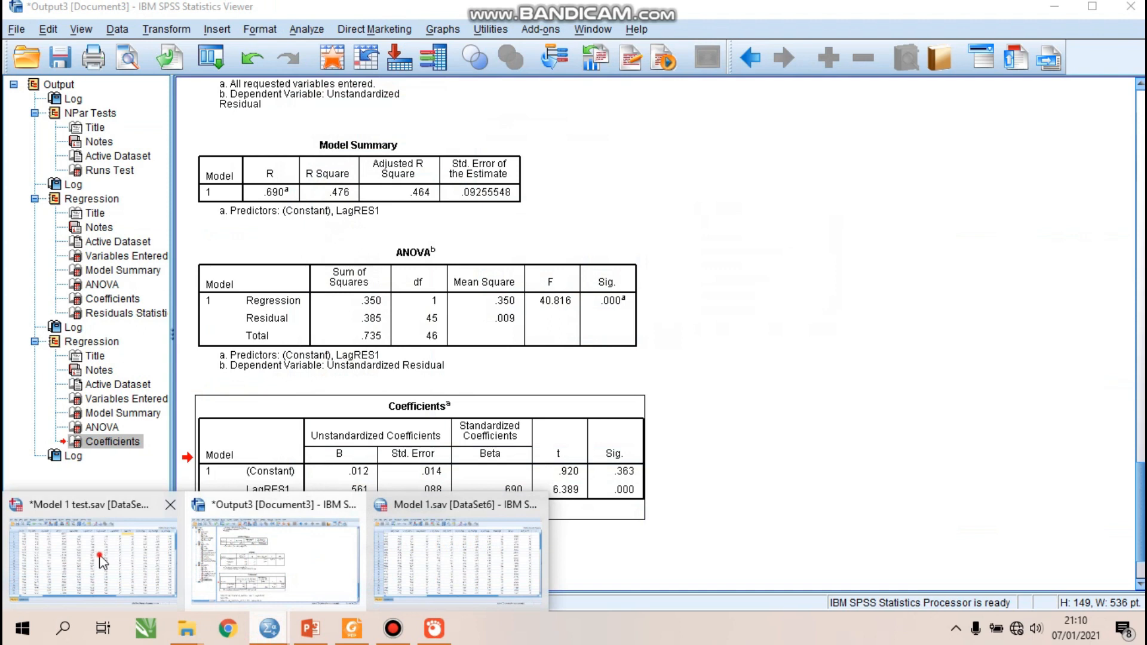
click(102, 562)
drag(633, 555, 715, 553)
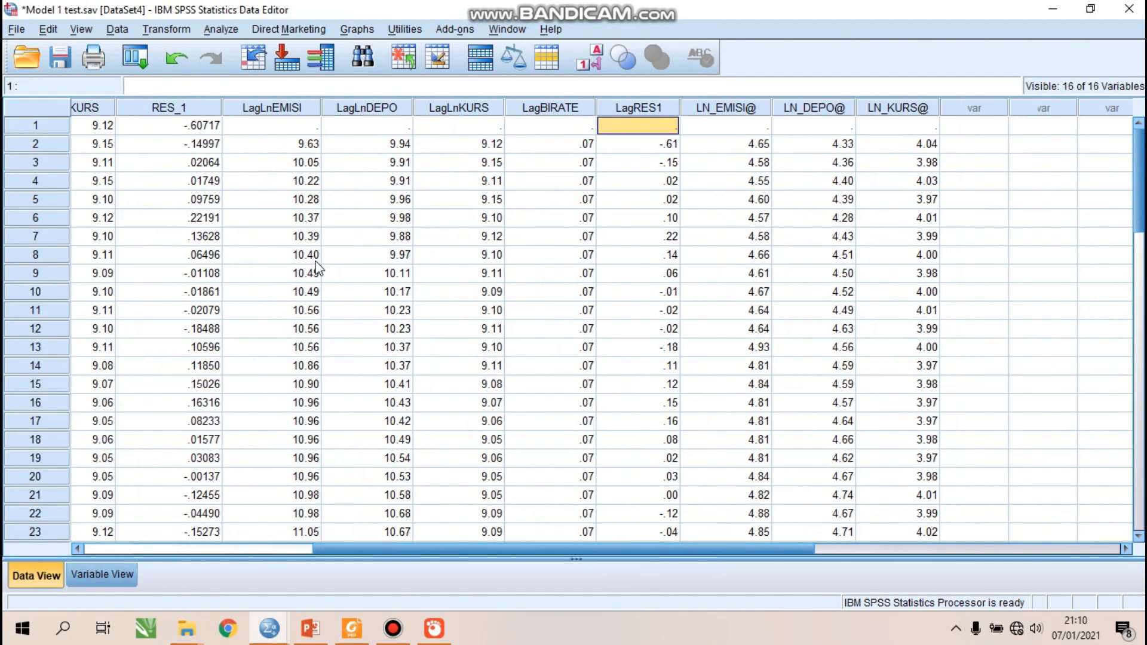
click(166, 29)
click(198, 53)
text(BIRATE@)
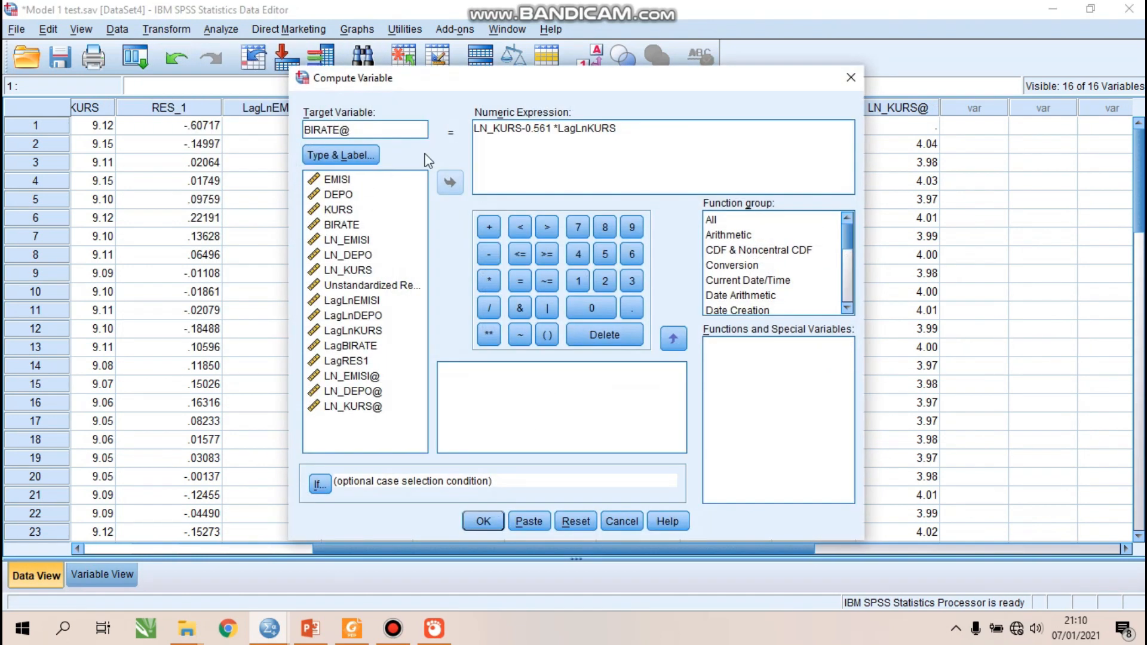
Change the numeric expression to BIRATE-0.561 *LagBIRATE and compute the variable.
drag(519, 129, 450, 128)
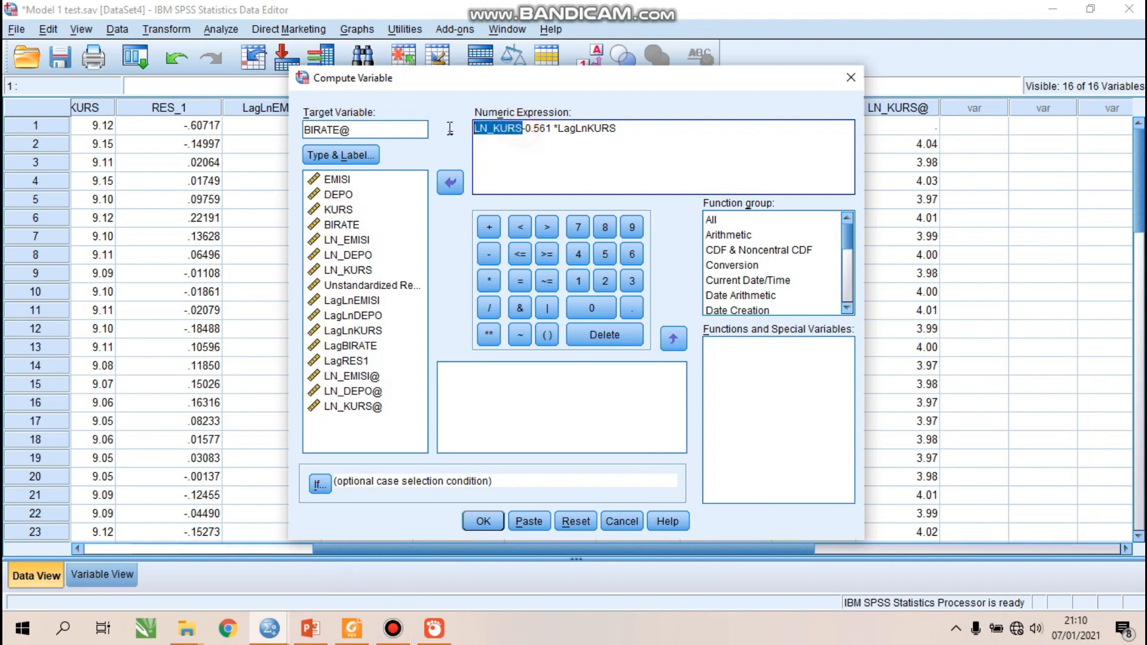
click(340, 224)
click(450, 183)
drag(608, 129, 549, 130)
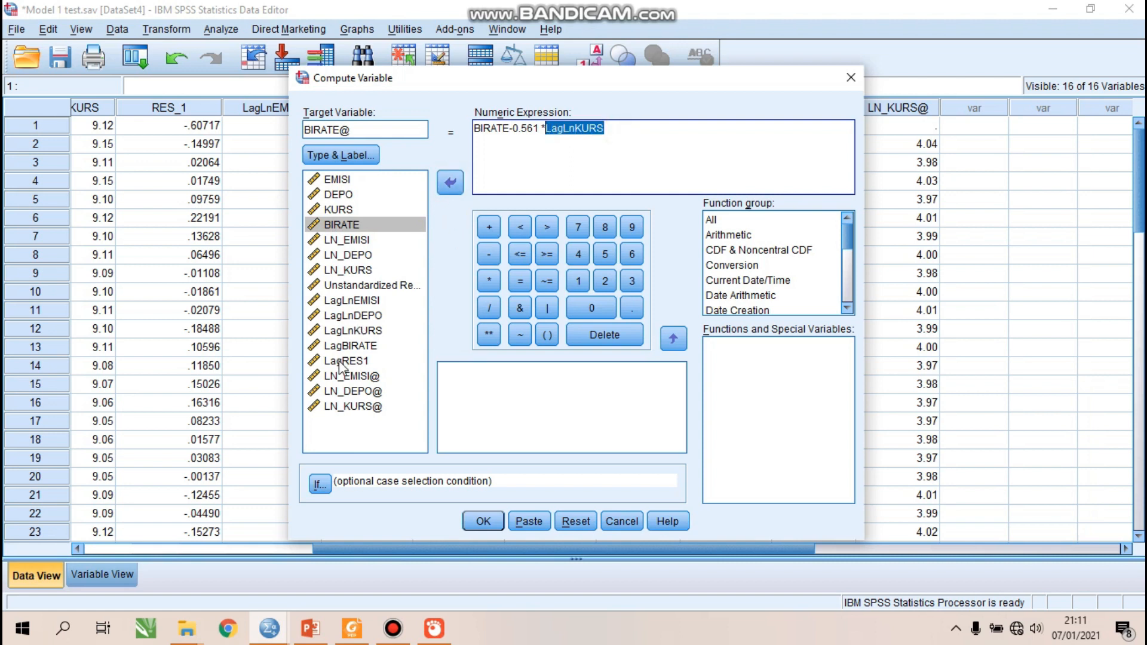
click(351, 346)
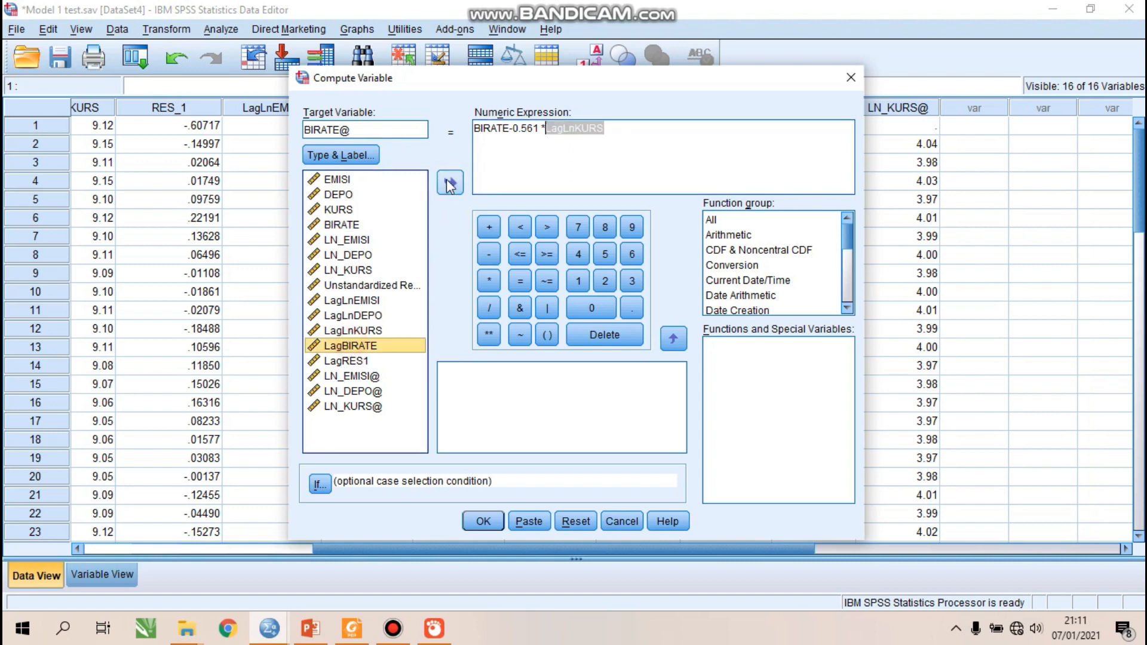
click(450, 183)
click(484, 521)
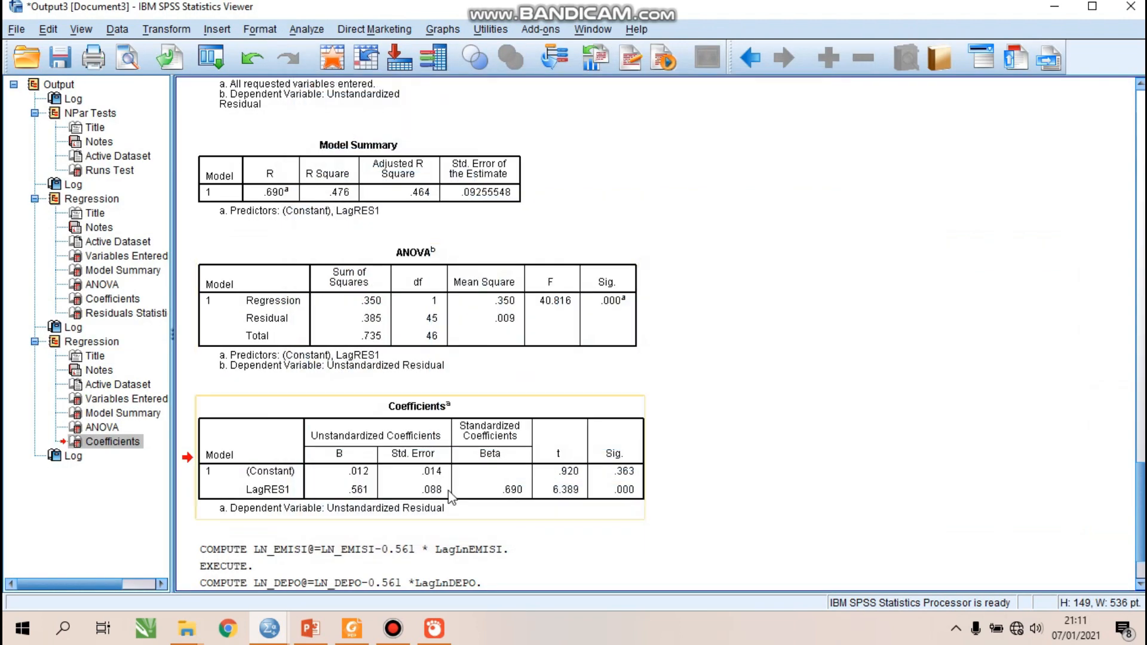
Show the Model 1 test data, then switch to Foxit Reader and read the instruction following the transformation formulas in MODUL STATISTIK.
mouse_move(286, 633)
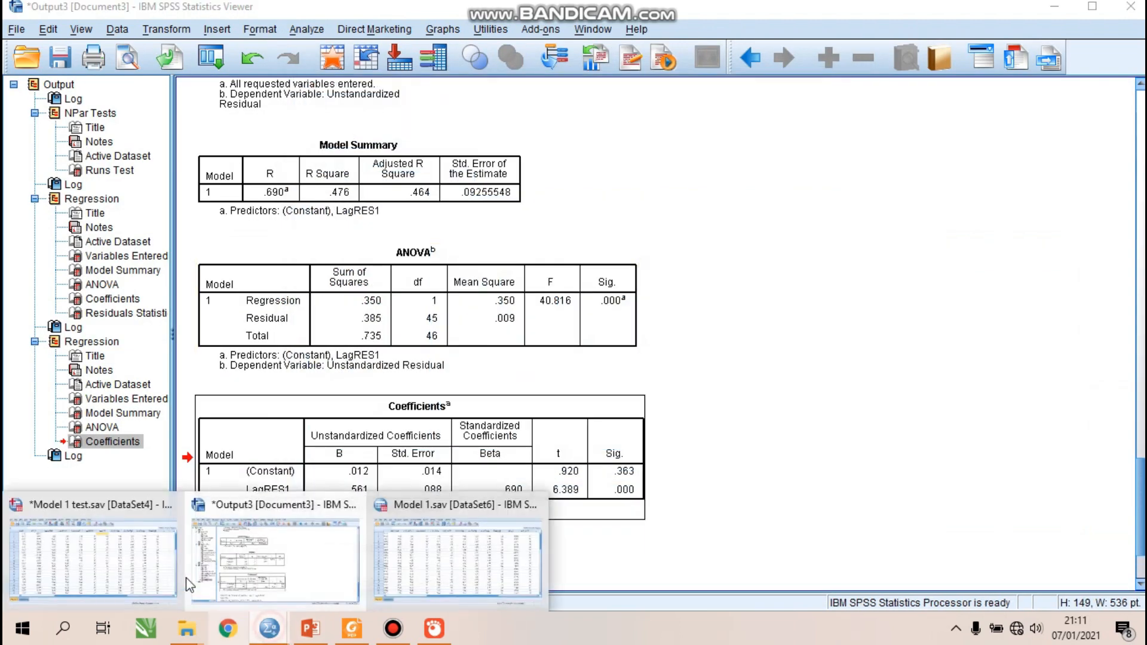
click(129, 547)
click(352, 628)
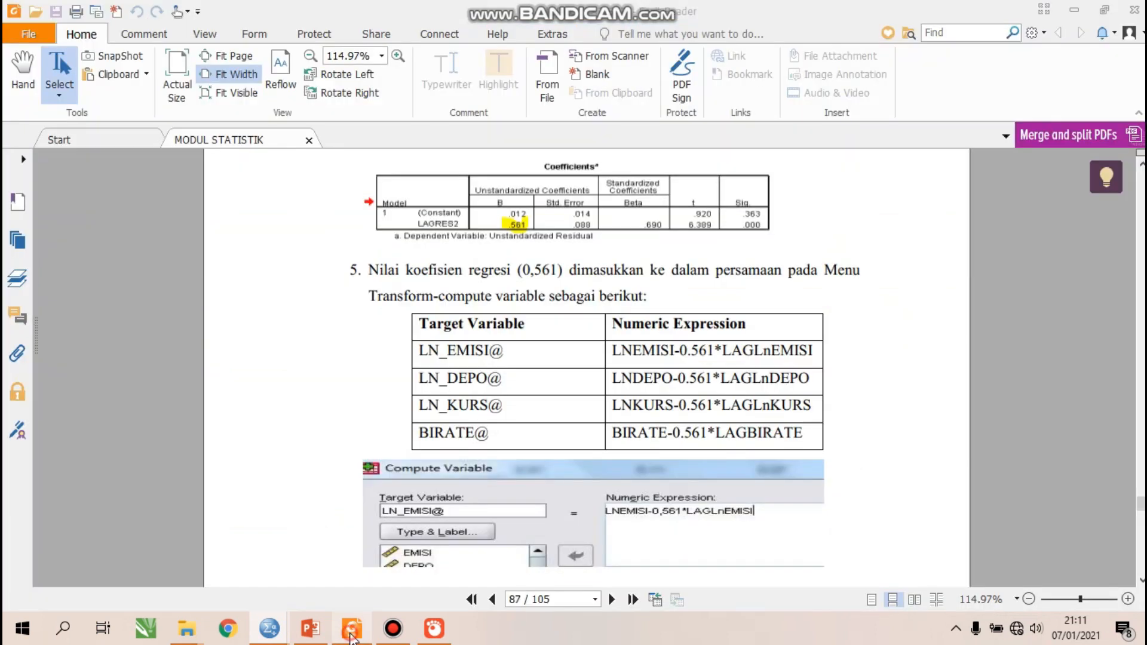
scroll(669, 366, down, 1)
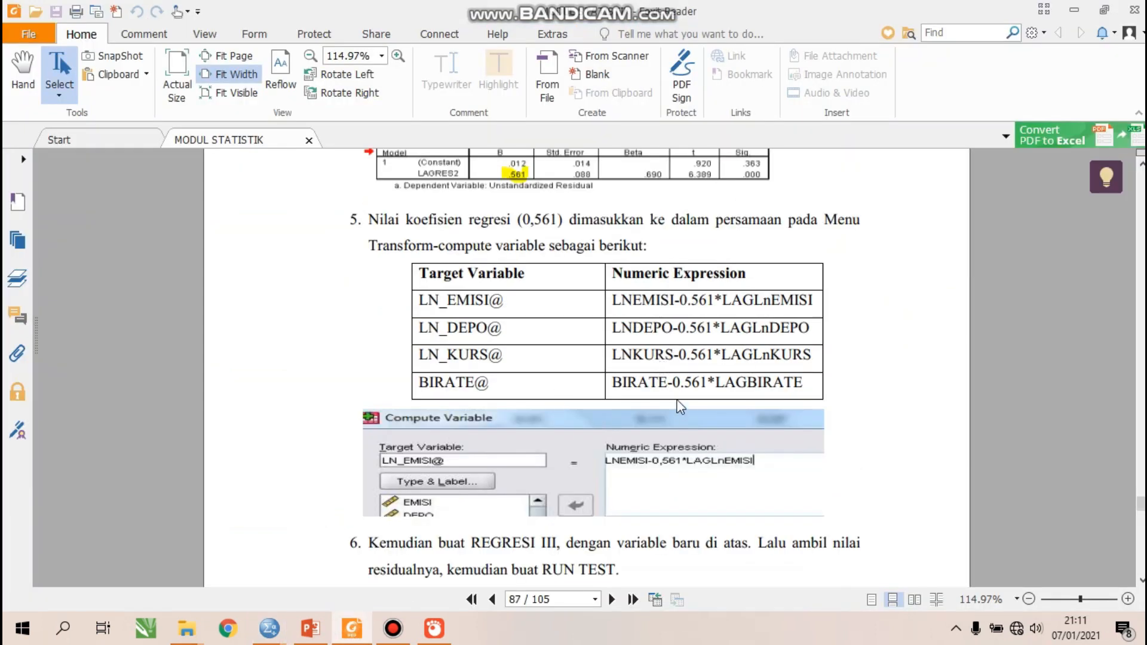
scroll(681, 406, down, 3)
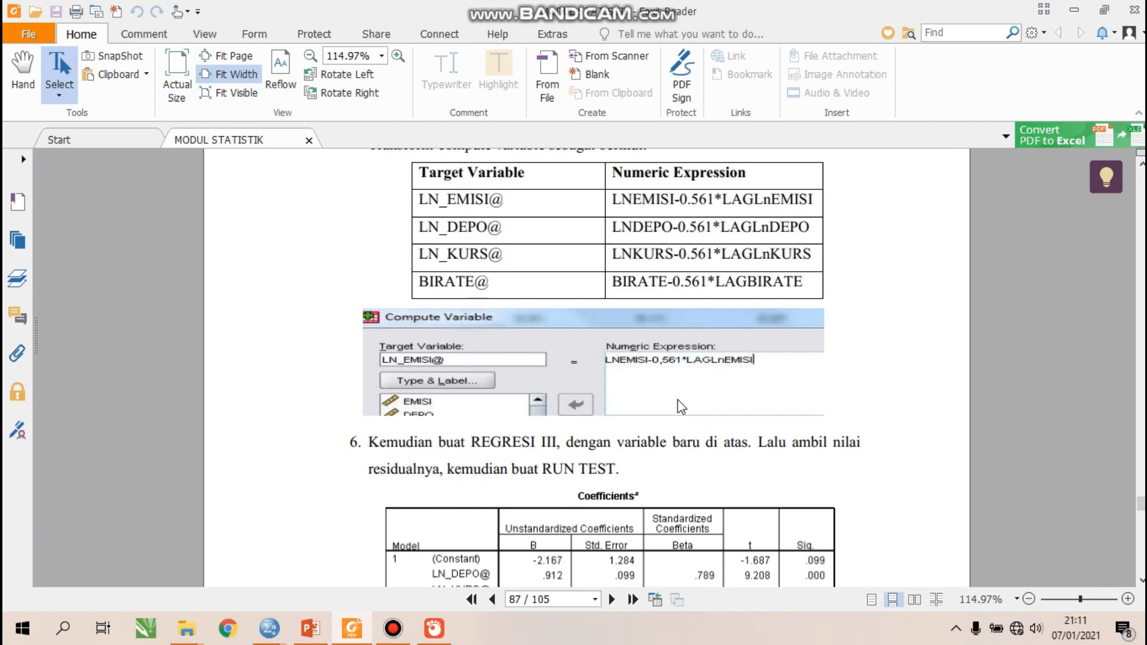
scroll(680, 403, down, 2)
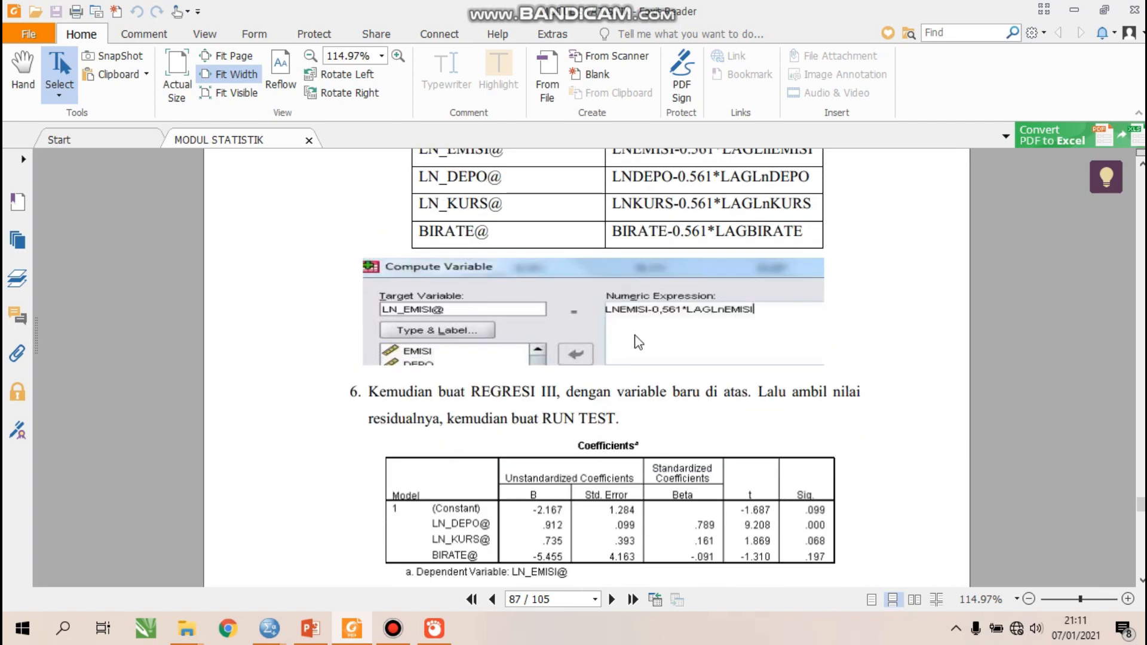
scroll(702, 287, up, 2)
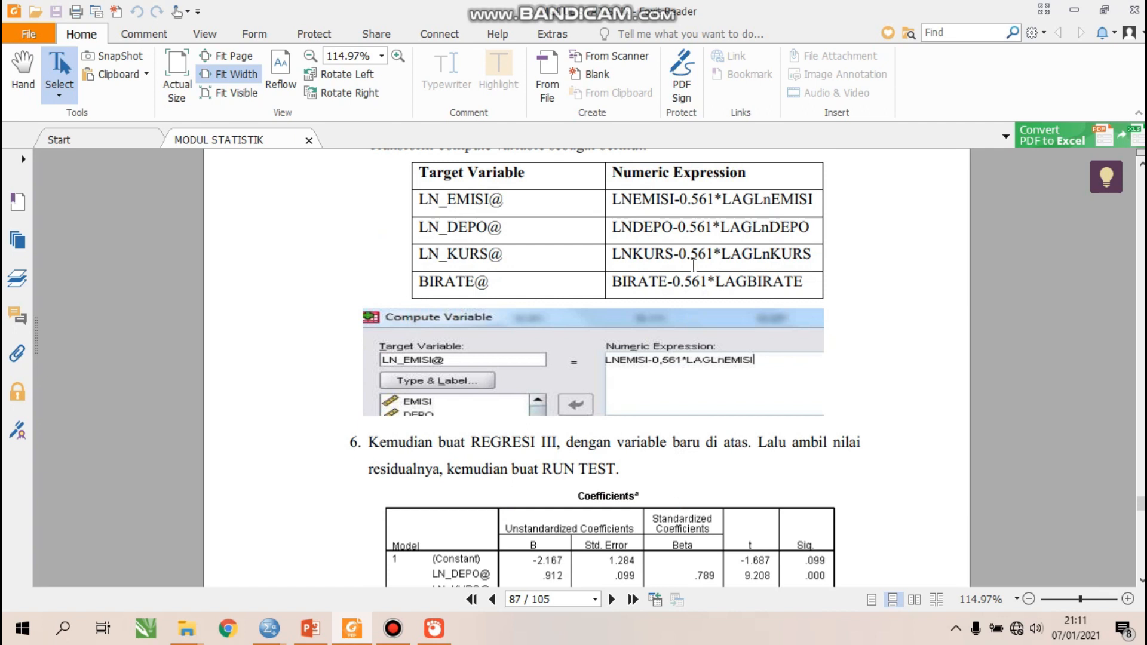
Switch back to the Model 1 test data in SPSS and set up a linear regression of BIRATE@ on LN_EMISI@, LN_DEPO@ and LN_KURS@.
mouse_move(272, 630)
click(113, 553)
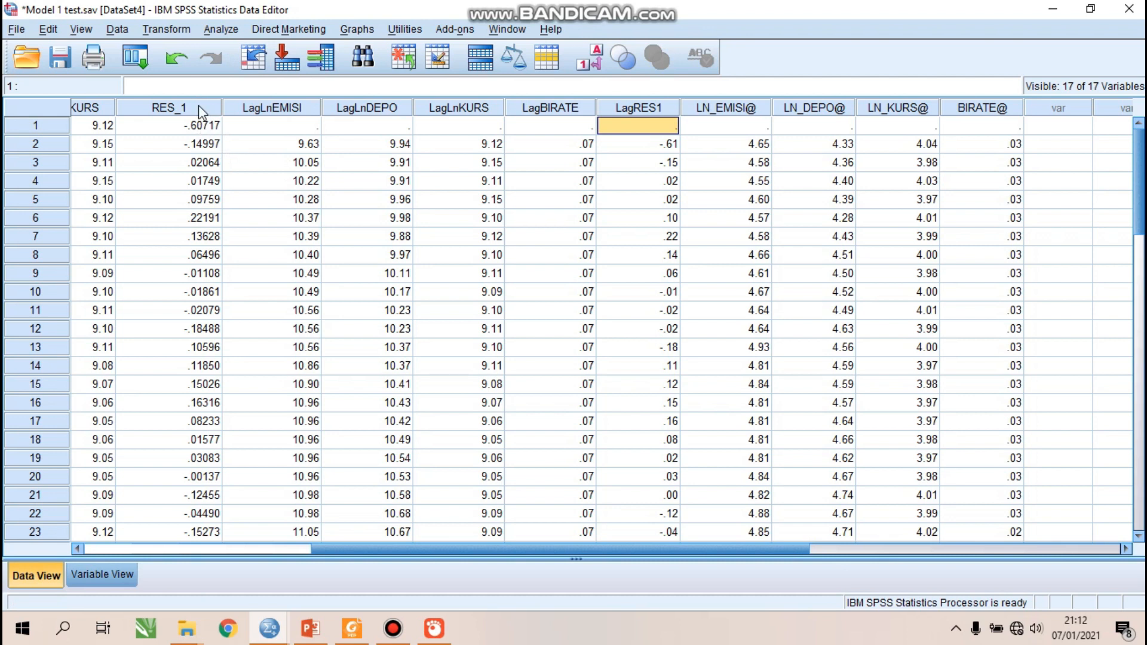
click(213, 32)
mouse_move(295, 228)
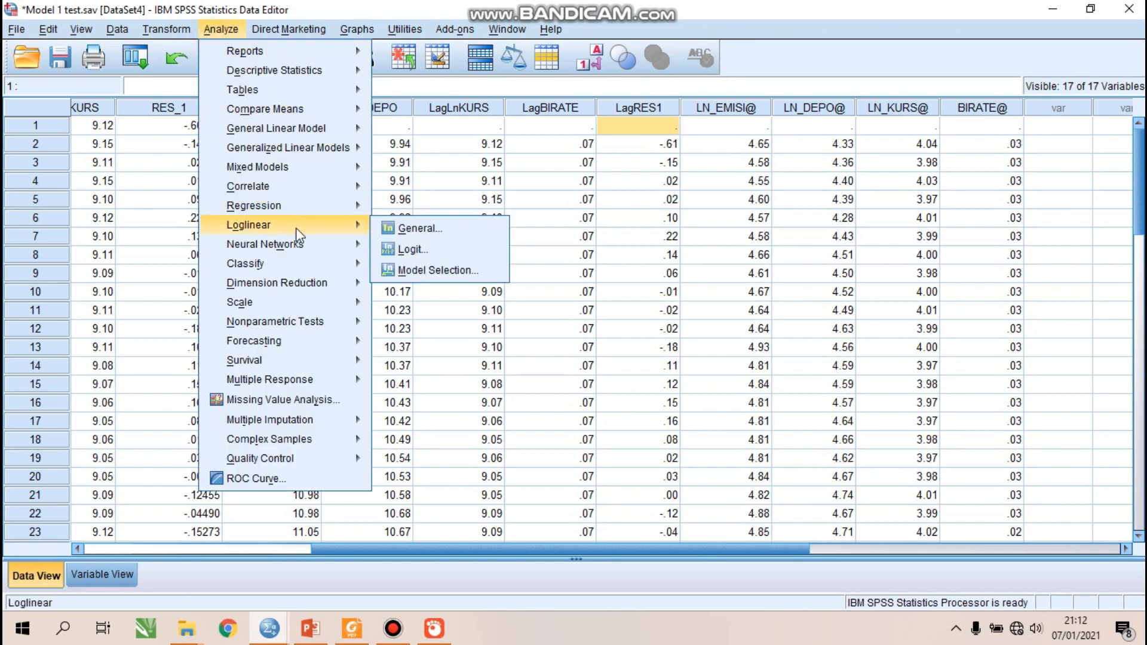
mouse_move(306, 210)
click(440, 231)
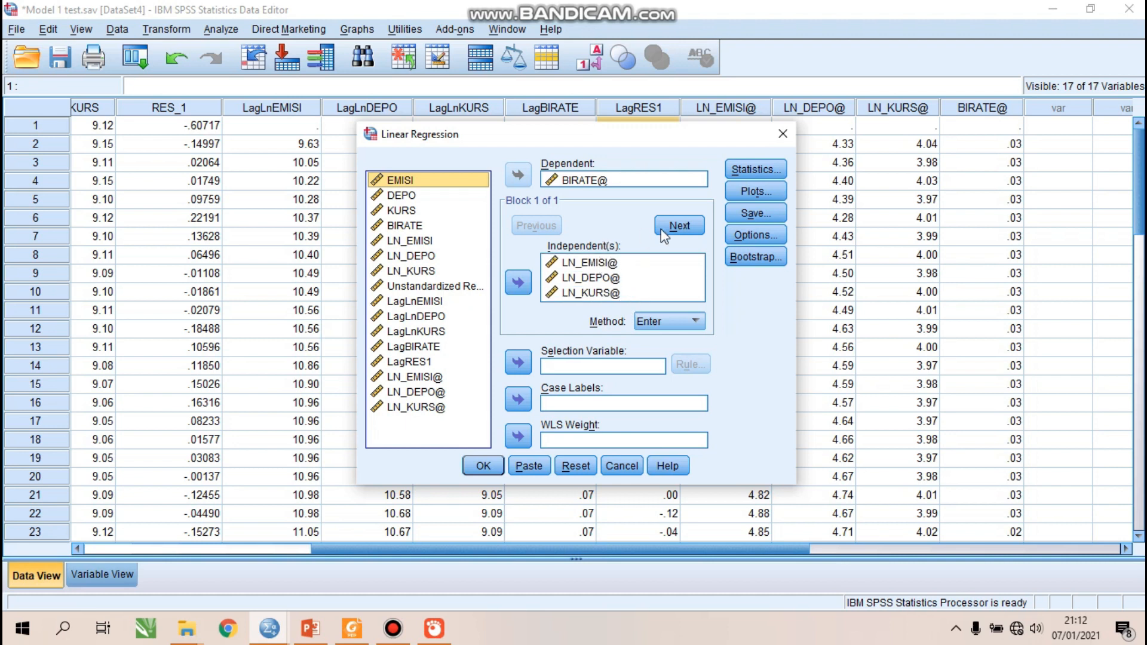
Choose to save the unstandardized residuals and run the linear regression.
click(750, 212)
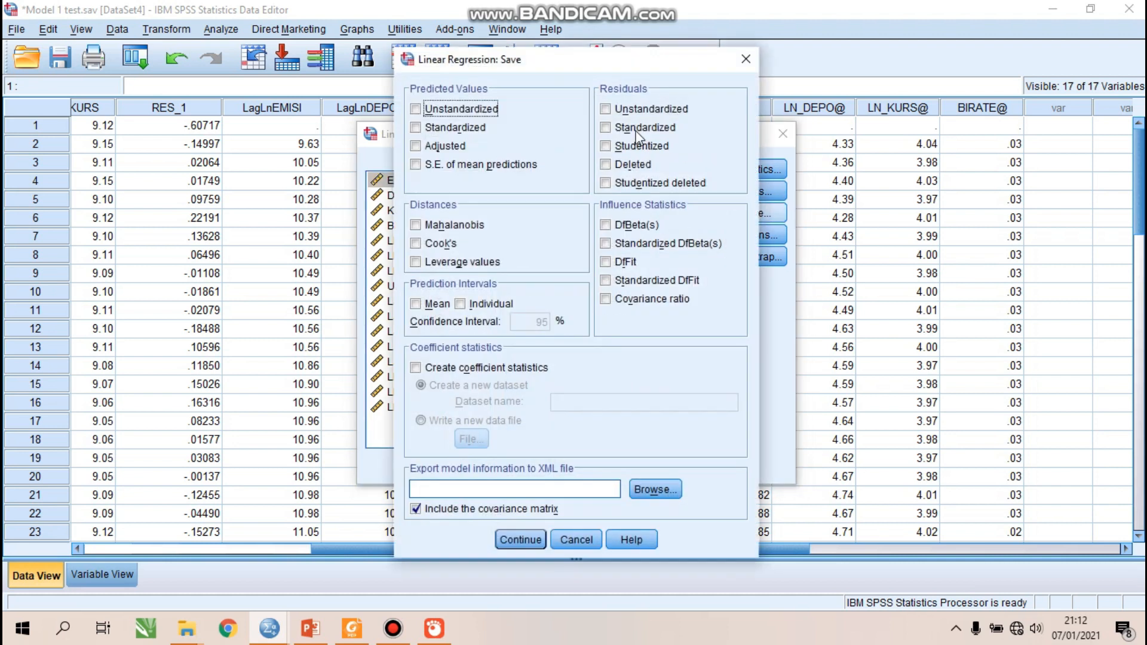
click(606, 109)
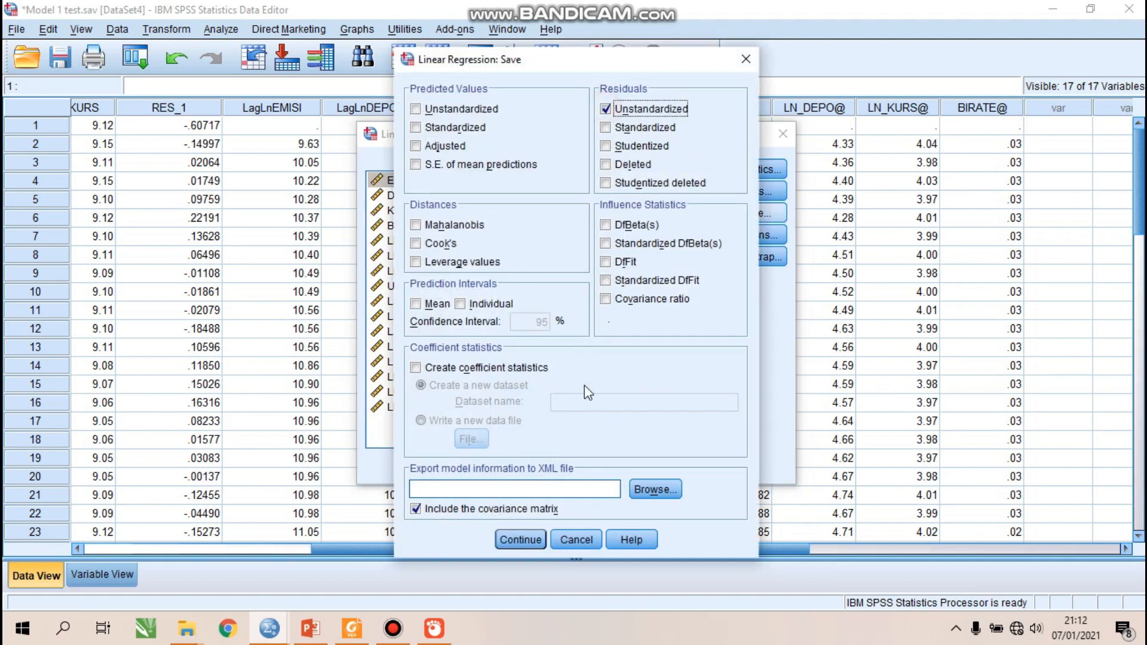
click(525, 540)
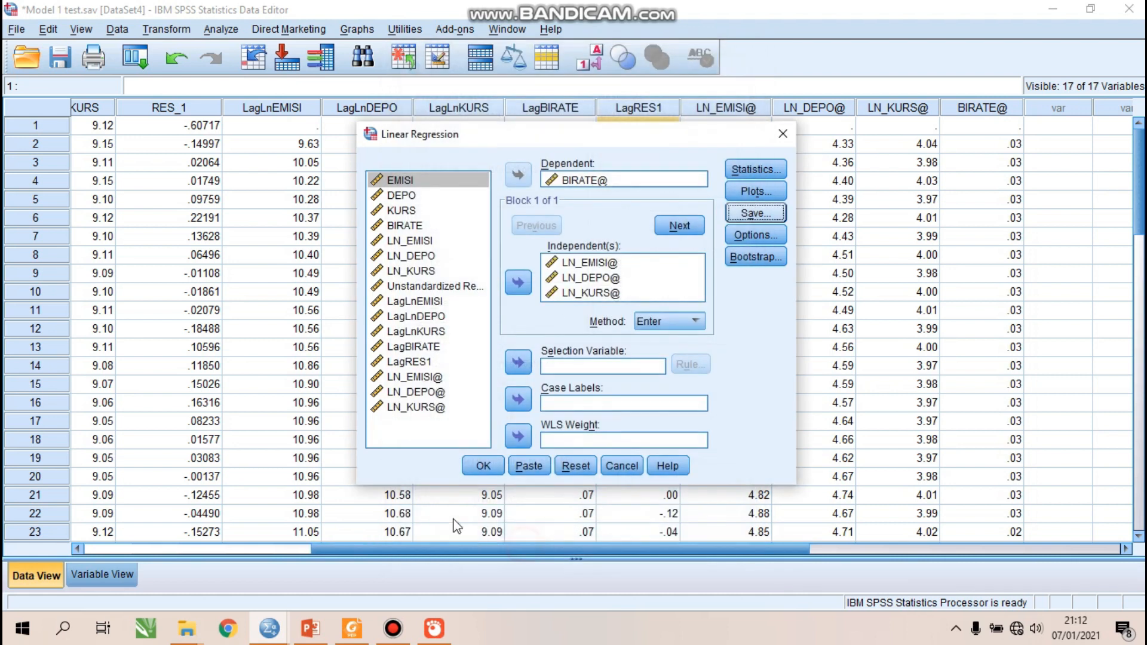
click(483, 472)
Return to the Model 1 test data and inspect the newly saved residual column after BIRATE@.
mouse_move(269, 629)
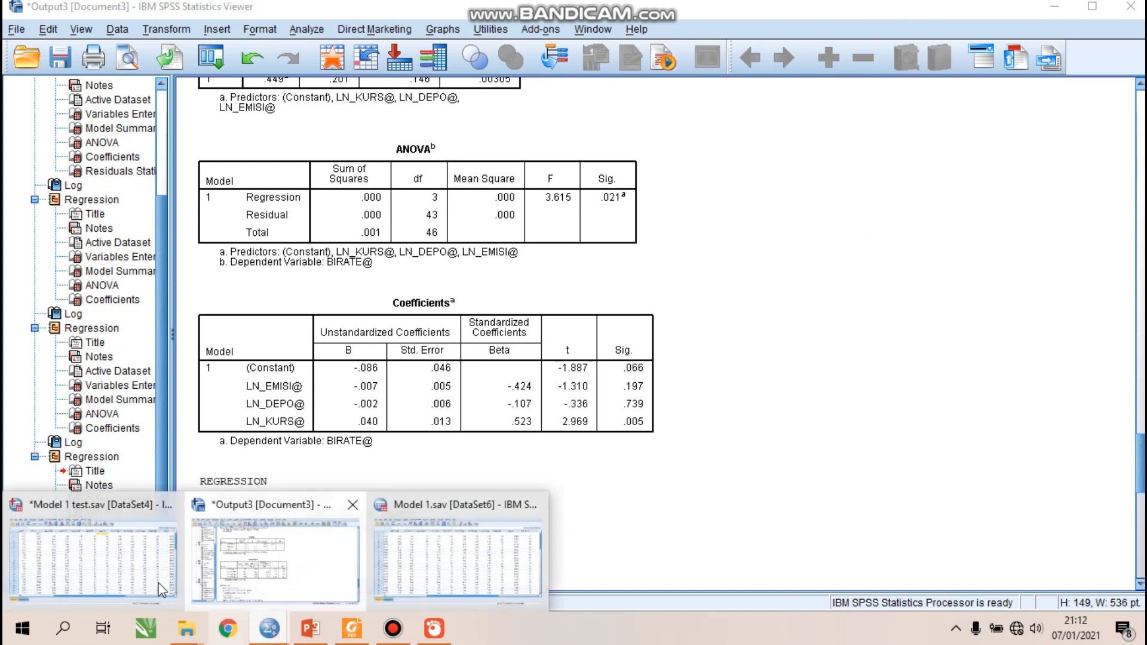
click(95, 592)
drag(630, 551, 752, 551)
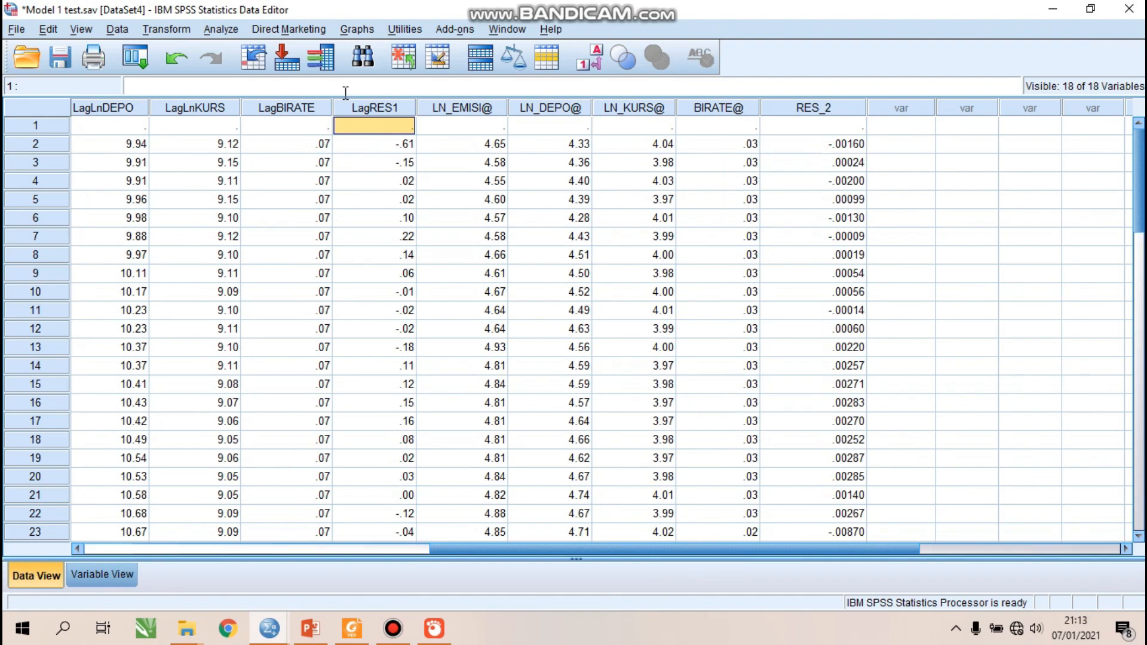
Run a legacy nonparametric runs test on the last unstandardized residual variable with the median as cut point, and check the Asymp. Sig. result.
click(220, 31)
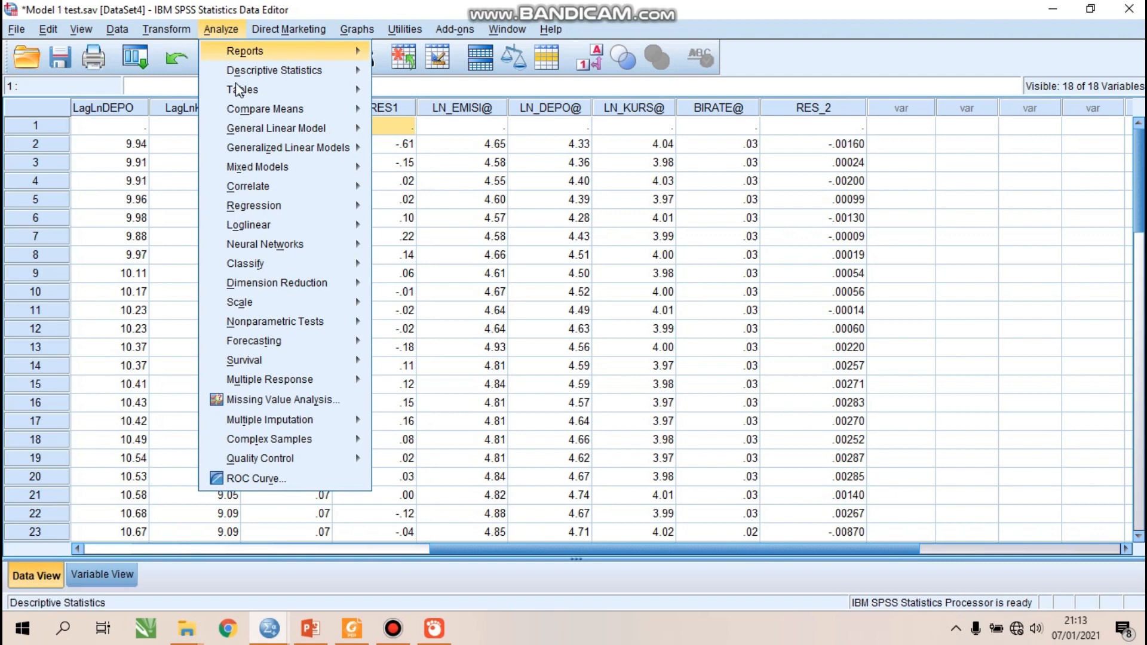
mouse_move(311, 321)
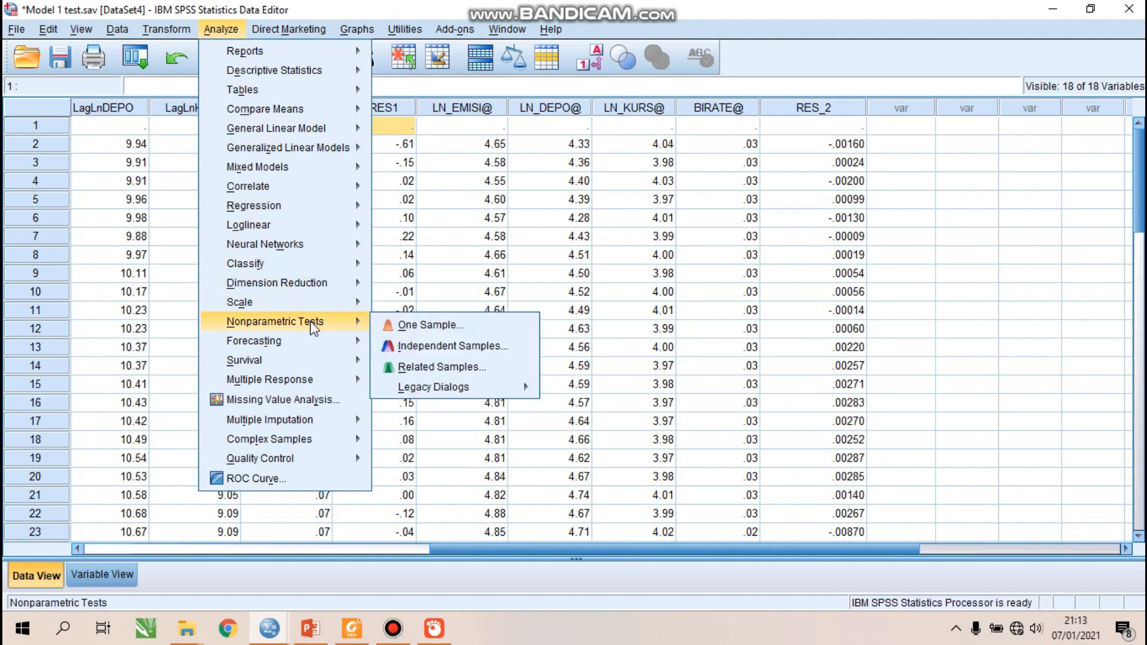
mouse_move(478, 386)
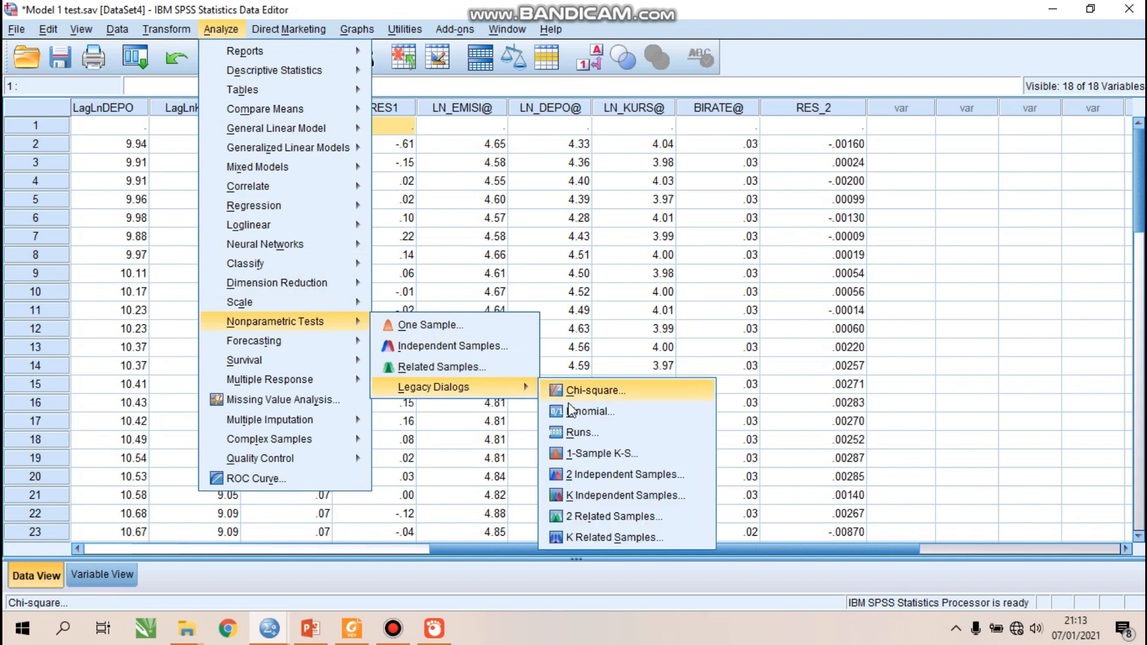
click(597, 431)
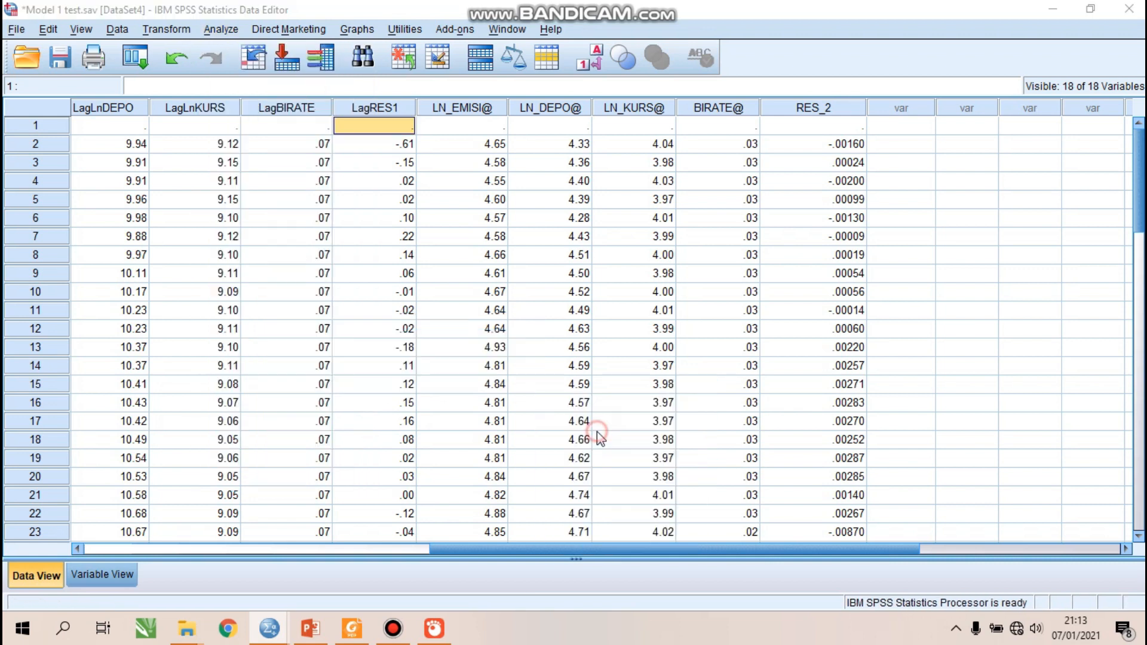
click(619, 223)
click(546, 274)
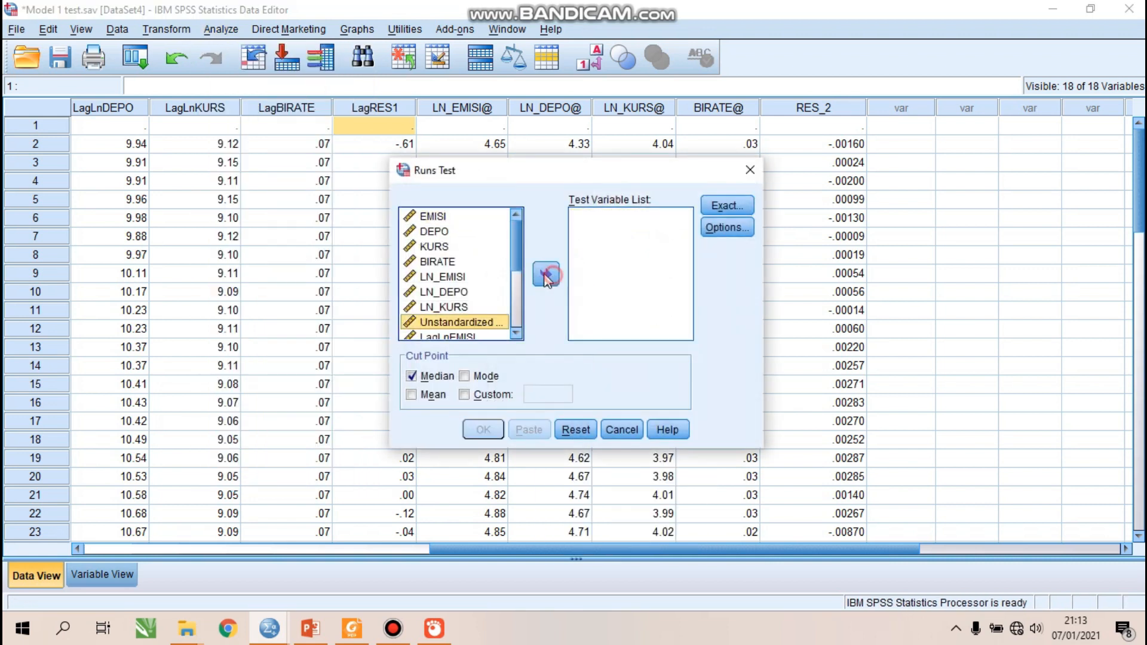
drag(516, 245, 488, 338)
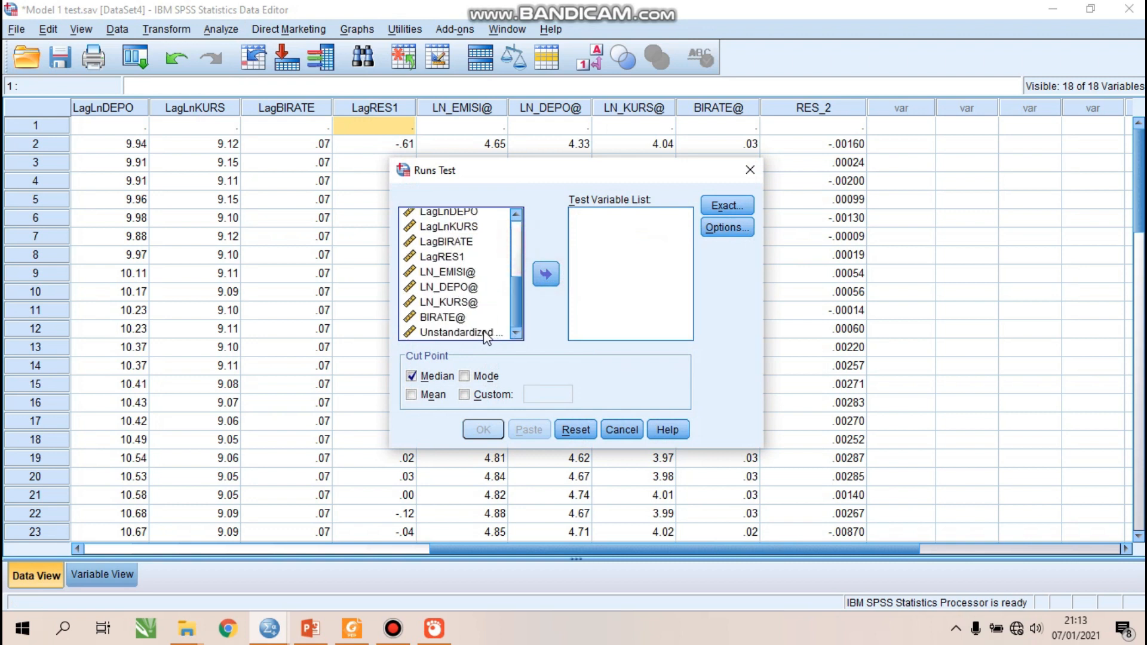
click(487, 335)
click(544, 276)
click(483, 430)
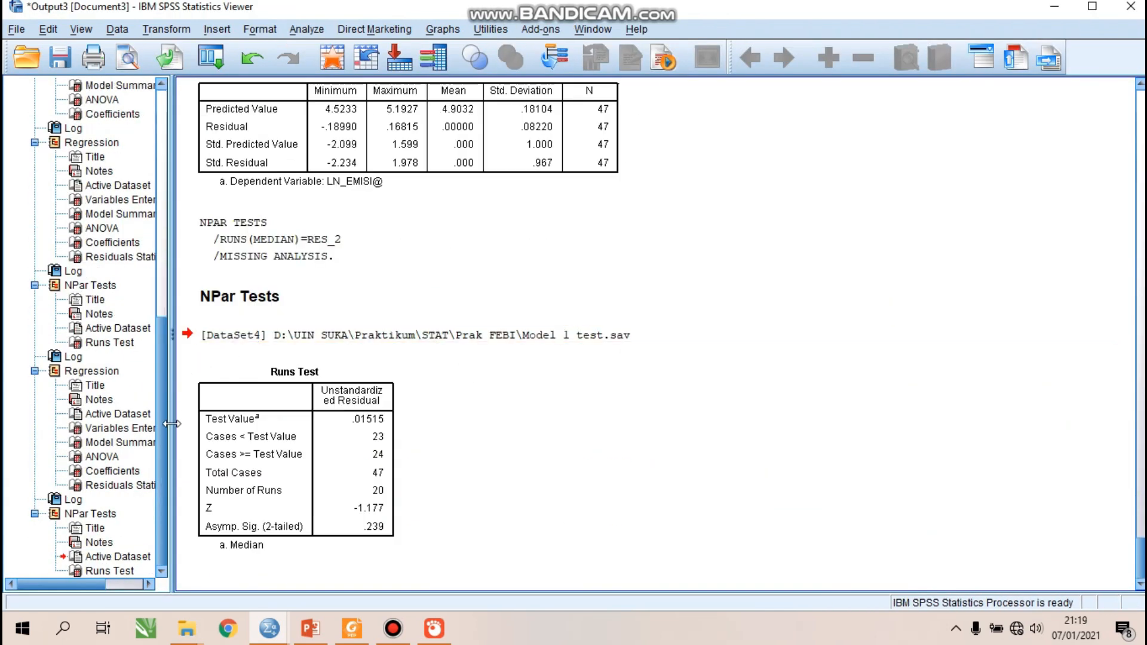
click(378, 531)
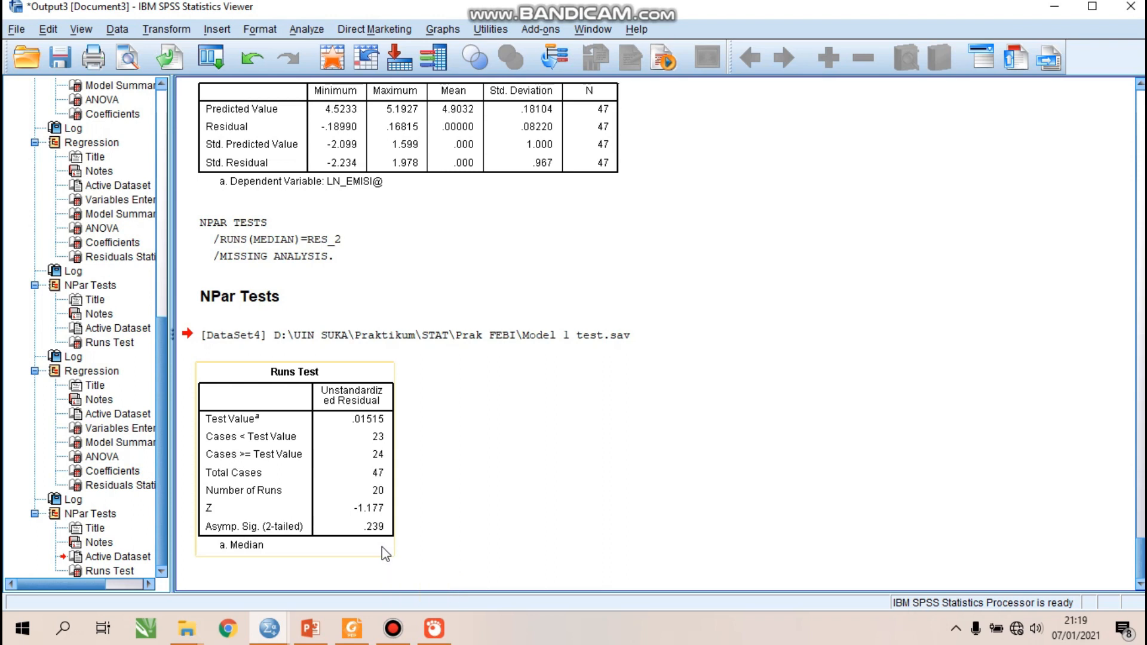
click(450, 533)
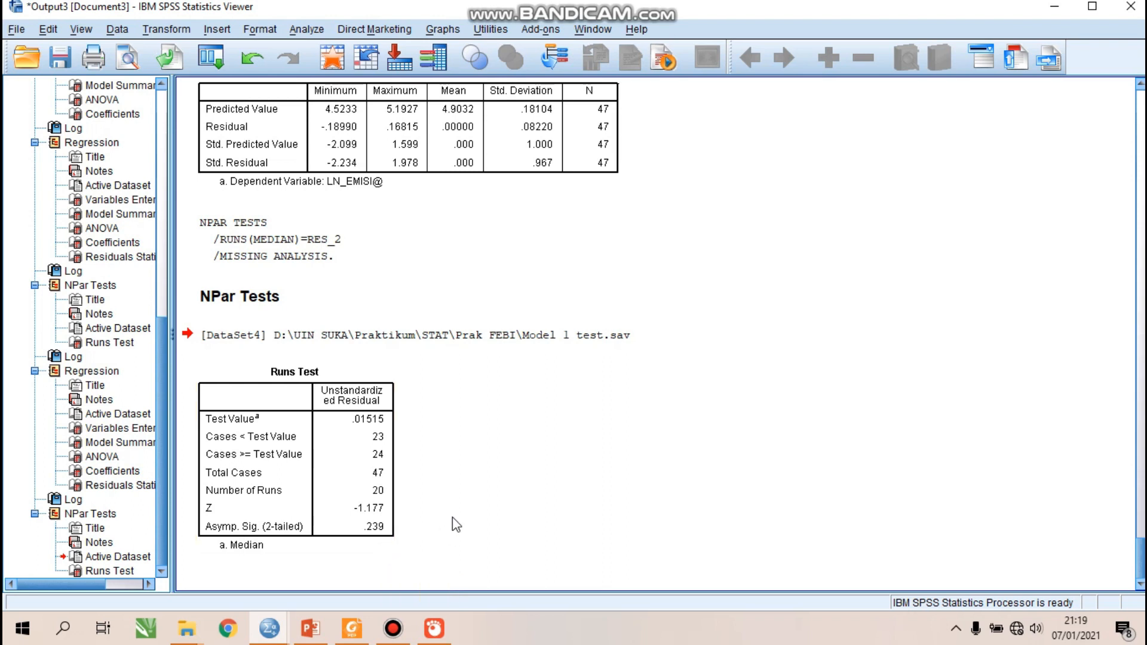